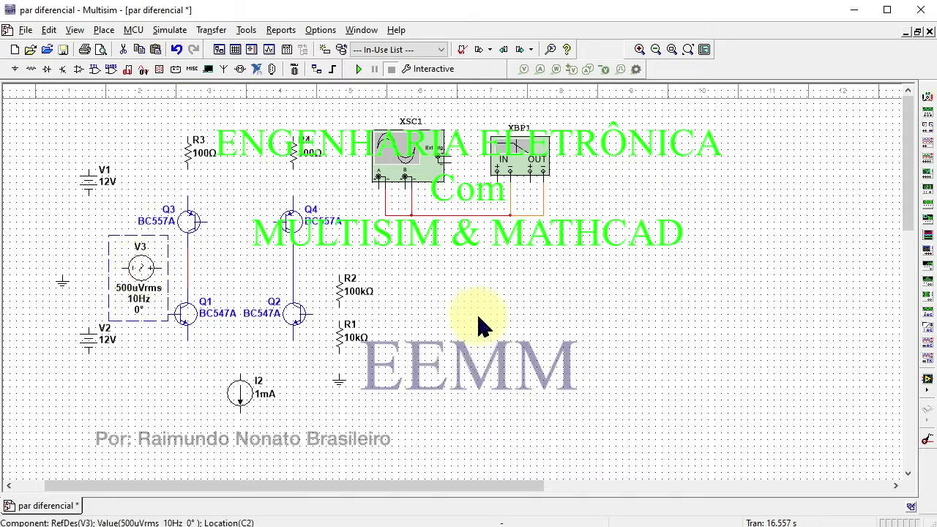
# Wire V1's positive terminal to R3 and R4, and connect the resistors' other ends to transistors Q3 and Q4.
pyautogui.click(88, 170)
pyautogui.click(112, 123)
pyautogui.click(293, 136)
pyautogui.click(187, 137)
pyautogui.click(188, 123)
pyautogui.click(188, 170)
pyautogui.click(188, 195)
pyautogui.click(293, 170)
pyautogui.click(294, 196)
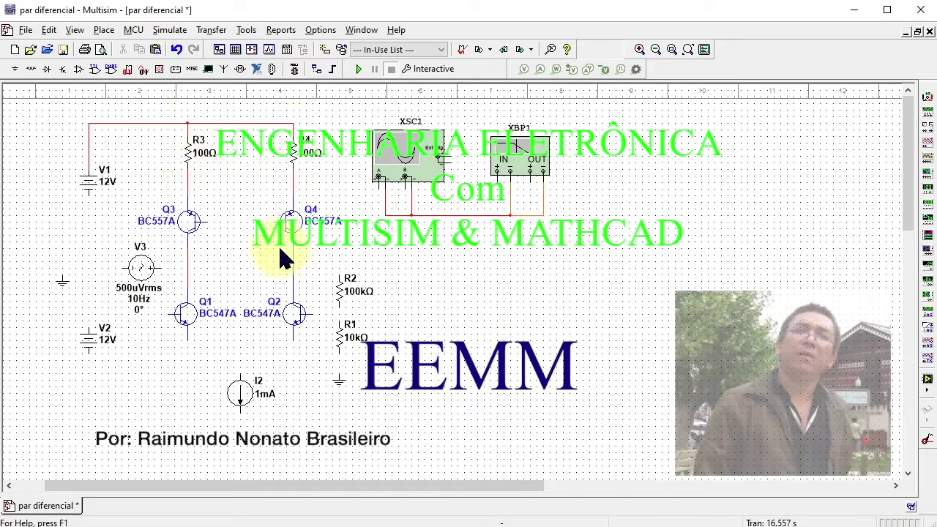
# Connect the bases of Q3 and Q4 together and tie them to the wire between Q3 and Q1.
pyautogui.click(207, 222)
pyautogui.click(241, 222)
pyautogui.click(188, 268)
pyautogui.click(275, 222)
pyautogui.click(240, 222)
# Move V2 down and V3 level with Q1's base, and wire V1 in series with V2 and on to I2's lower terminal.
pyautogui.moveTo(89, 337); pyautogui.dragTo(84, 372)
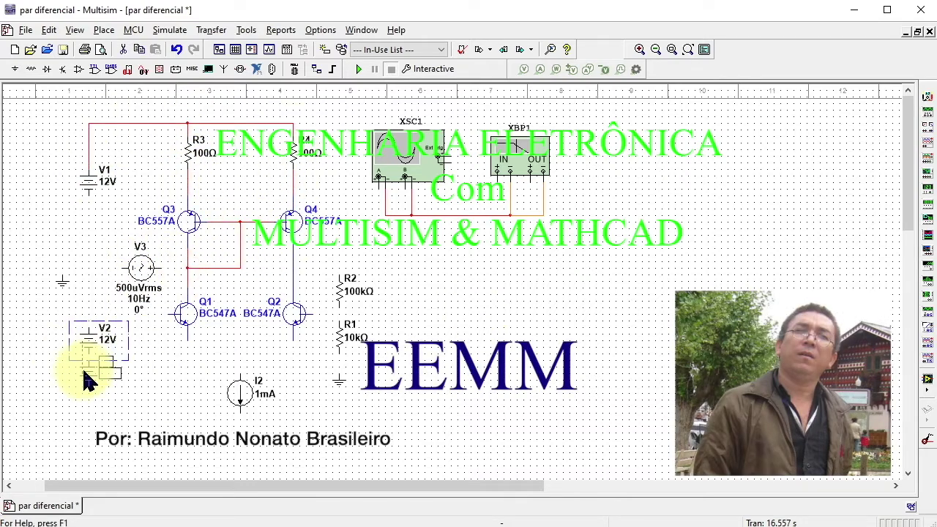
pyautogui.moveTo(141, 269); pyautogui.dragTo(134, 315)
pyautogui.click(89, 194)
pyautogui.click(89, 364)
pyautogui.click(89, 384)
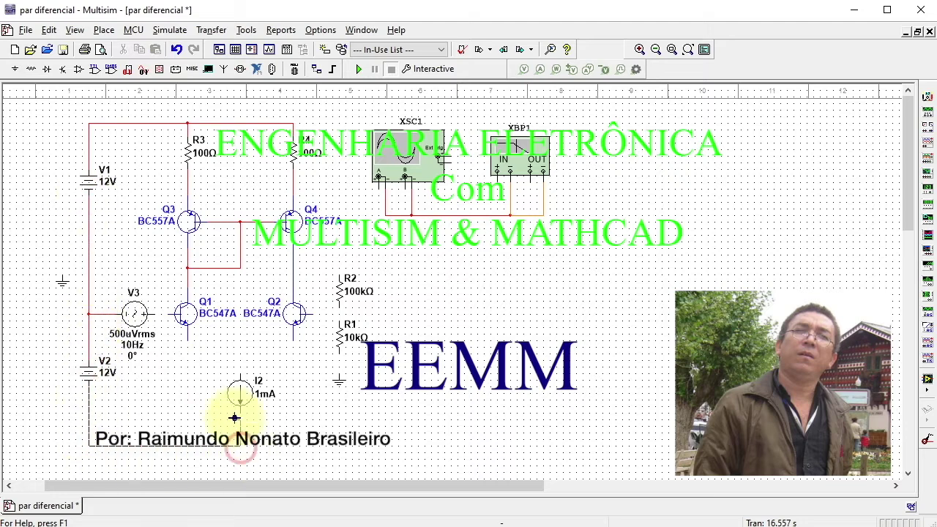
pyautogui.click(240, 410)
# Wire the emitters of Q1 and Q2 together and to the upper terminal of current source I2.
pyautogui.click(240, 377)
pyautogui.click(293, 337)
pyautogui.click(187, 338)
pyautogui.click(241, 354)
# Move the ground symbol below the V3 line and wire it to the node between V1 and V2.
pyautogui.click(63, 330)
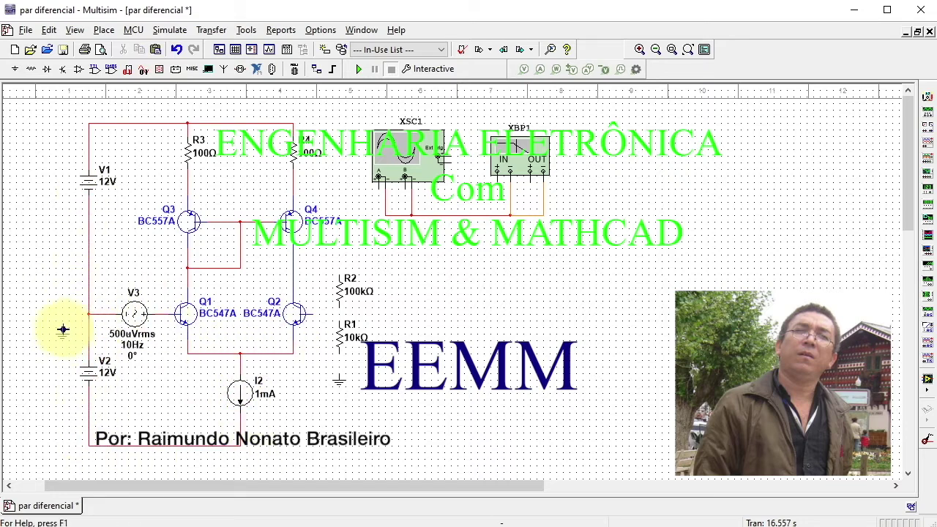
pyautogui.click(62, 323)
pyautogui.click(88, 315)
# Wire Q2's collector to R2, Q2's base to the R2–R1 junction, and R1's lower end to ground.
pyautogui.click(293, 268)
pyautogui.click(339, 274)
pyautogui.click(336, 313)
pyautogui.click(339, 351)
pyautogui.click(338, 375)
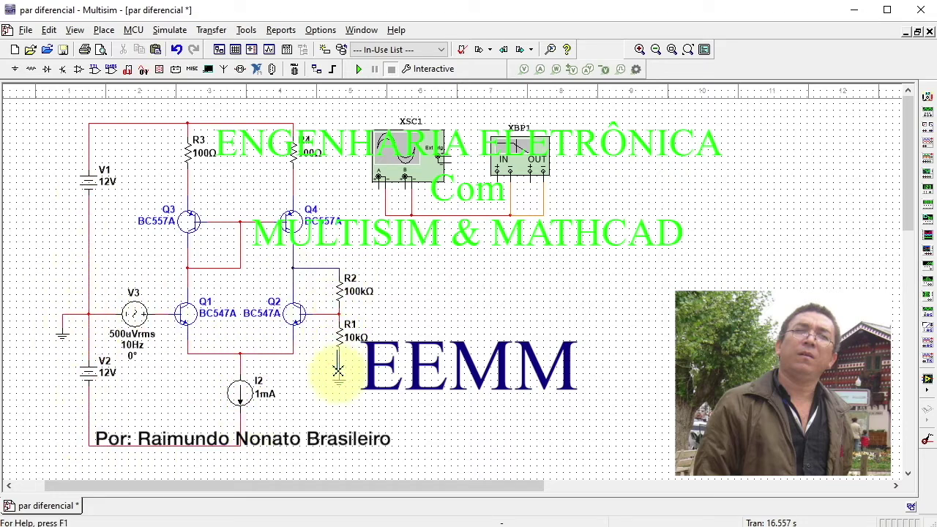
# Wire oscilloscope XSC1's channel A to V3's output at Q1's base and channel B to the Q2 collector output.
pyautogui.click(378, 178)
pyautogui.click(161, 313)
pyautogui.click(405, 178)
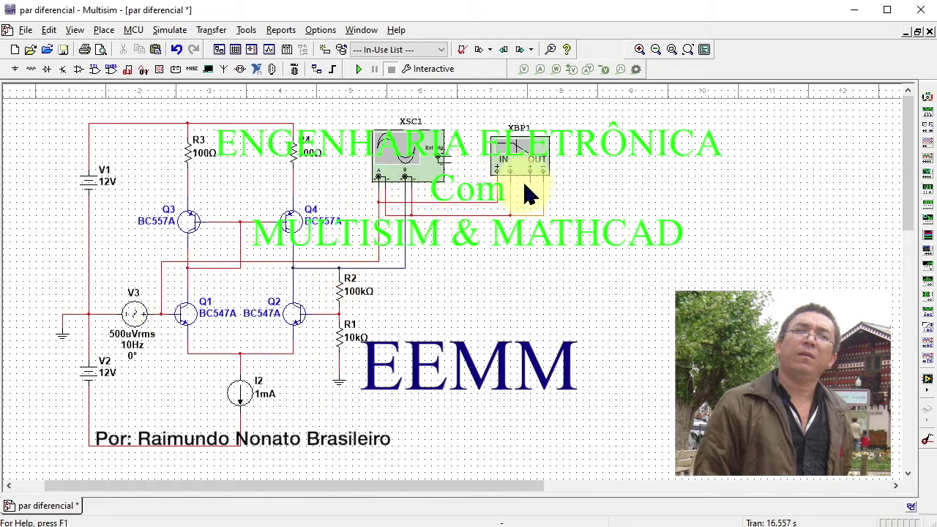
# Open the displays of oscilloscope XSC1 and Bode plotter XBP1 and arrange them side by side.
pyautogui.doubleClick(407, 155)
pyautogui.doubleClick(520, 154)
pyautogui.moveTo(348, 359); pyautogui.dragTo(423, 359)
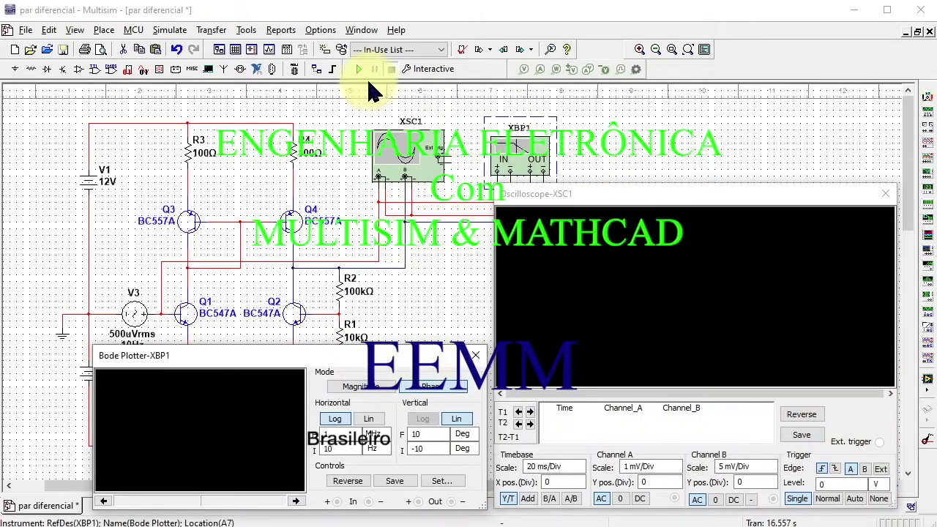
# Run the interactive simulation and reverse the background colour of the oscilloscope and Bode plotter displays.
pyautogui.click(358, 69)
pyautogui.click(801, 414)
pyautogui.click(350, 481)
# Place the oscilloscope cursors on the waveforms and check the Bode plotter in magnitude and phase modes.
pyautogui.moveTo(505, 216); pyautogui.dragTo(551, 220)
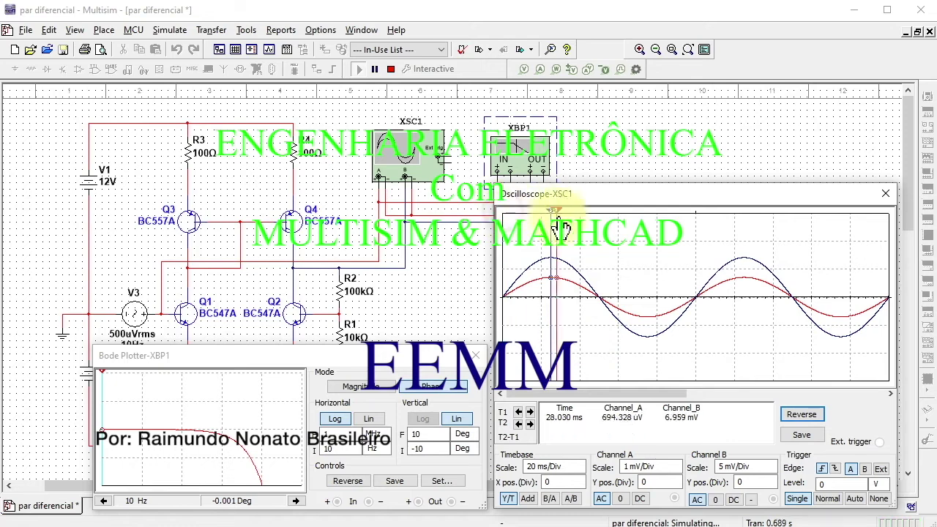
pyautogui.moveTo(503, 242); pyautogui.dragTo(650, 308)
pyautogui.click(384, 395)
pyautogui.click(430, 387)
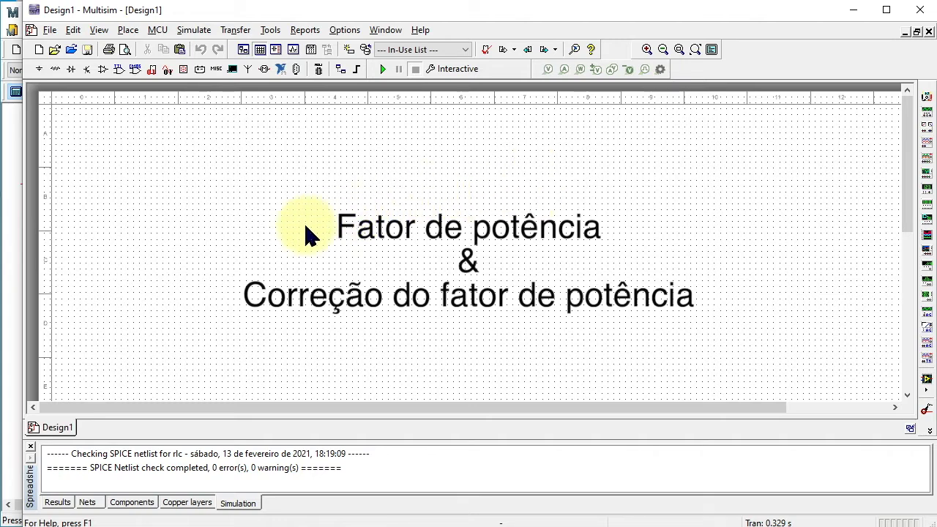
# Open the recent design rlc and close its oscilloscope display to reveal the circuit.
pyautogui.click(48, 30)
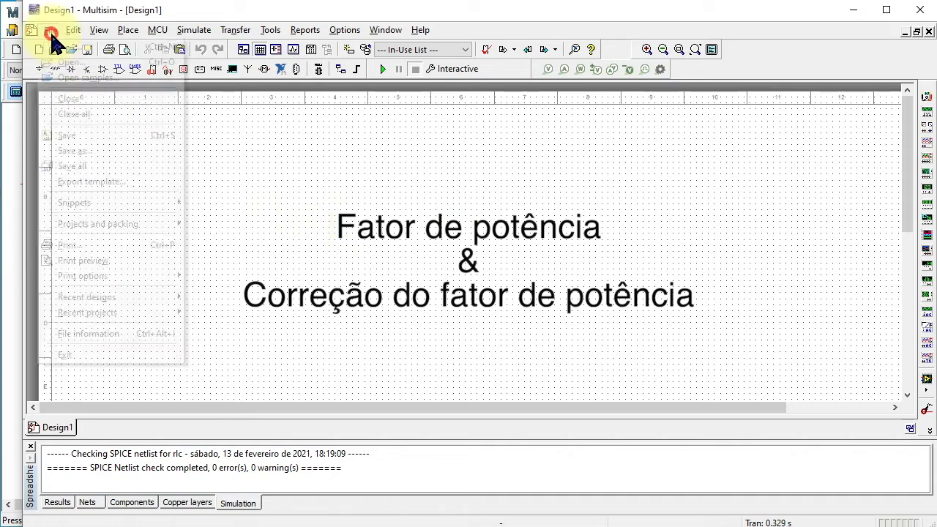
pyautogui.moveTo(117, 301)
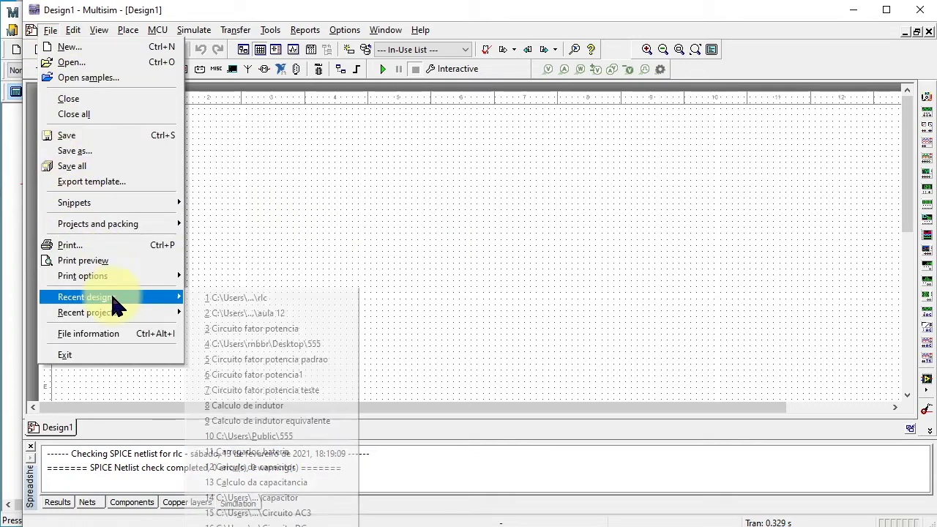
pyautogui.click(259, 301)
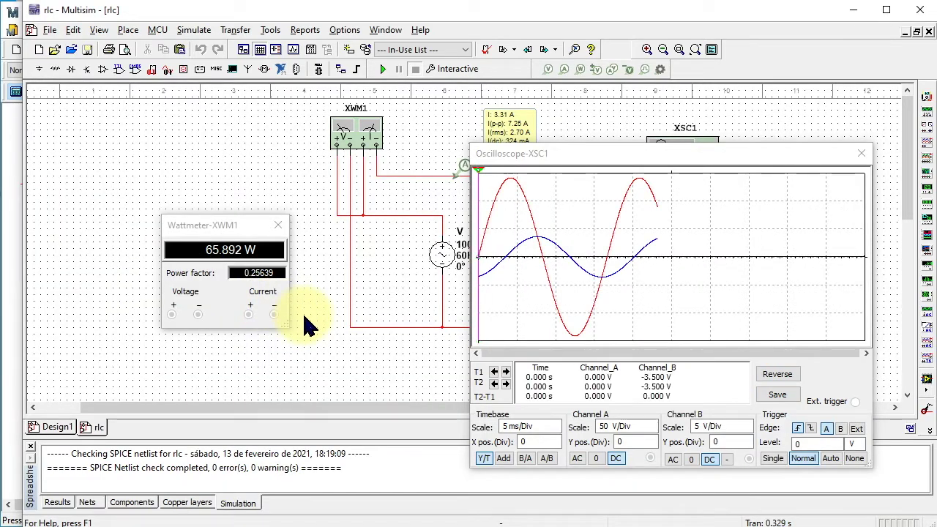
pyautogui.click(862, 153)
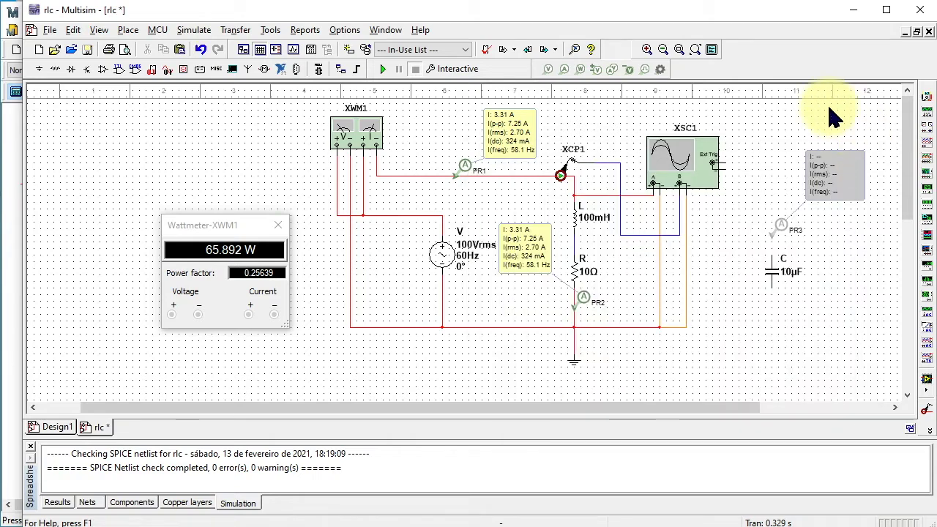
# Delete current probes PR2 and PR1 from the circuit and close the wattmeter display.
pyautogui.click(539, 271)
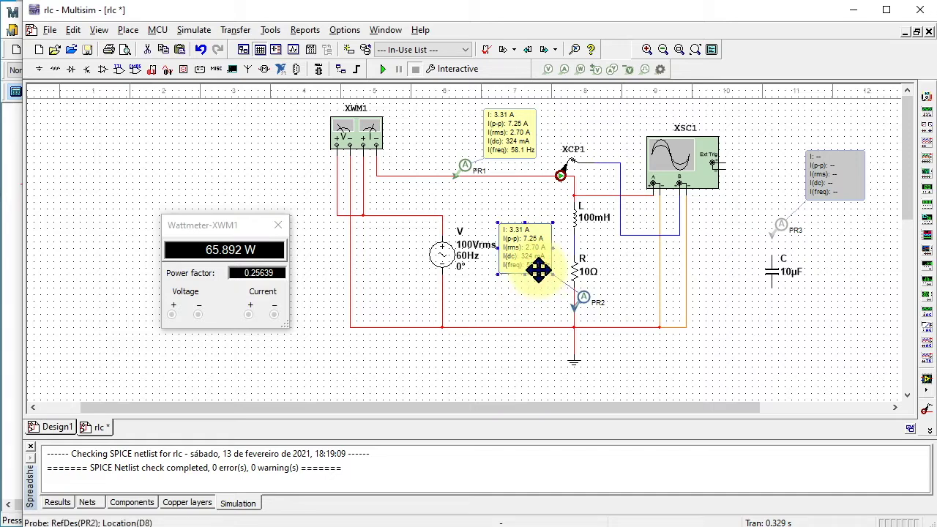
pyautogui.press('Delete')
pyautogui.click(523, 136)
pyautogui.press('Delete')
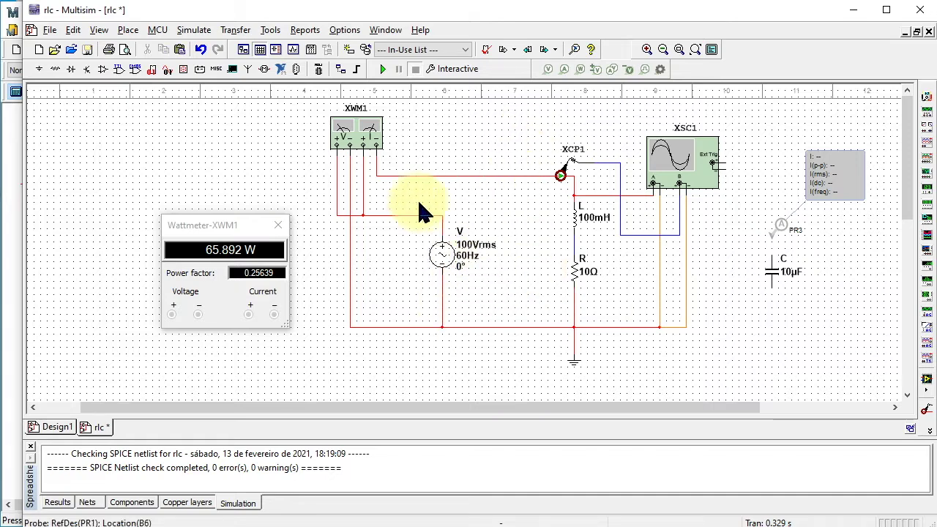
pyautogui.click(278, 224)
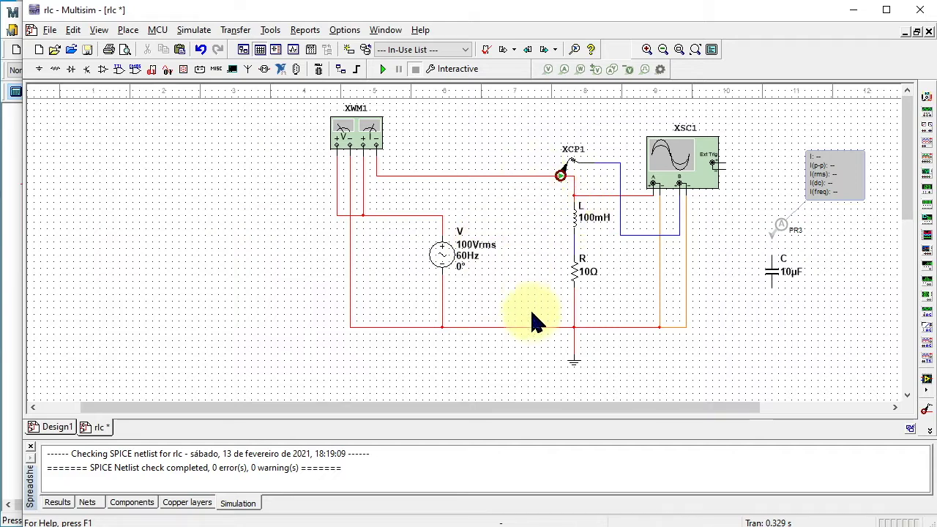
# Reposition current clamp XCP1, resistor R and oscilloscope XSC1 to tidy the layout, and delete the unconnected probe PR3.
pyautogui.hotkey('ctrl', 'z')
pyautogui.hotkey('ctrl', 'z')
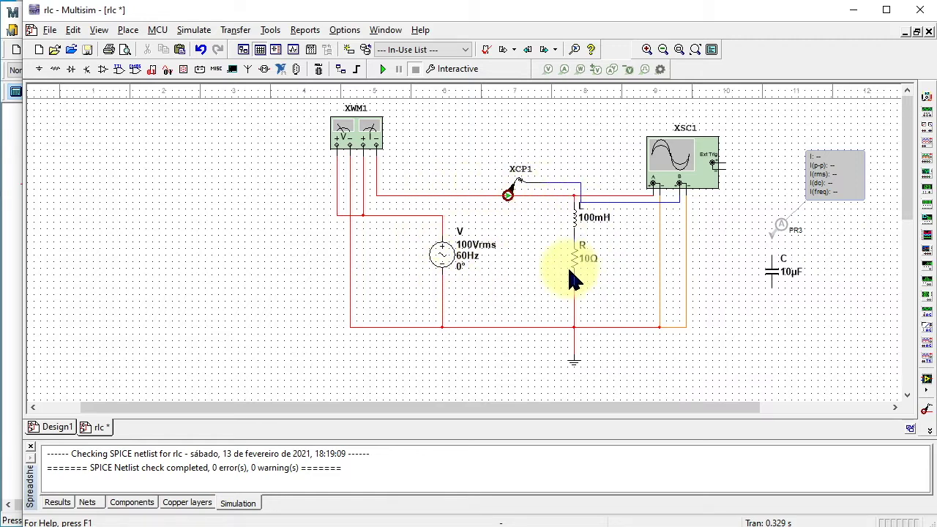
pyautogui.hotkey('ctrl', 'z')
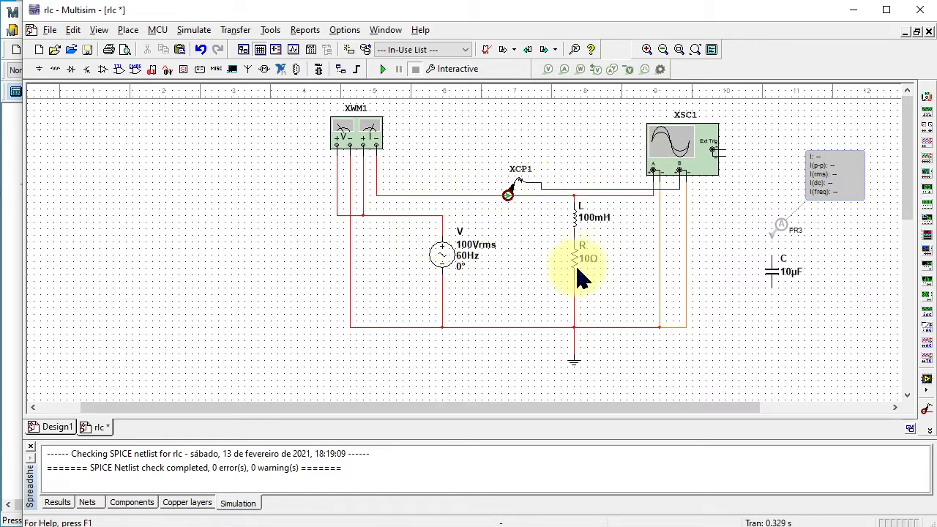
pyautogui.click(849, 188)
pyautogui.press('Delete')
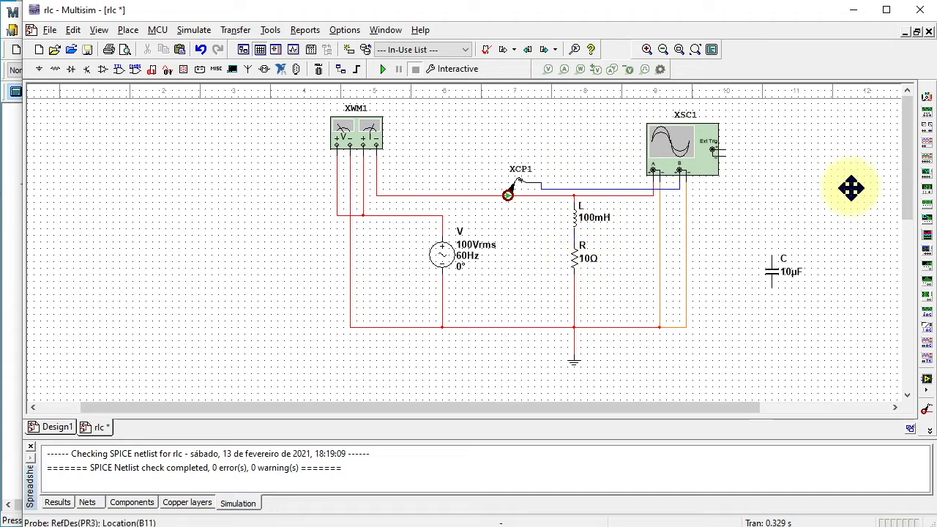
# Switch to Mathcad and start a definition named Z with the subscript RL below the given circuit data.
pyautogui.hotkey('alt', 'Tab')
pyautogui.click(24, 198)
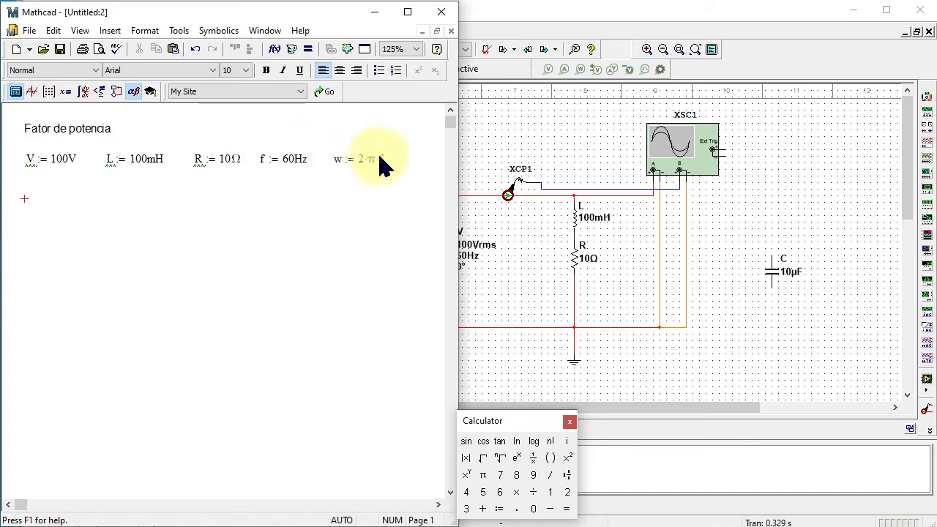
pyautogui.click(28, 207)
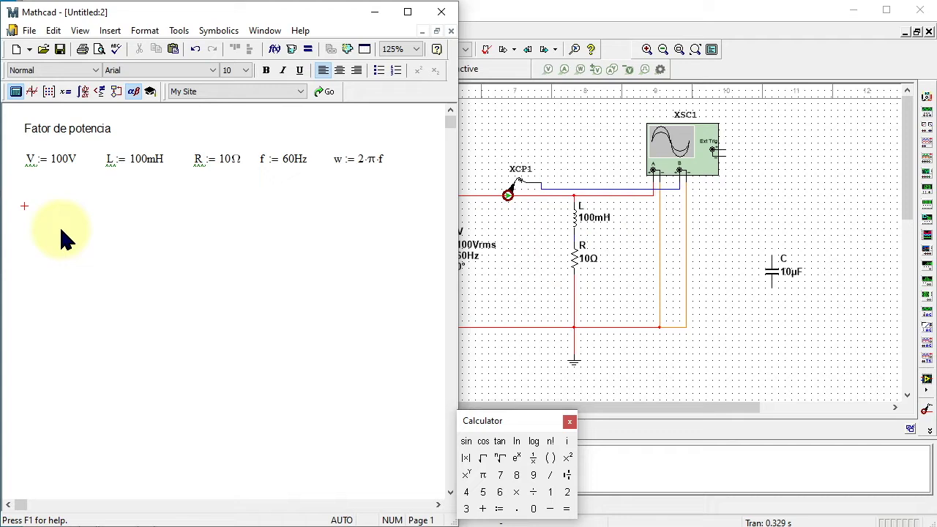
pyautogui.write('Z')
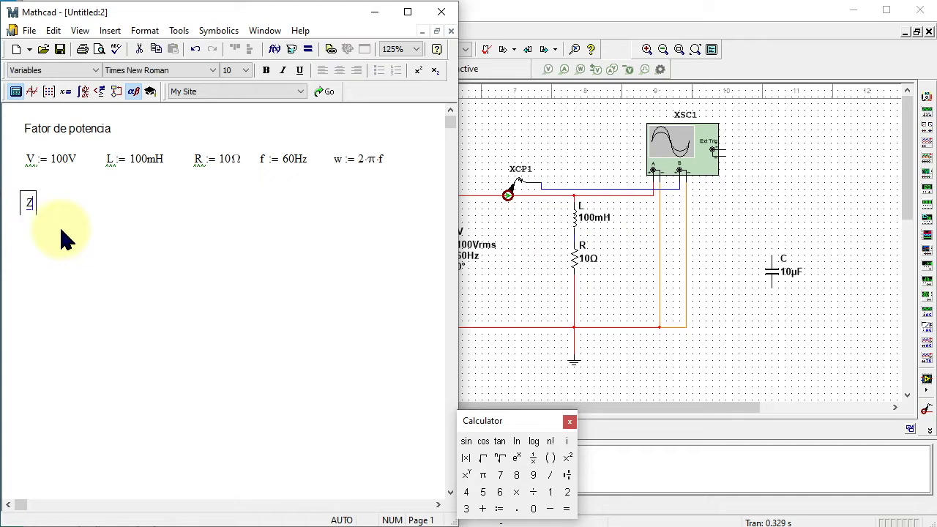
pyautogui.write('.rl')
pyautogui.press('BackSpace')
pyautogui.press('BackSpace')
pyautogui.write('RL := ')
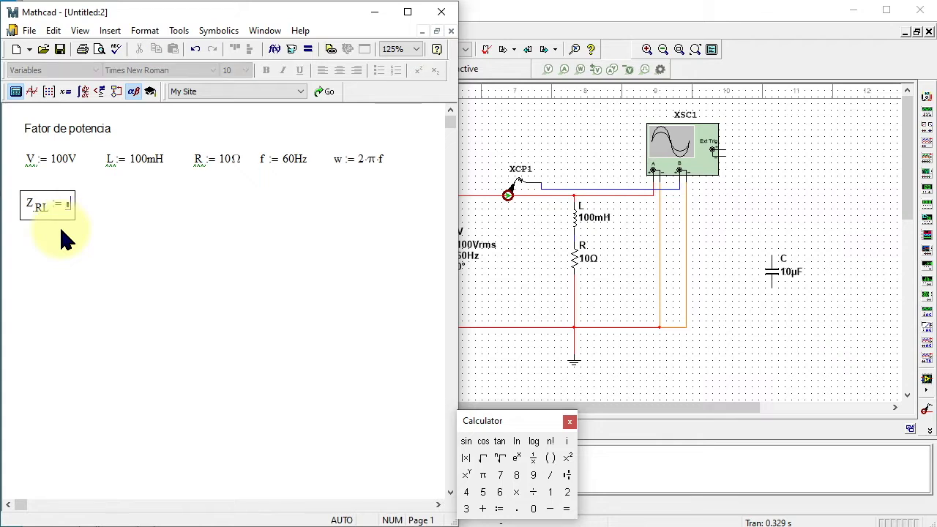
# Complete the Z_RL definition with the expression (R + 1i·w·L) and evaluate it.
pyautogui.write('(R +')
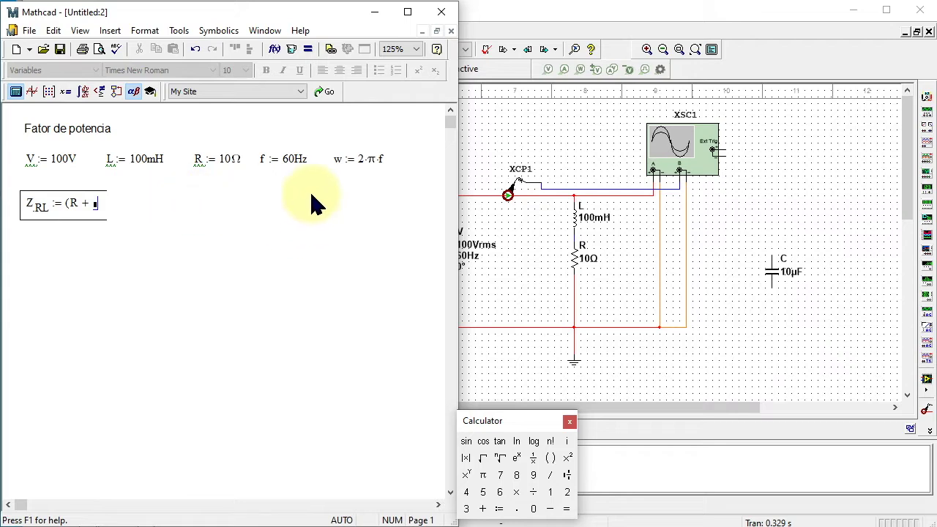
pyautogui.click(566, 442)
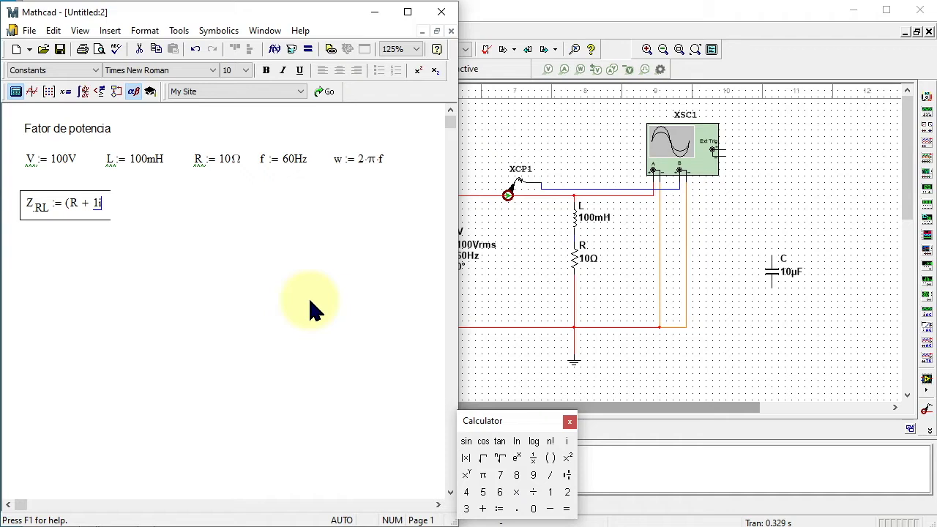
pyautogui.write('*')
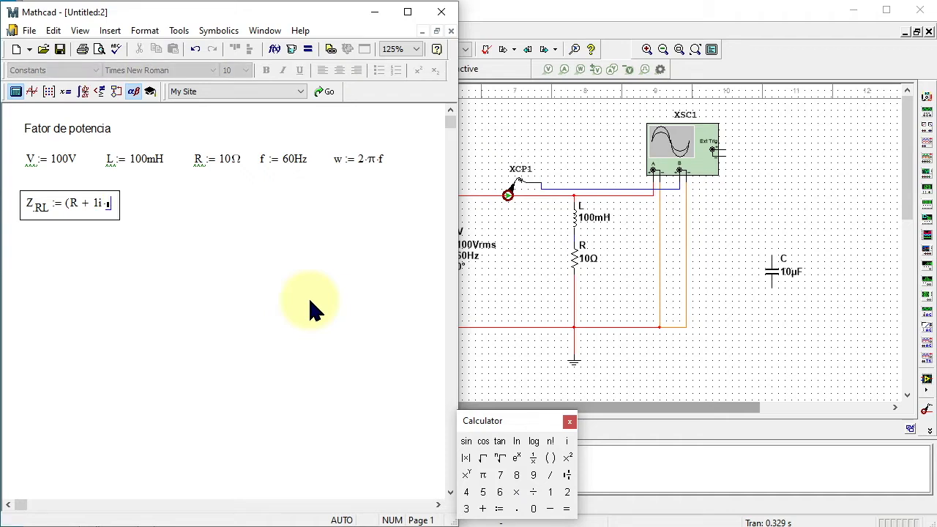
pyautogui.write('w')
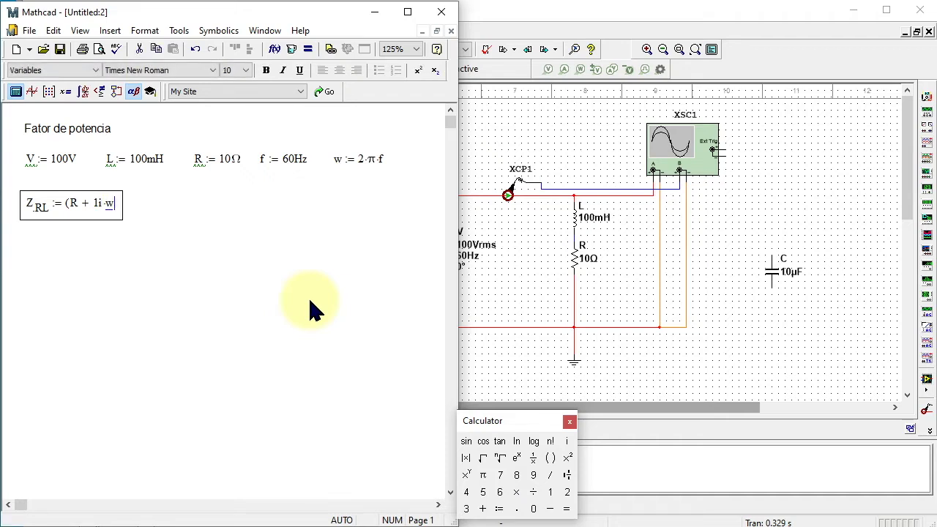
pyautogui.write('*')
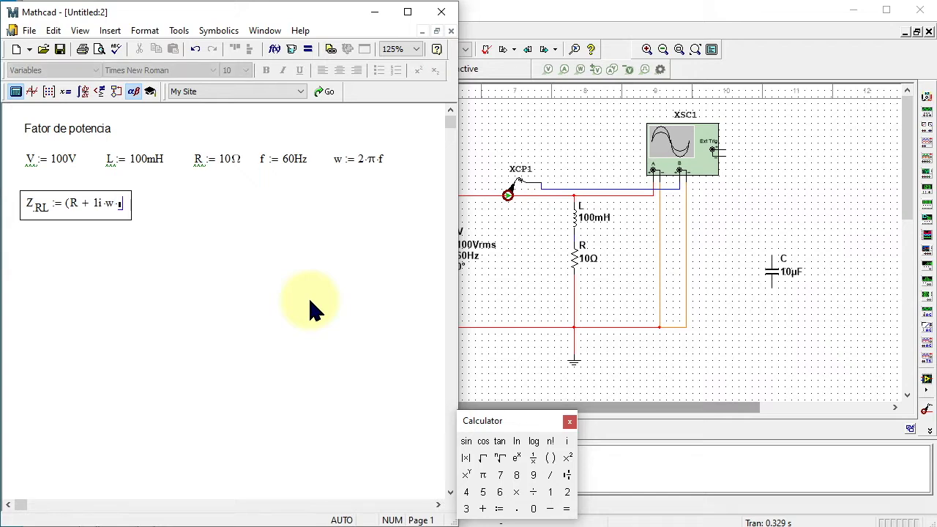
pyautogui.write('L')
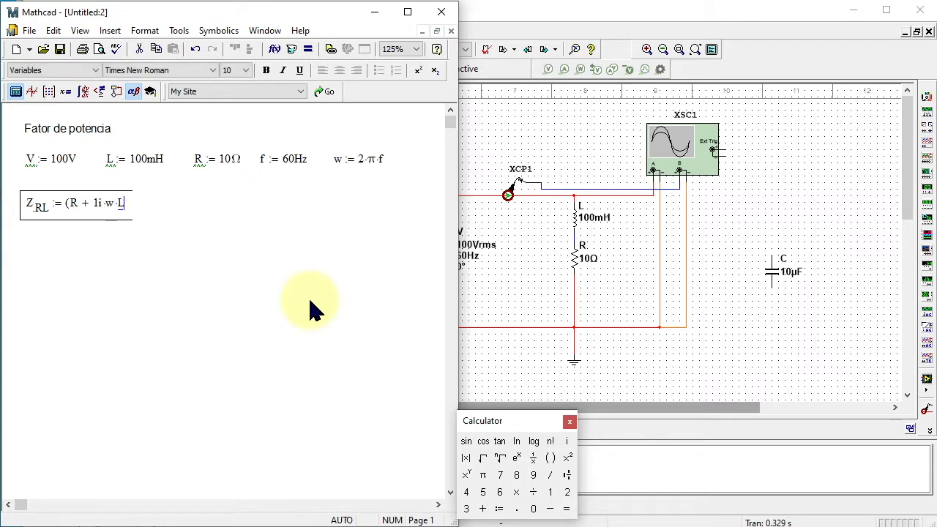
pyautogui.write(')')
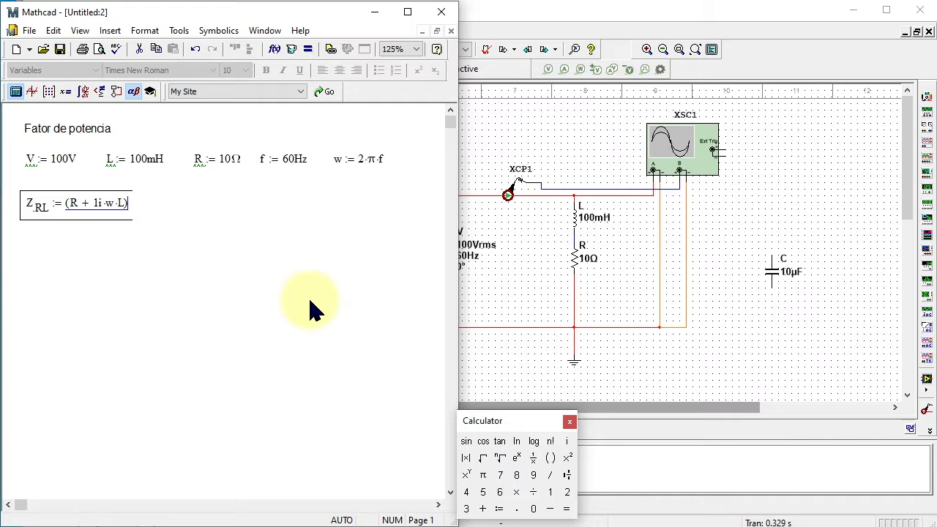
pyautogui.write('= (10 + 37.699i) Ω')
# Define I with the subscript RL as V divided by Z_RL below the impedance equation, and evaluate it.
pyautogui.click(30, 236)
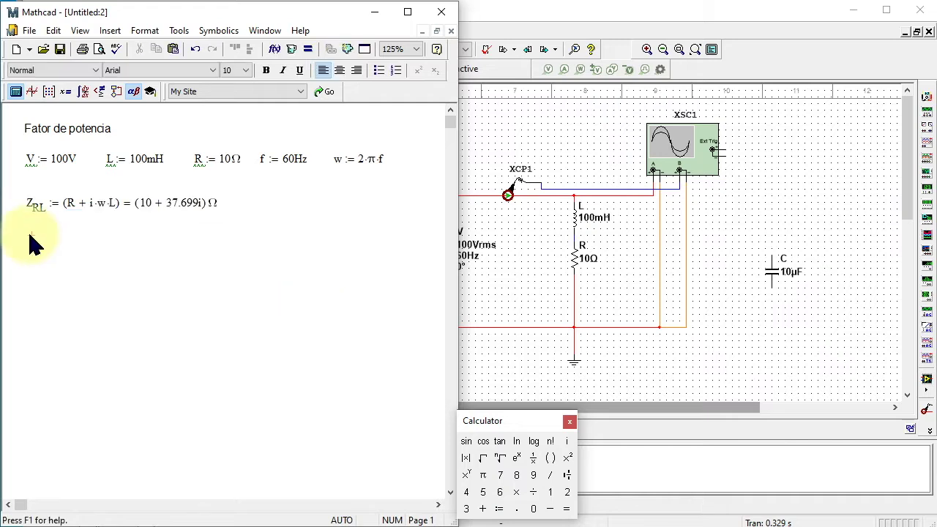
pyautogui.click(29, 242)
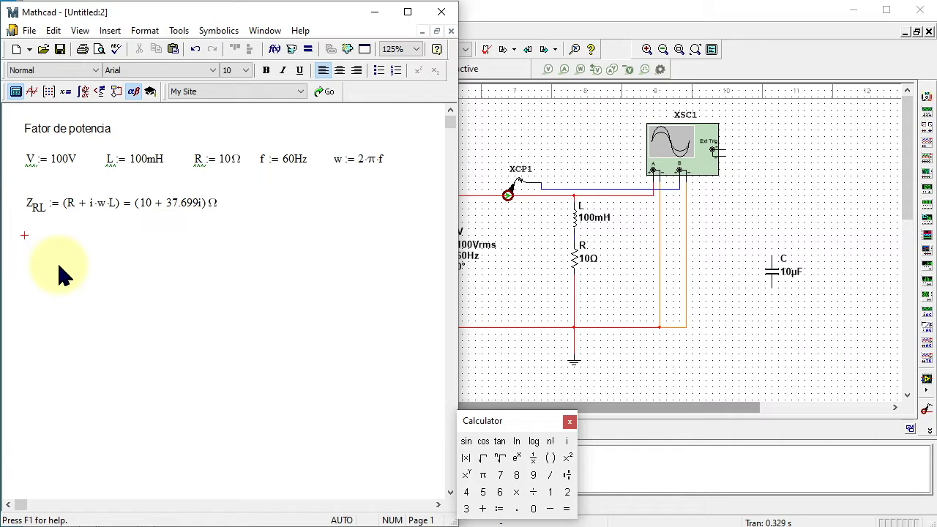
pyautogui.write('I')
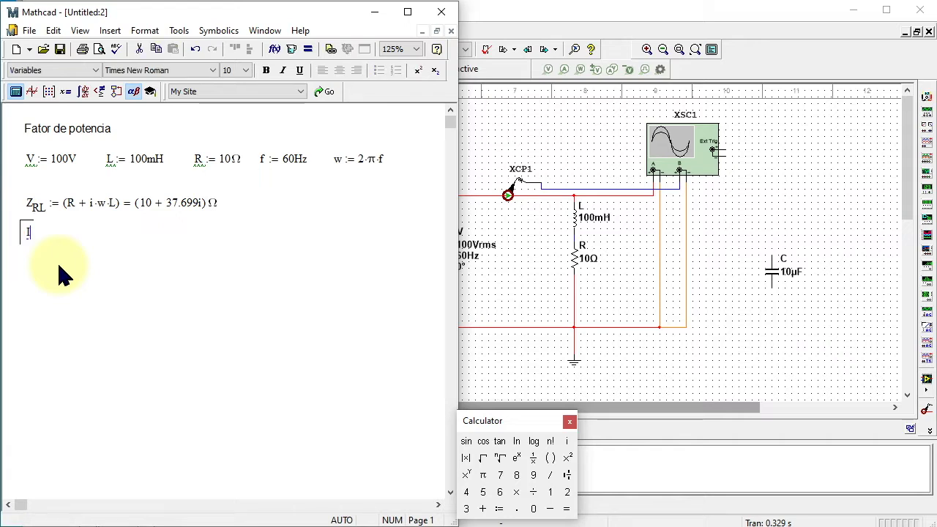
pyautogui.write('.RL:')
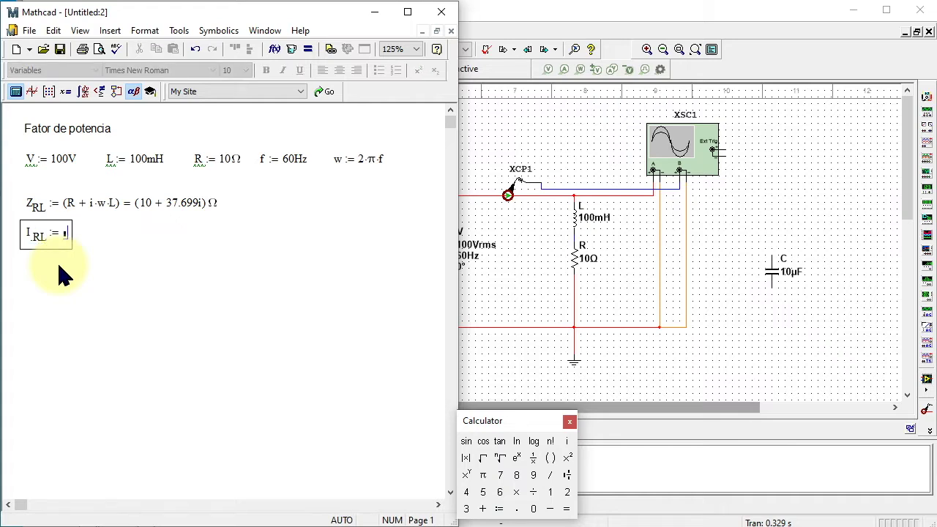
pyautogui.write('V')
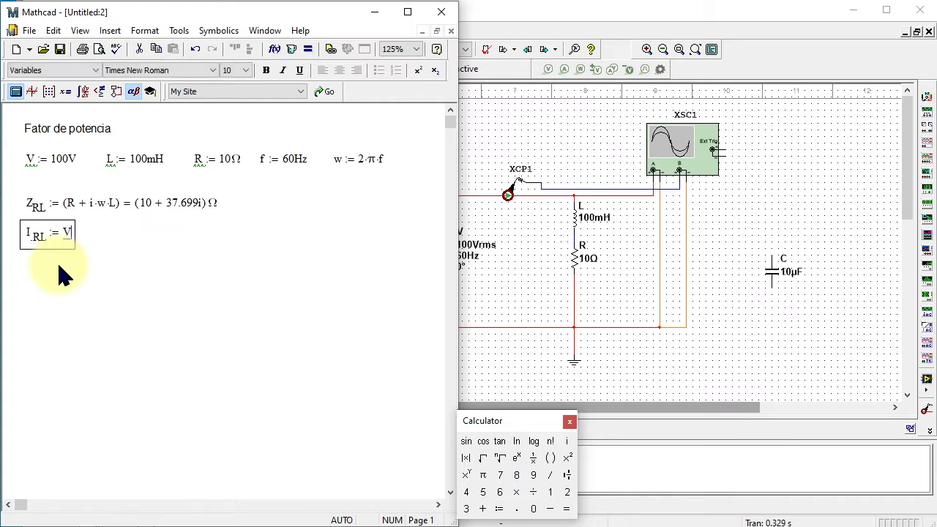
pyautogui.write('/')
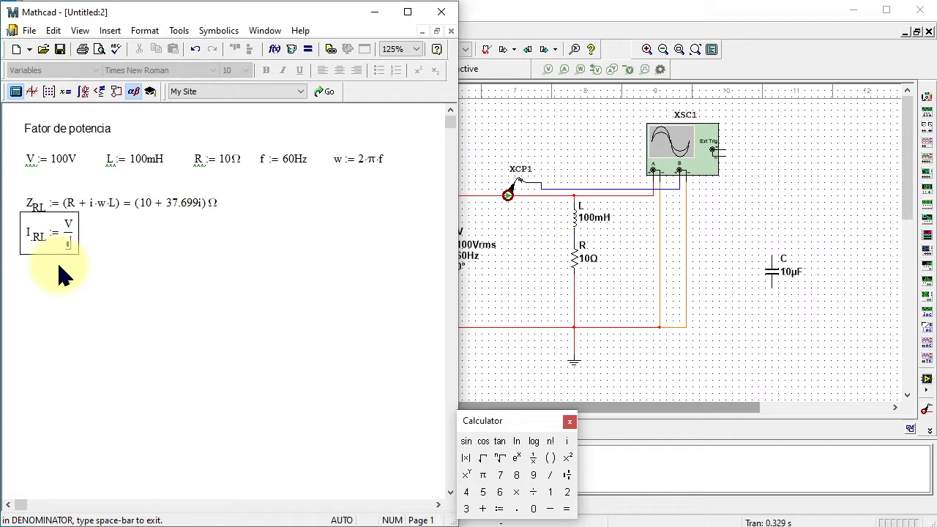
pyautogui.write('Z')
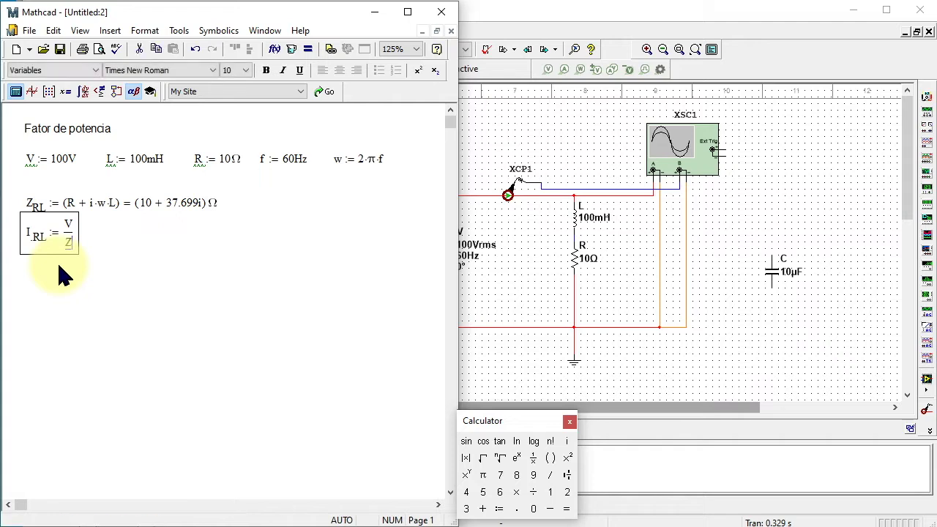
pyautogui.write('.RL=')
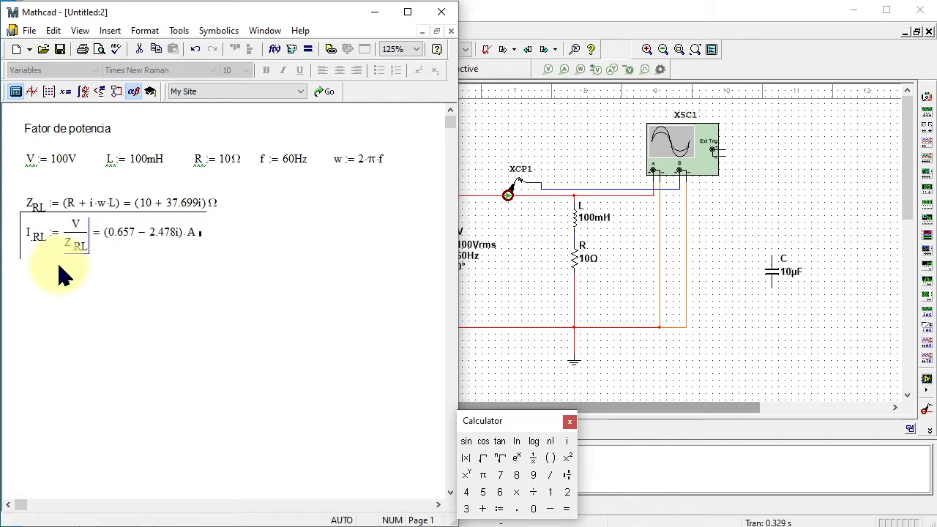
# Define I with the subscript I as the magnitude |I_RL| beside the current equation, evaluate it, and align both equations horizontally.
pyautogui.click(252, 240)
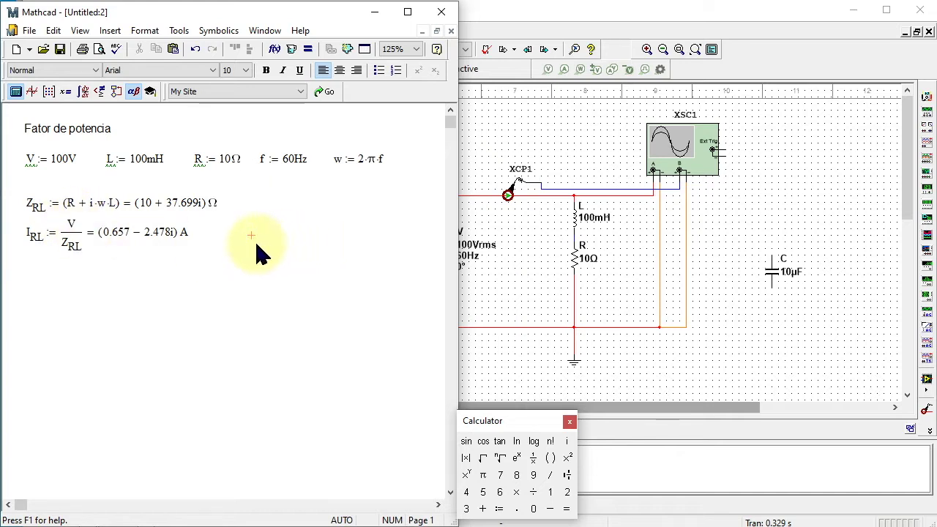
pyautogui.write('I')
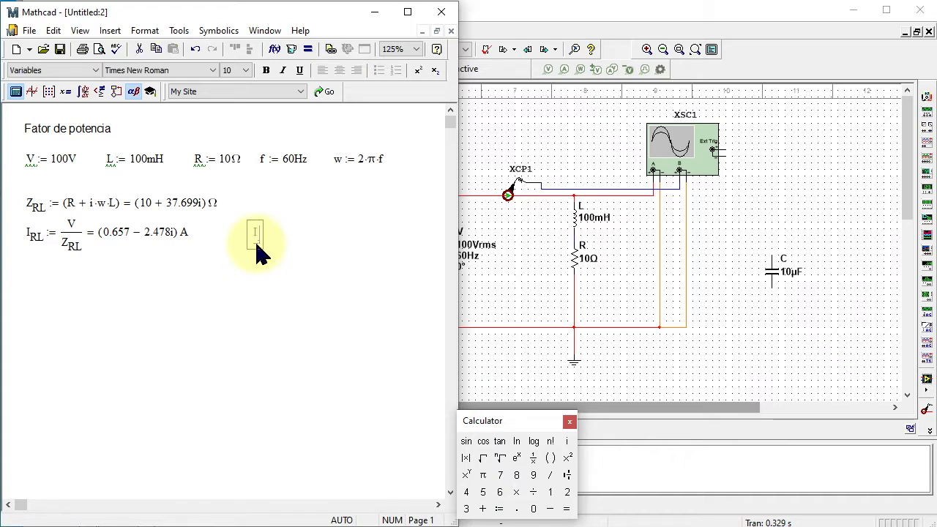
pyautogui.write('.T')
pyautogui.write(':=')
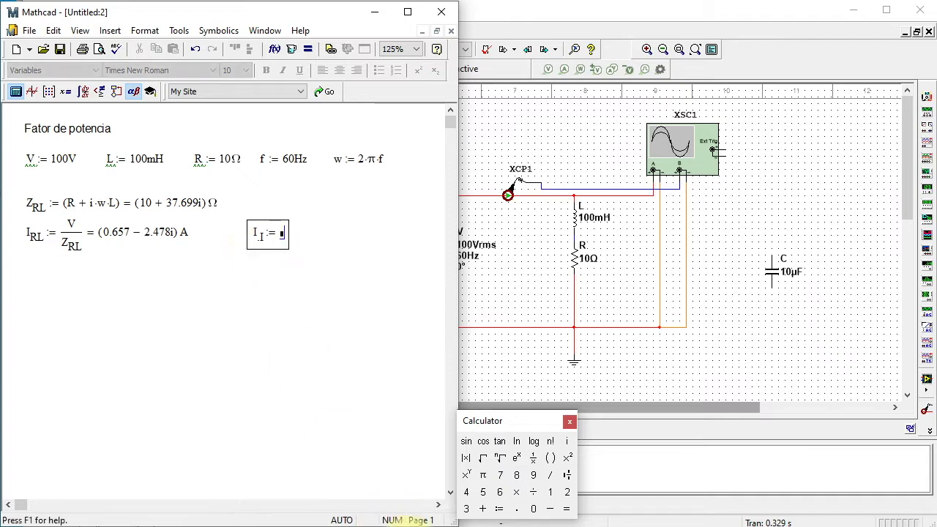
pyautogui.doubleClick(31, 240)
pyautogui.hotkey('ctrl', 'c')
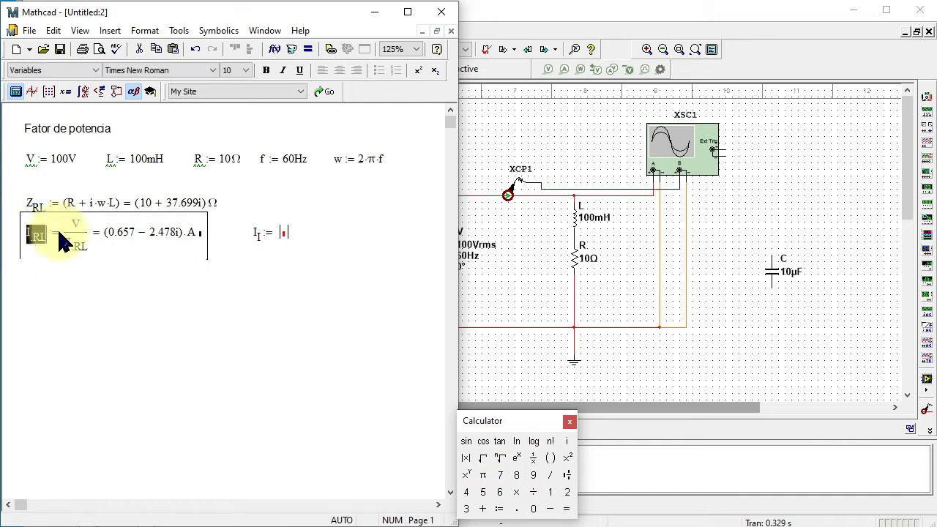
pyautogui.click(285, 233)
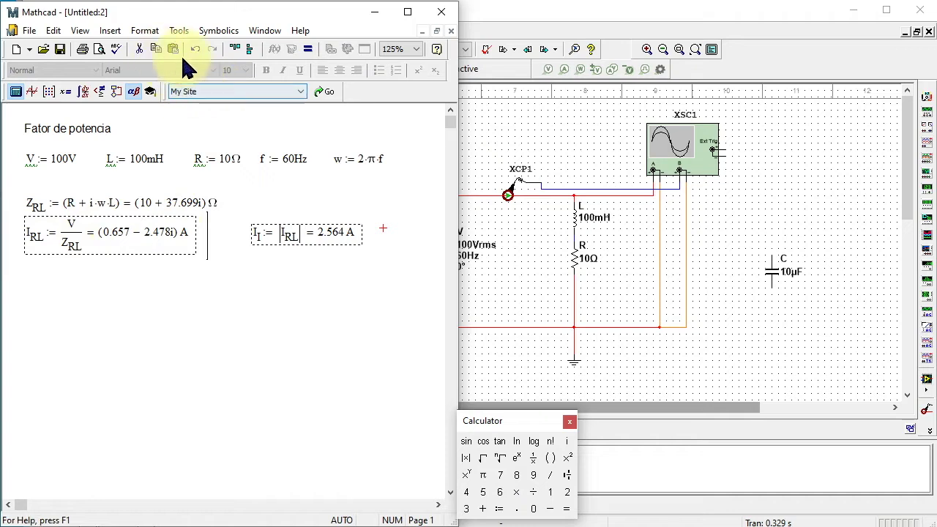
pyautogui.click(234, 49)
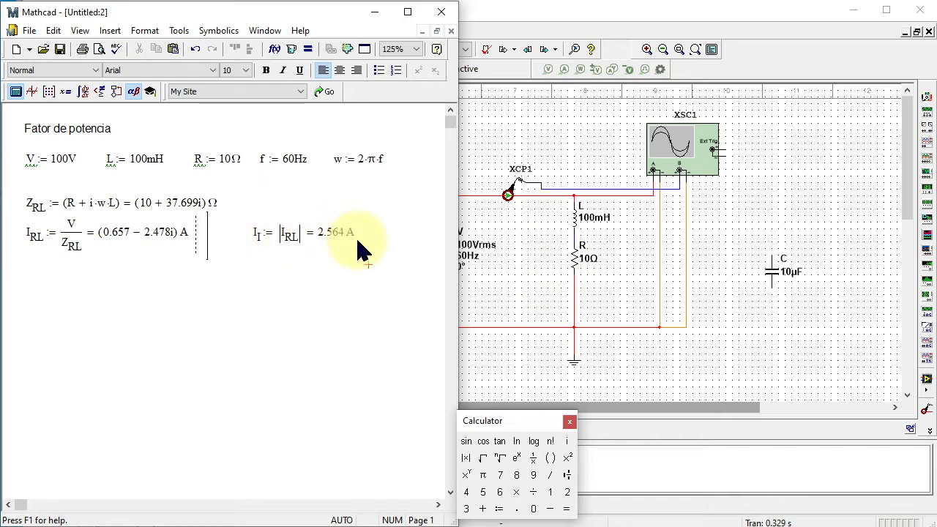
# Define S with the subscript RL as V·I_RL below the current equation, reusing a copy of I_RL, and evaluate it.
pyautogui.click(32, 271)
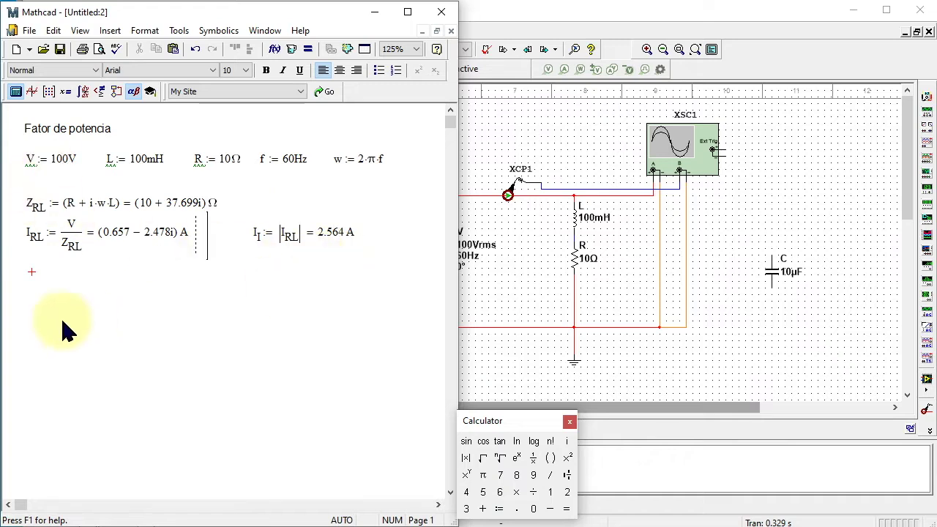
pyautogui.click(31, 280)
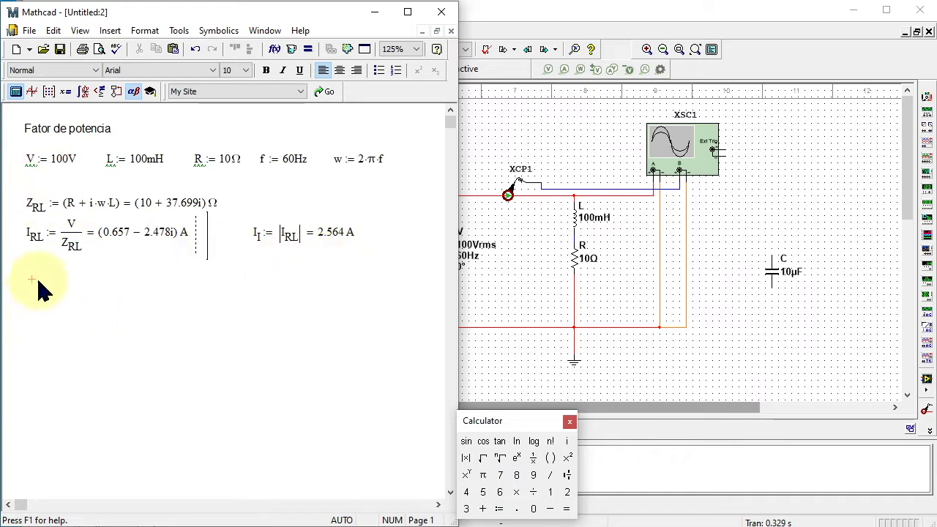
pyautogui.write('SRL')
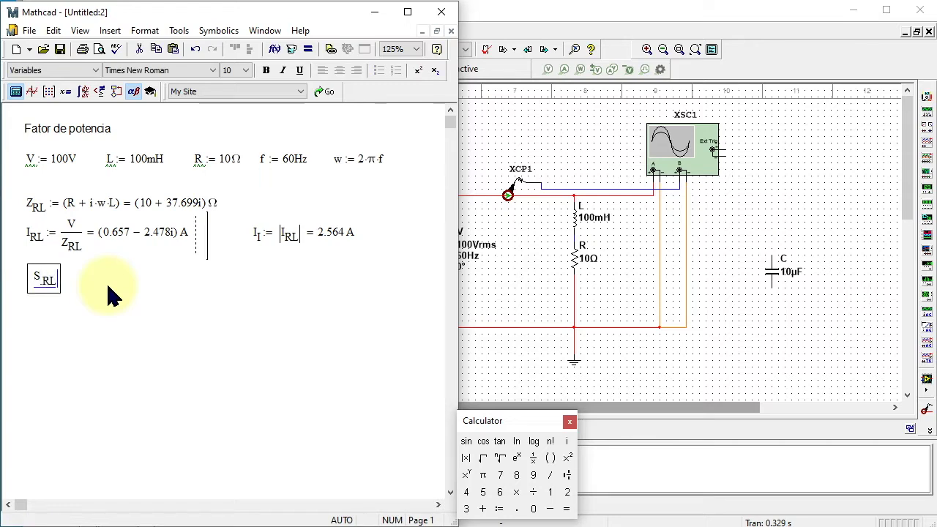
pyautogui.write('.RL:')
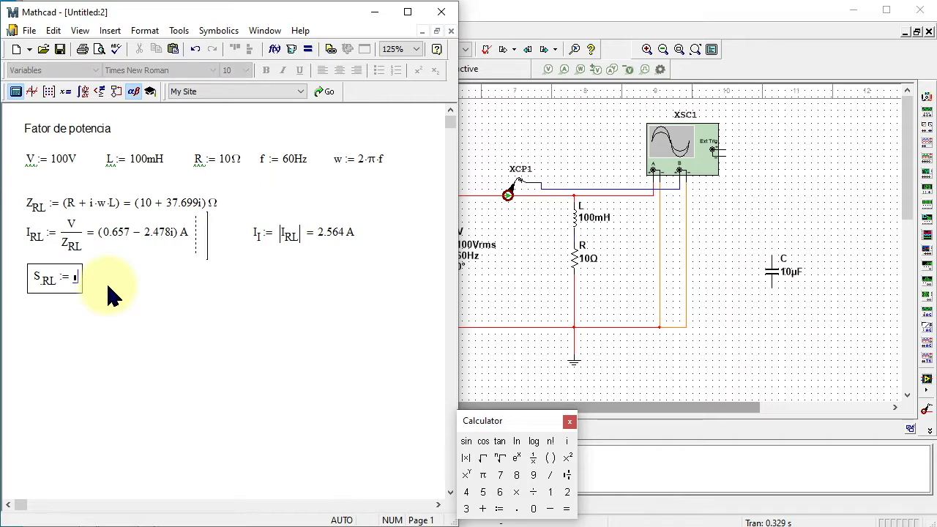
pyautogui.write('V*')
pyautogui.click(44, 233)
pyautogui.rightClick(36, 238)
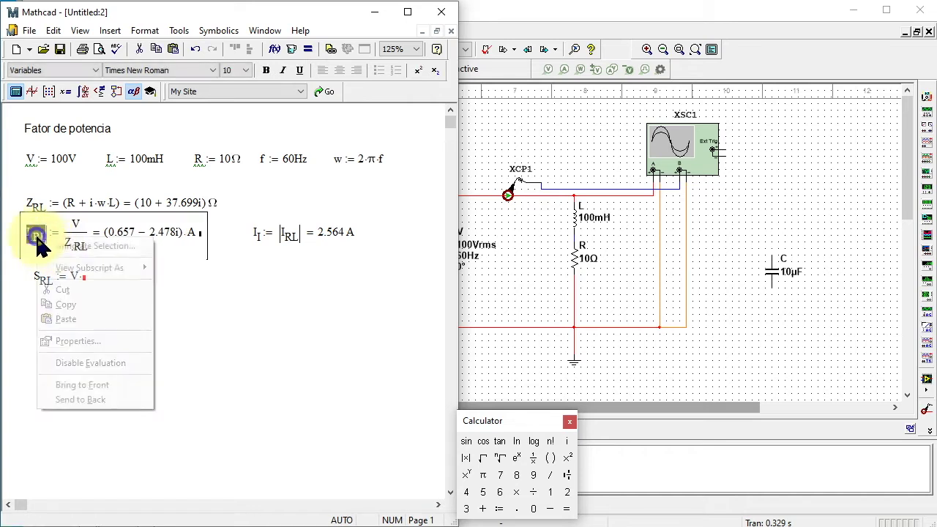
pyautogui.click(73, 302)
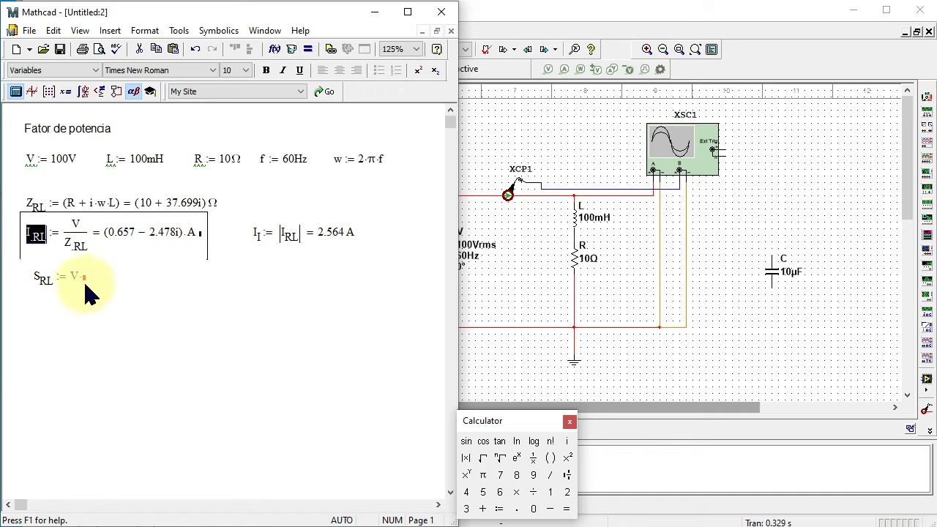
pyautogui.click(85, 284)
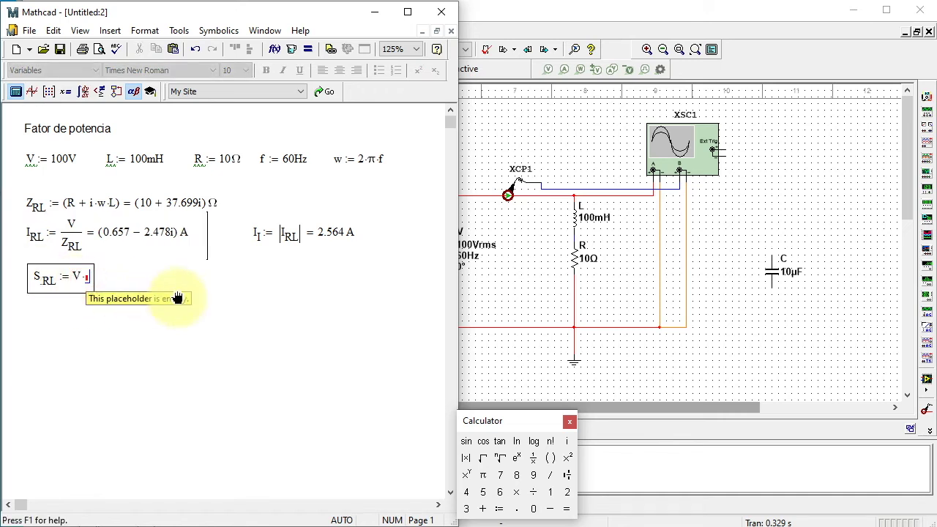
pyautogui.hotkey('ctrl', 'v')
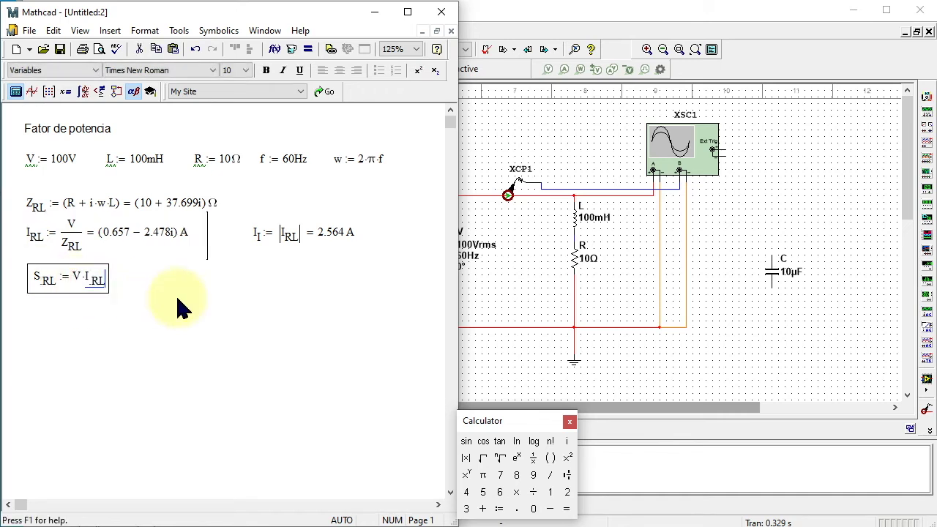
pyautogui.write('= (65.737 − 247.821i) W')
pyautogui.click(257, 279)
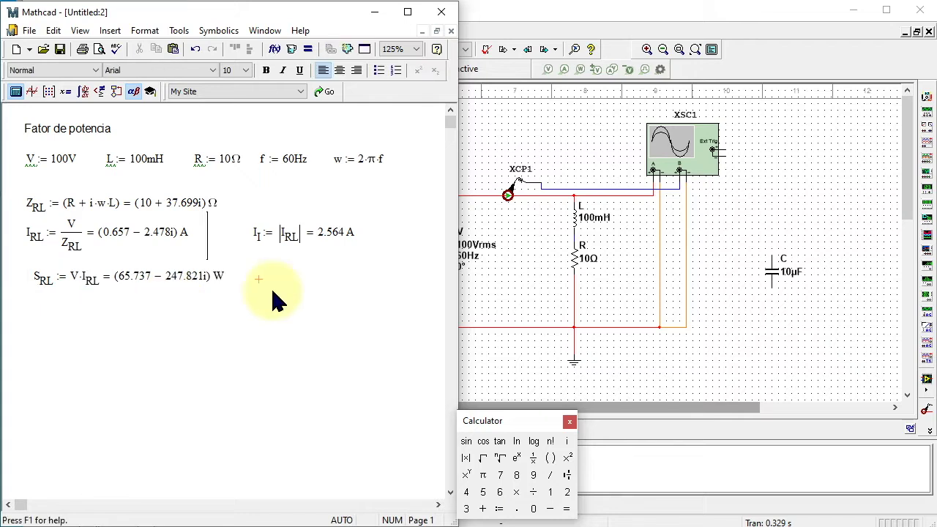
# Align the Z_RL, I_RL and S_RL equations vertically, and move the S_RL equation down to leave a free line above it.
pyautogui.moveTo(41, 326); pyautogui.dragTo(63, 203)
pyautogui.click(249, 49)
pyautogui.click(251, 330)
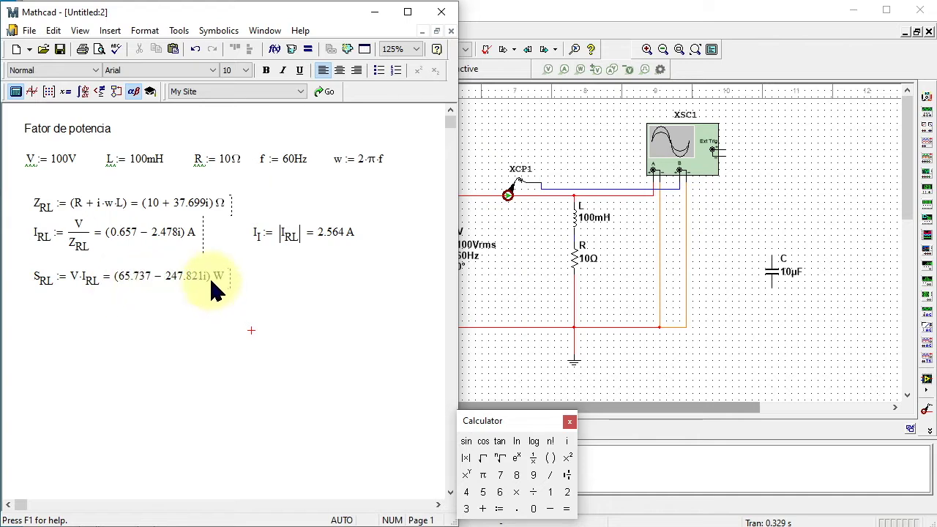
pyautogui.click(281, 276)
pyautogui.moveTo(282, 281); pyautogui.dragTo(179, 299)
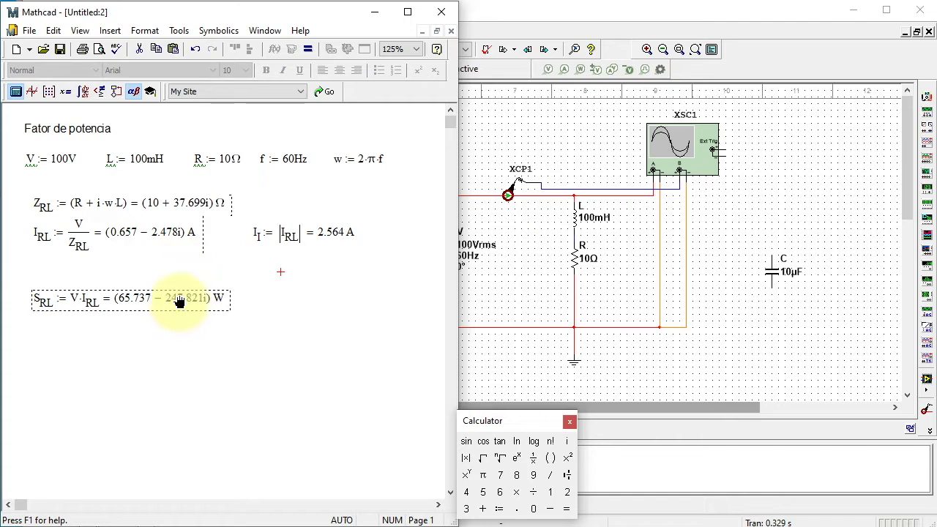
# Write the relation S = P + j·Q with Boolean equality in the free line above the S_RL equation.
pyautogui.click(31, 272)
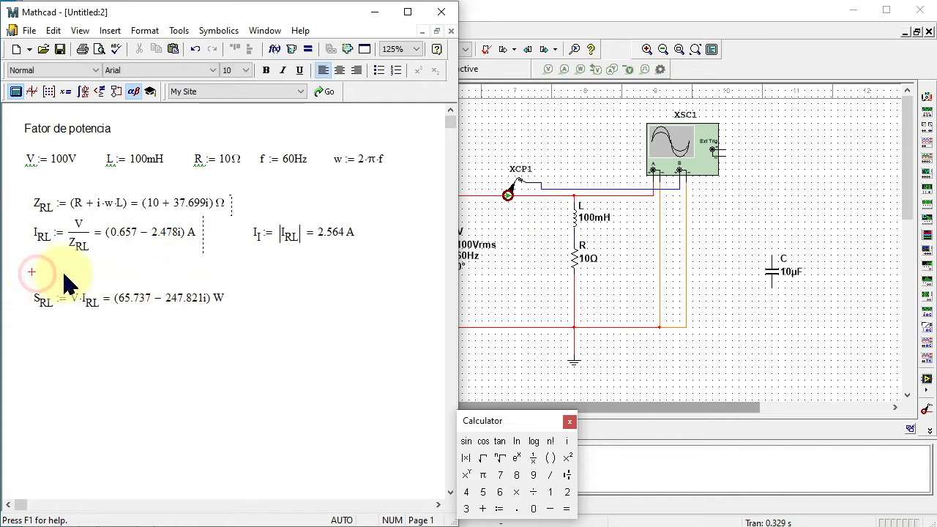
pyautogui.write('S')
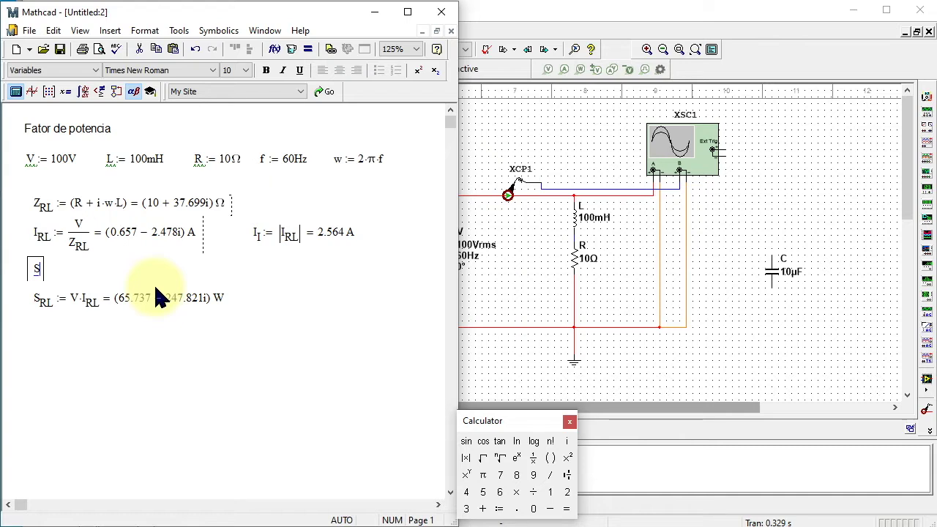
pyautogui.hotkey('ctrl', '=')
pyautogui.write('P')
pyautogui.write('+j')
pyautogui.write('*Q')
pyautogui.click(244, 294)
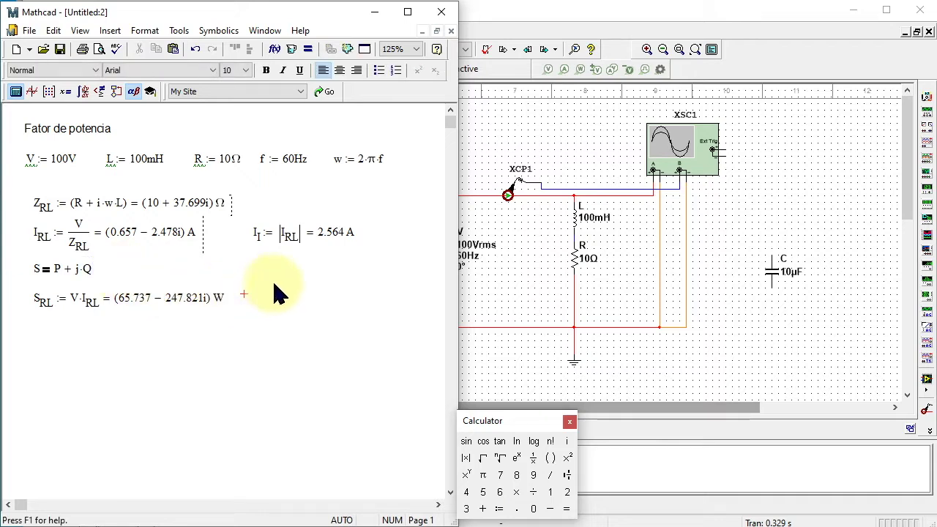
# Define P as Re(S_RL) beside the S_RL equation, reusing a copy of the S_RL name.
pyautogui.click(272, 300)
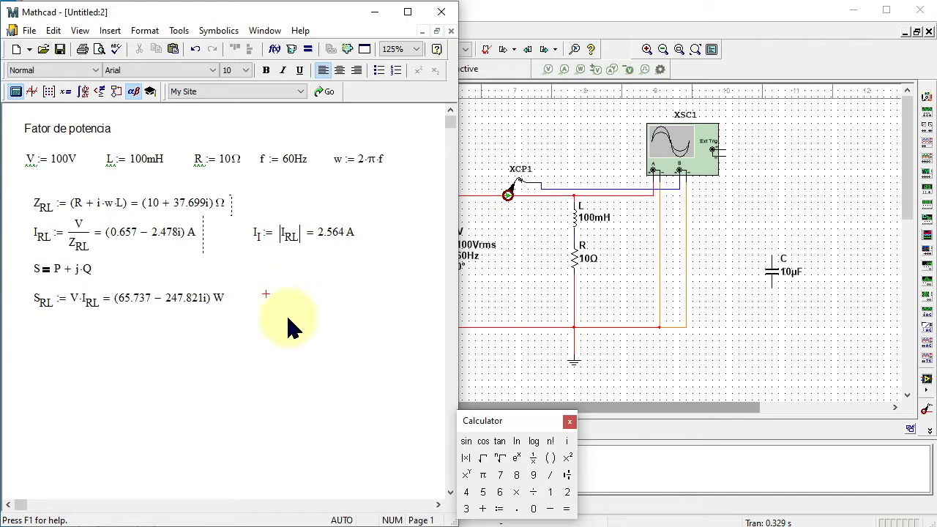
pyautogui.write('P ')
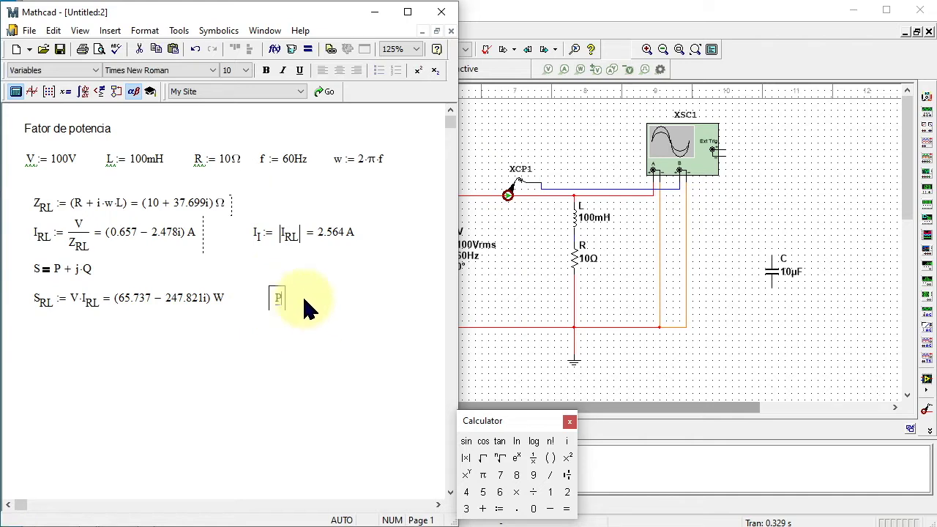
pyautogui.write(':= ')
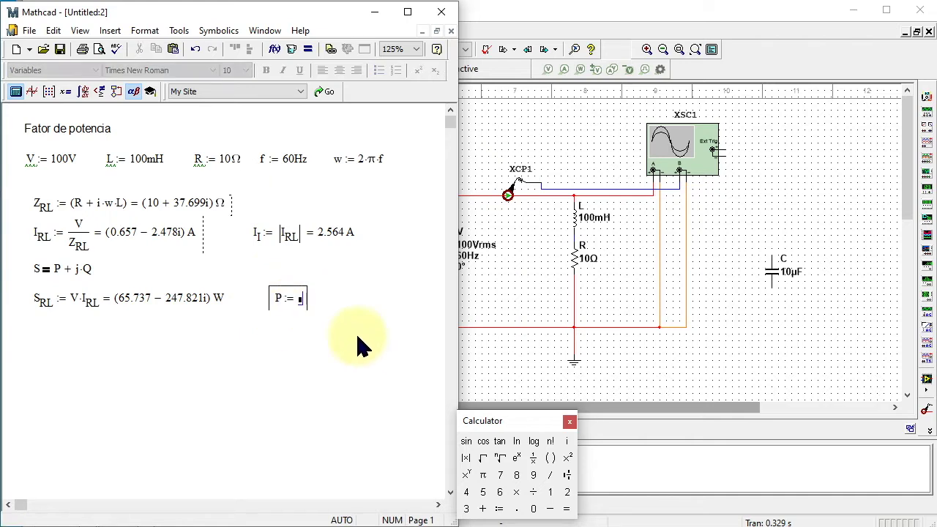
pyautogui.write('Re')
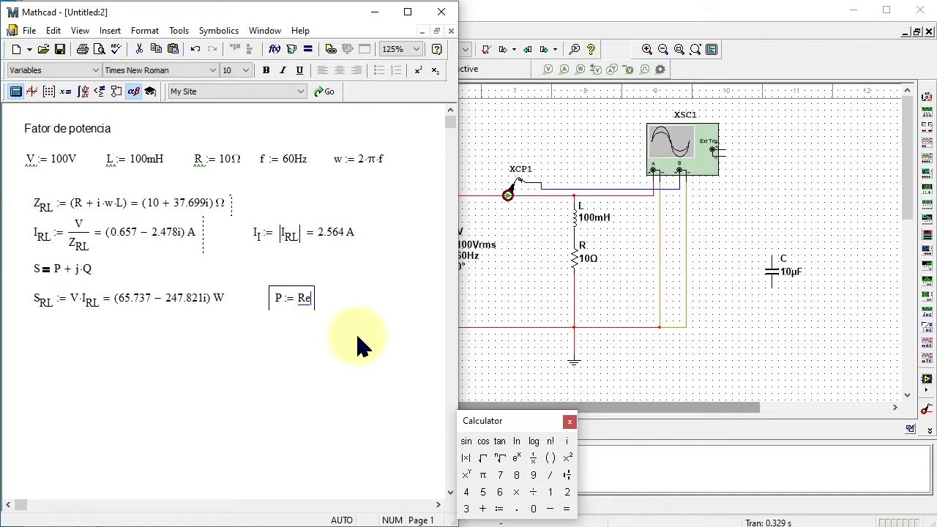
pyautogui.write('(')
pyautogui.click(41, 303)
pyautogui.doubleClick(42, 302)
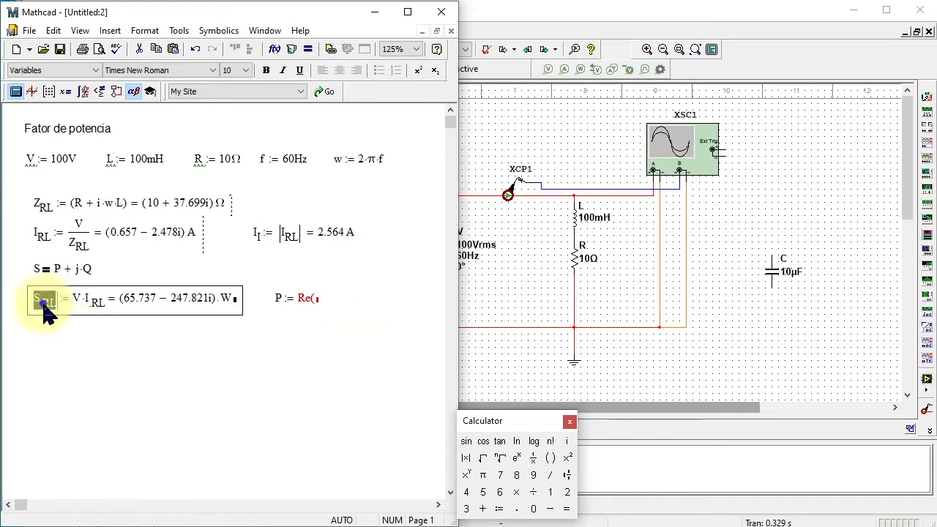
pyautogui.rightClick(44, 303)
pyautogui.click(96, 373)
pyautogui.click(315, 302)
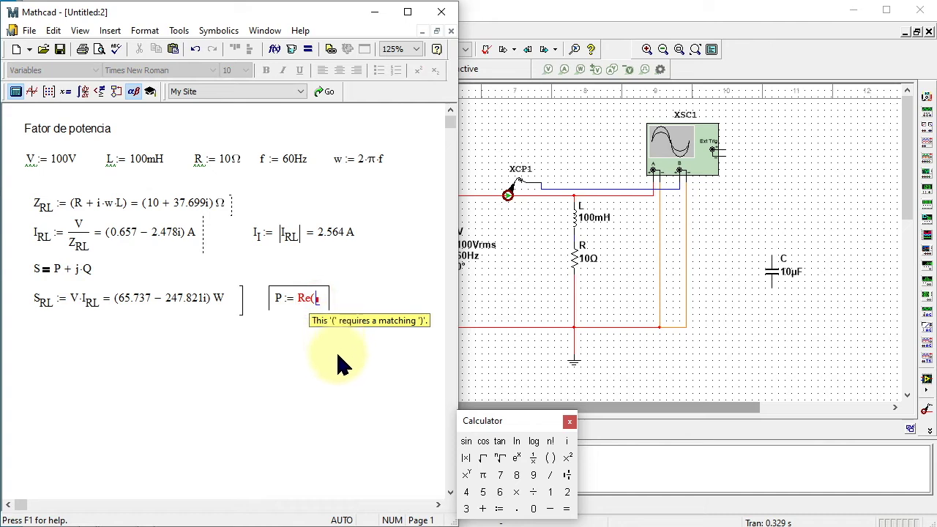
pyautogui.hotkey('ctrl', 'v')
pyautogui.write(') ')
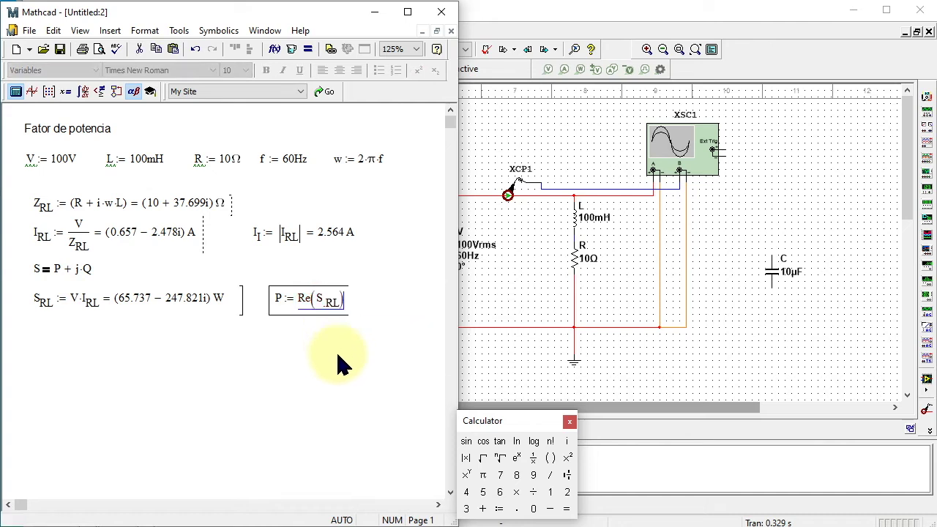
# Evaluate P in watts, and define Q with subscript 1 as Im(S_RL) below it and evaluate it.
pyautogui.write('= 65.737·W')
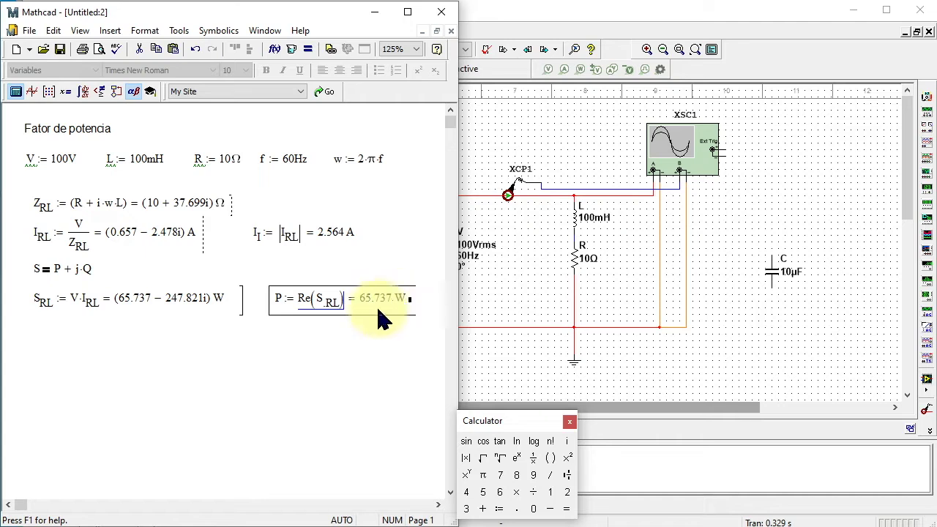
pyautogui.click(273, 345)
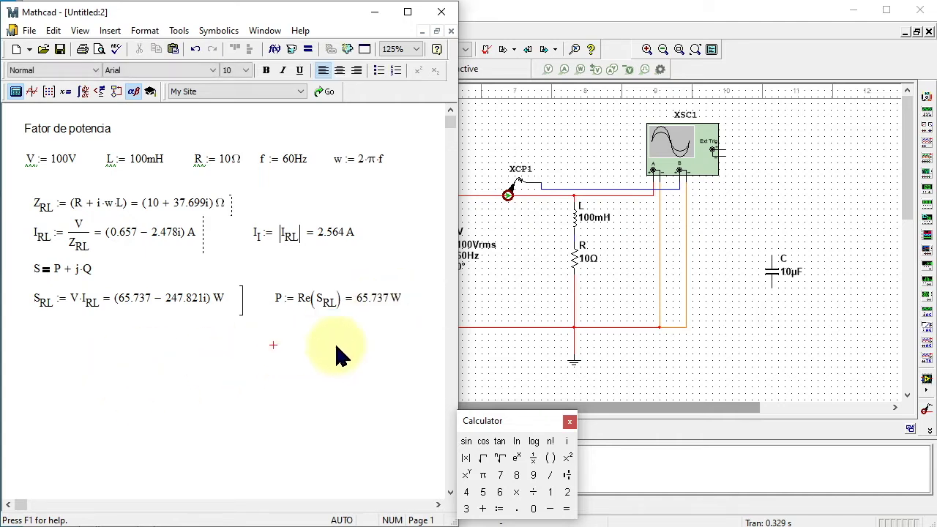
pyautogui.write('Q')
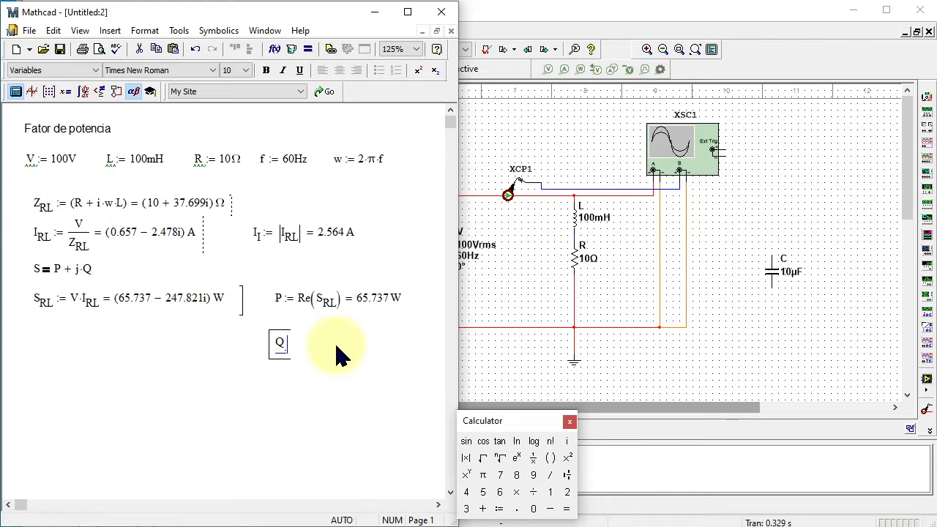
pyautogui.write('.1:')
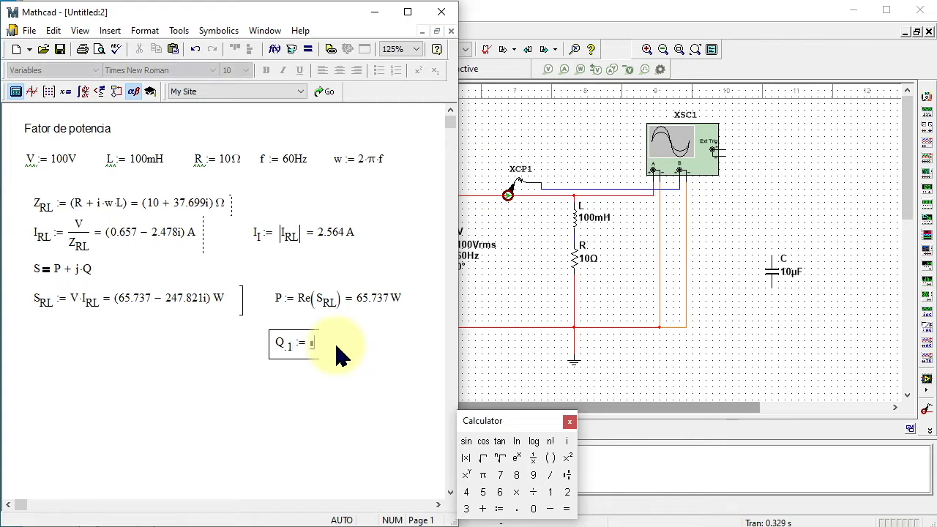
pyautogui.write('Im')
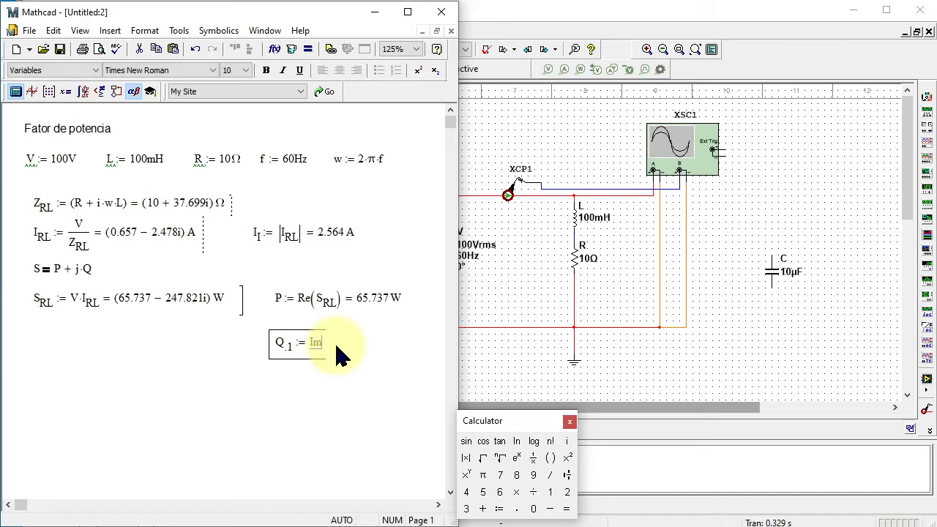
pyautogui.write('(S.RL)')
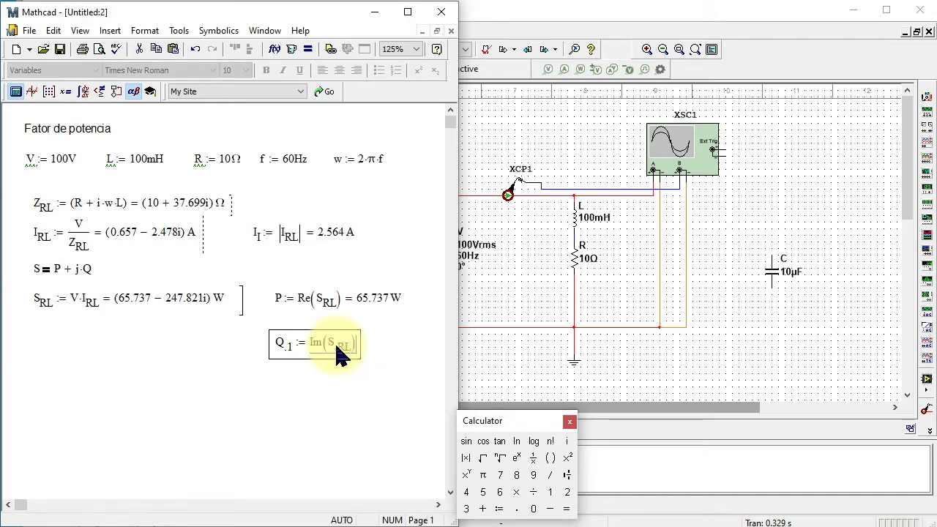
pyautogui.write('=')
pyautogui.click(427, 367)
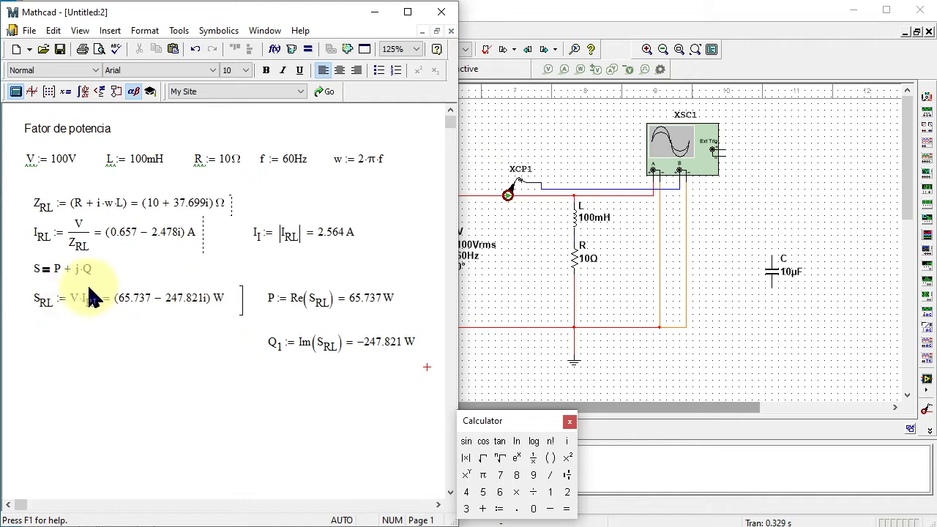
# Write the power factor relation FP = P/|S_RL| with Boolean equality below the S_RL equation.
pyautogui.click(40, 344)
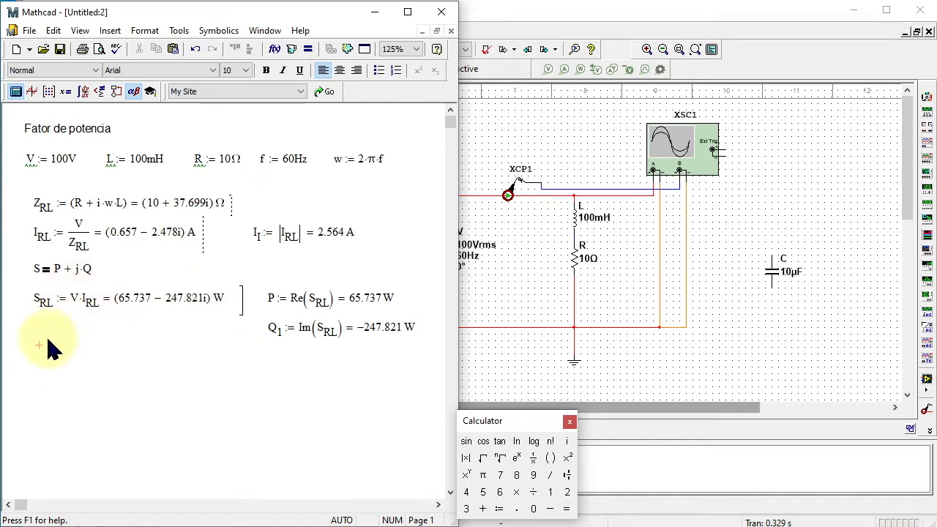
pyautogui.click(46, 339)
pyautogui.write('FP ')
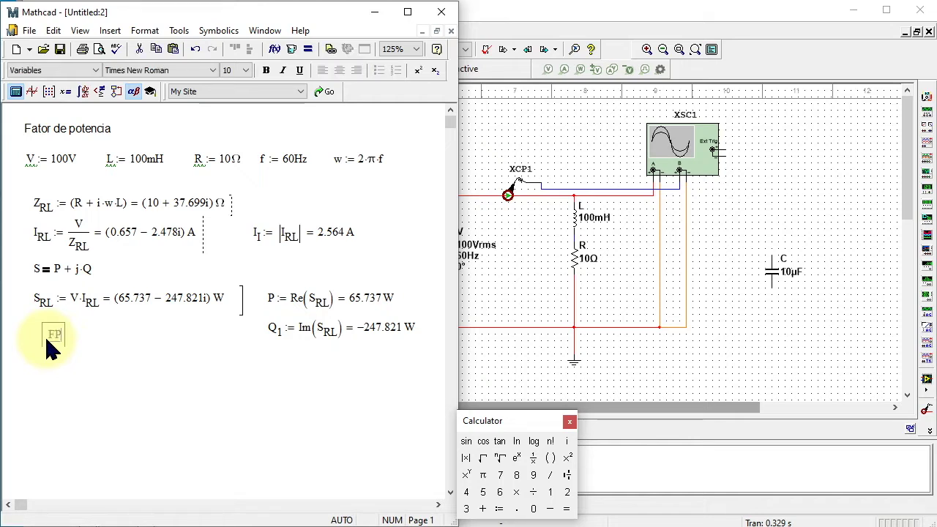
pyautogui.write('= P/')
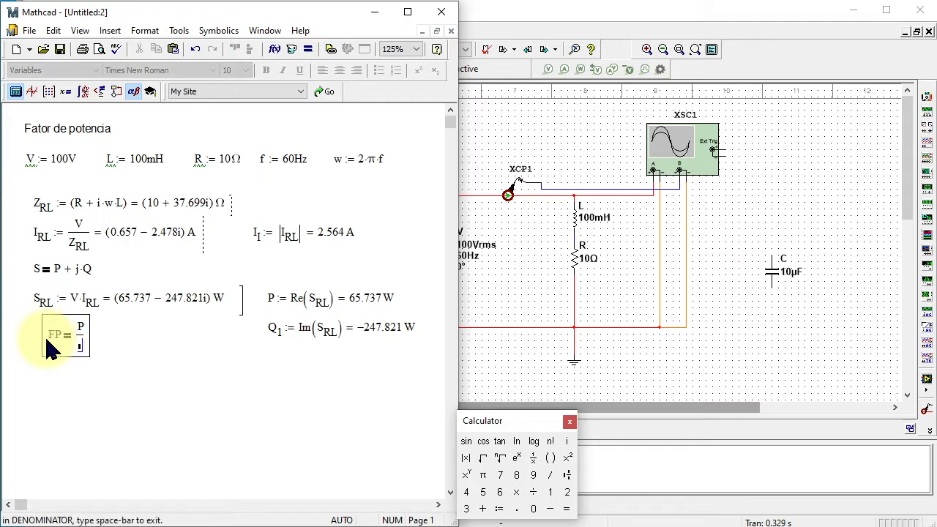
pyautogui.click(467, 459)
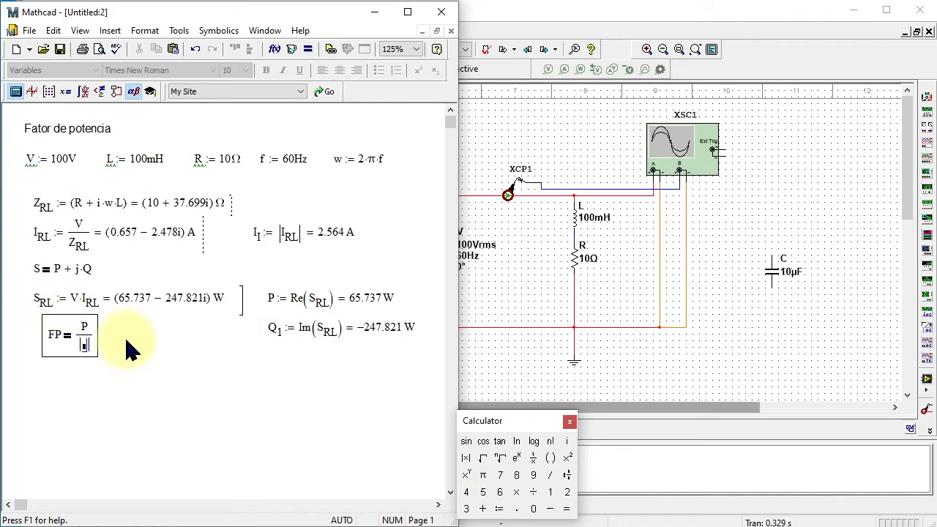
pyautogui.write('S.RL')
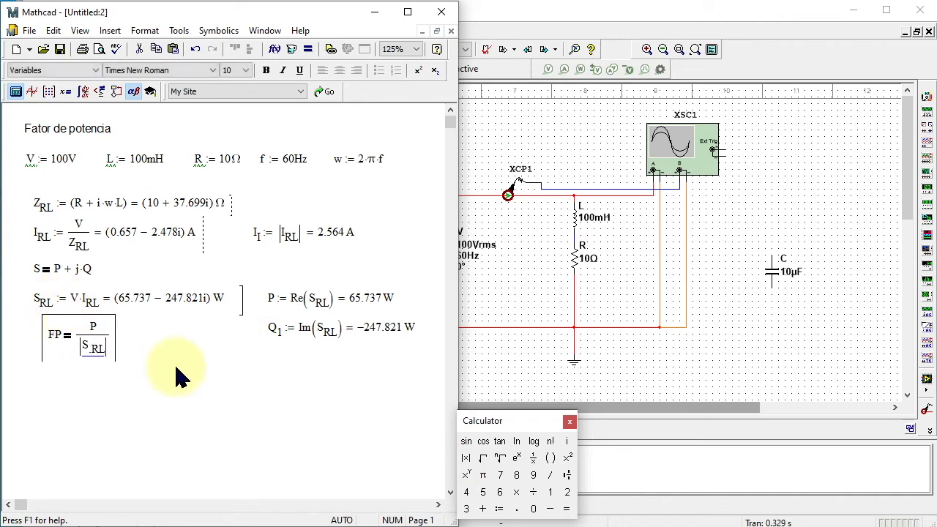
pyautogui.click(175, 370)
# Move the FP relation into line with the S_RL equation above it and paste a copy beside it.
pyautogui.moveTo(163, 337); pyautogui.dragTo(86, 359)
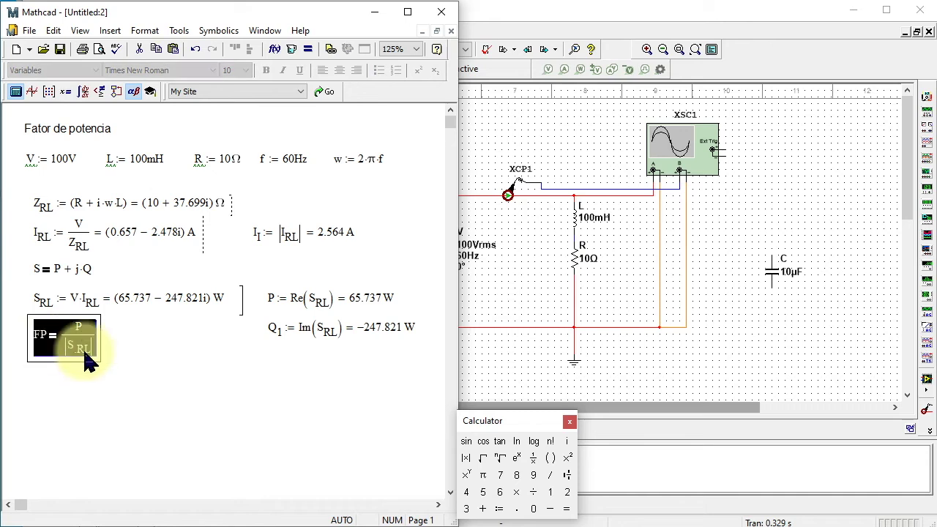
pyautogui.click(126, 339)
pyautogui.hotkey('ctrl', 'v')
pyautogui.click(237, 378)
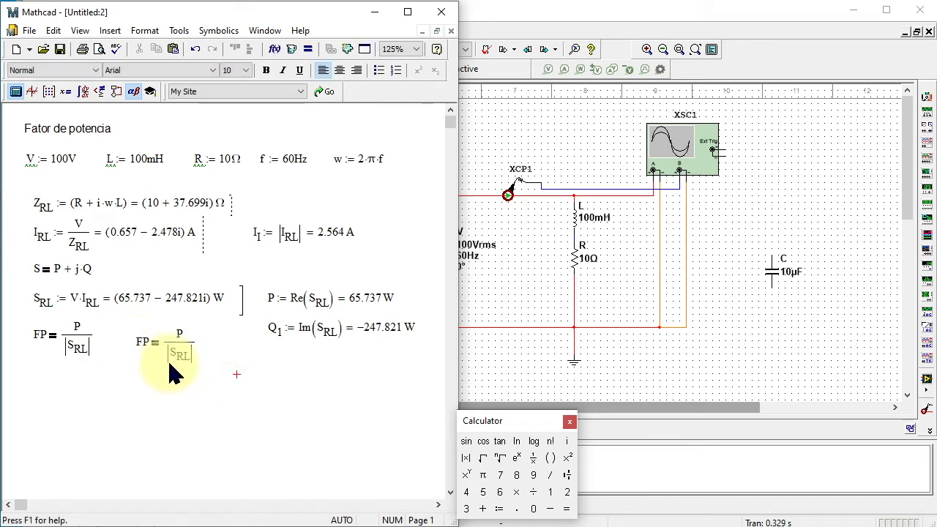
# Replace the denominator of the copied FP relation with the square root of P + j·Q, reusing the right-hand side of the S relation.
pyautogui.moveTo(167, 361); pyautogui.dragTo(173, 361)
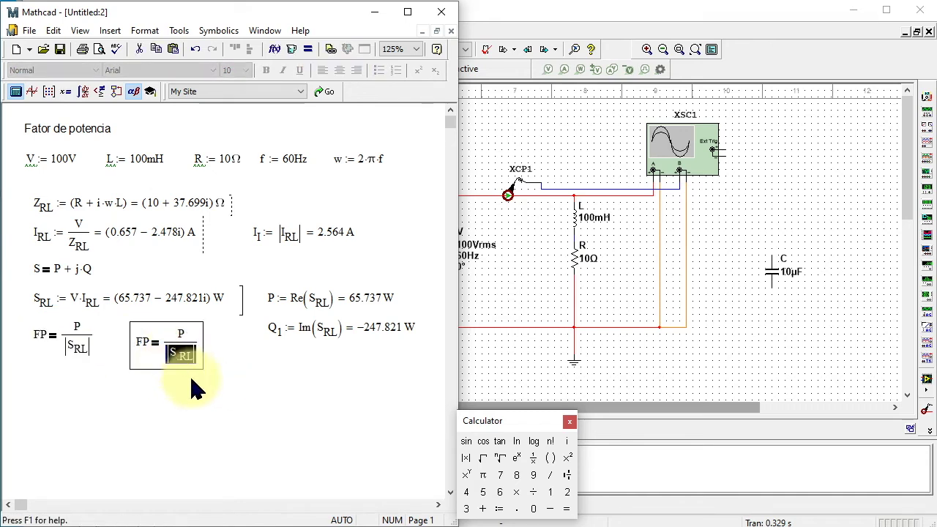
pyautogui.press('Delete')
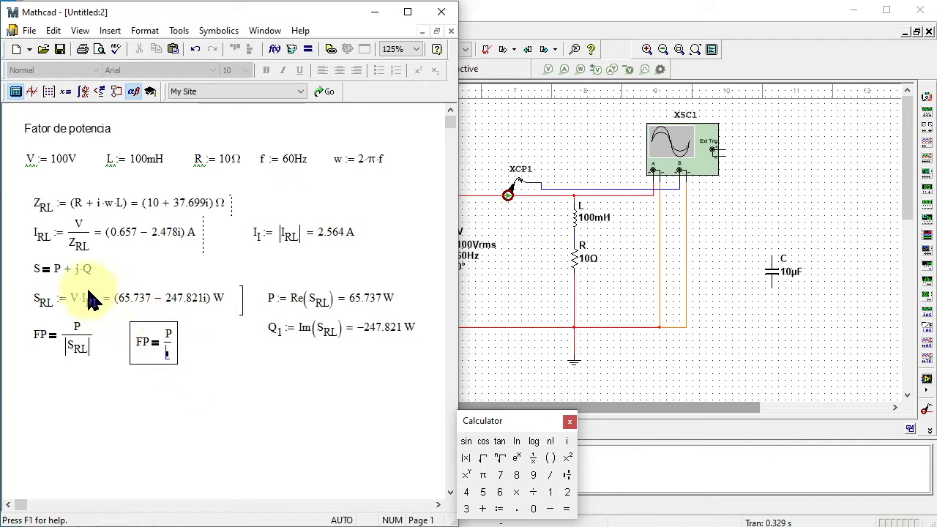
pyautogui.moveTo(53, 272); pyautogui.dragTo(88, 286)
pyautogui.hotkey('ctrl', 'c')
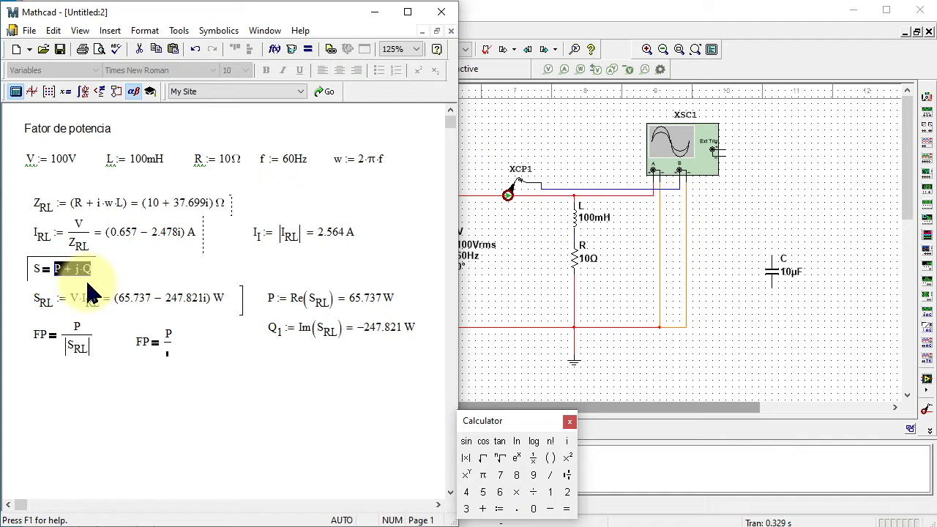
pyautogui.click(167, 355)
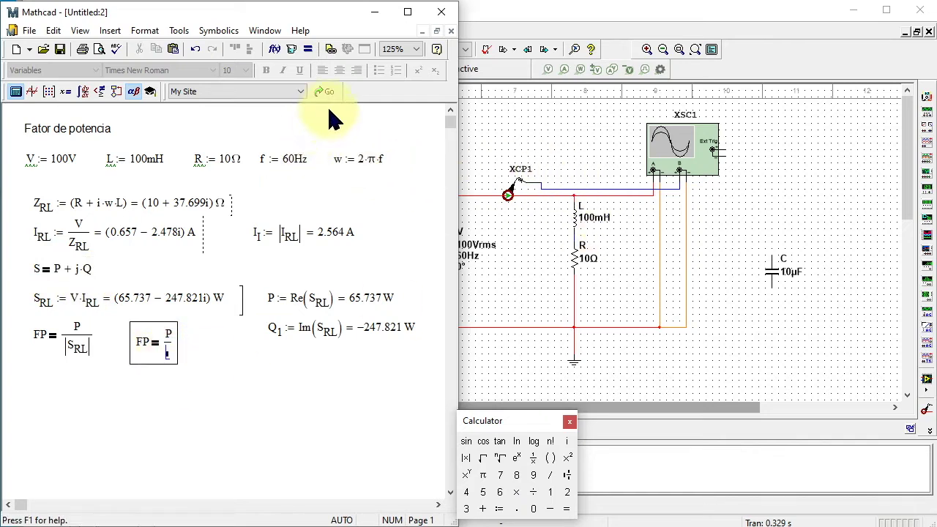
pyautogui.click(483, 459)
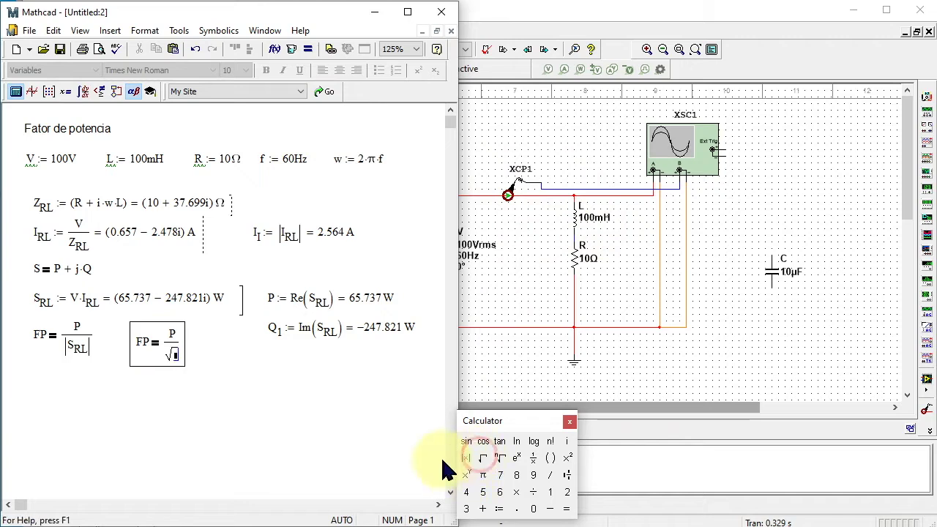
pyautogui.hotkey('ctrl', 'v')
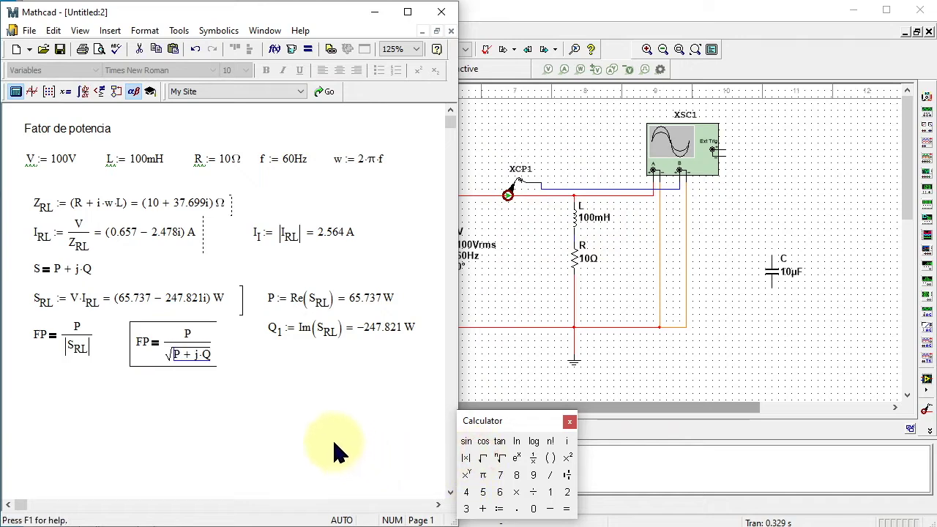
# Change the expression under the root to P² + Q² by squaring P and Q and removing j, and select both FP relations.
pyautogui.click(177, 356)
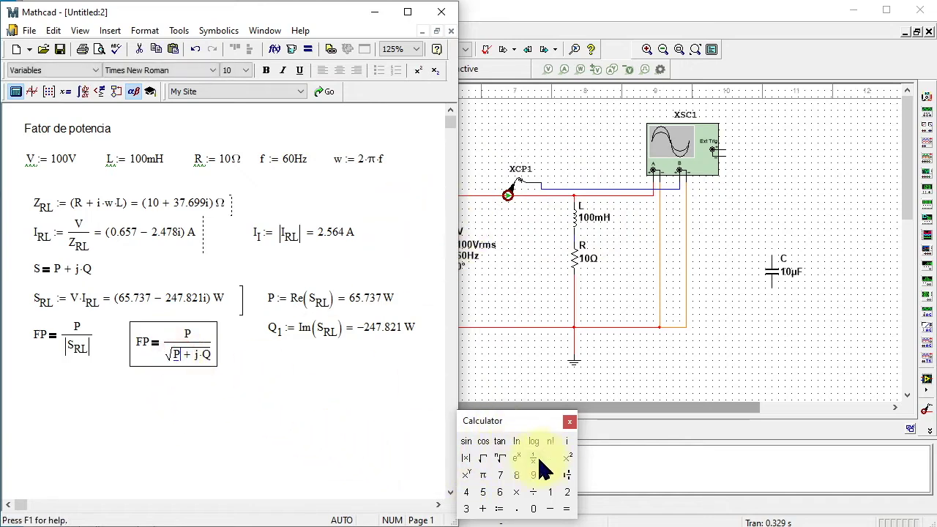
pyautogui.click(568, 457)
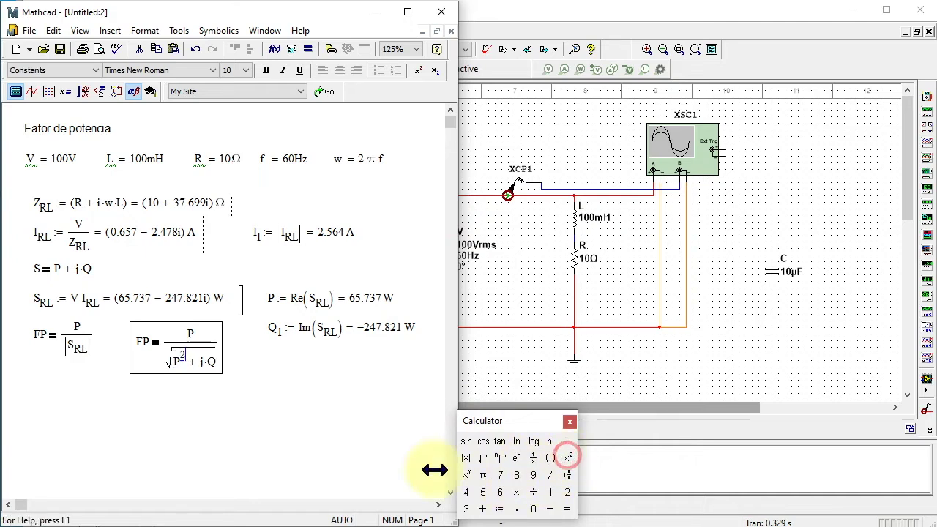
pyautogui.click(214, 371)
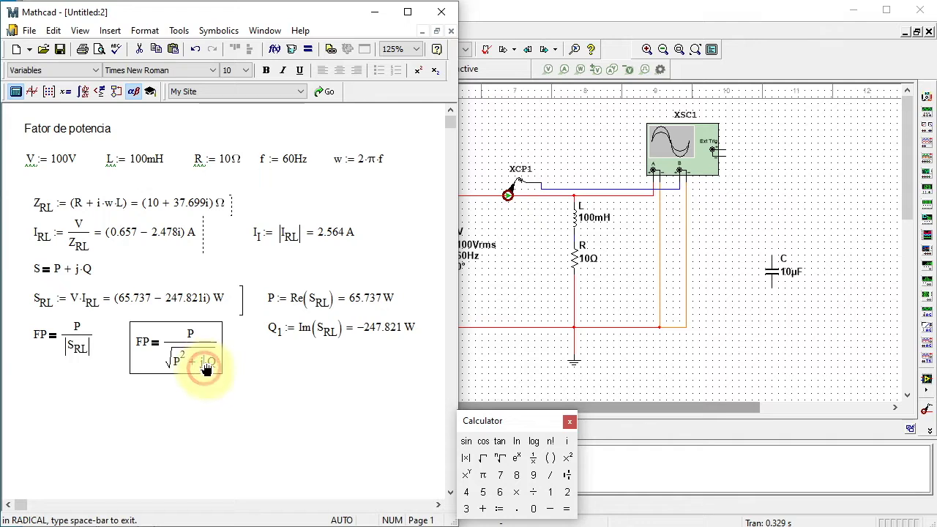
pyautogui.click(203, 368)
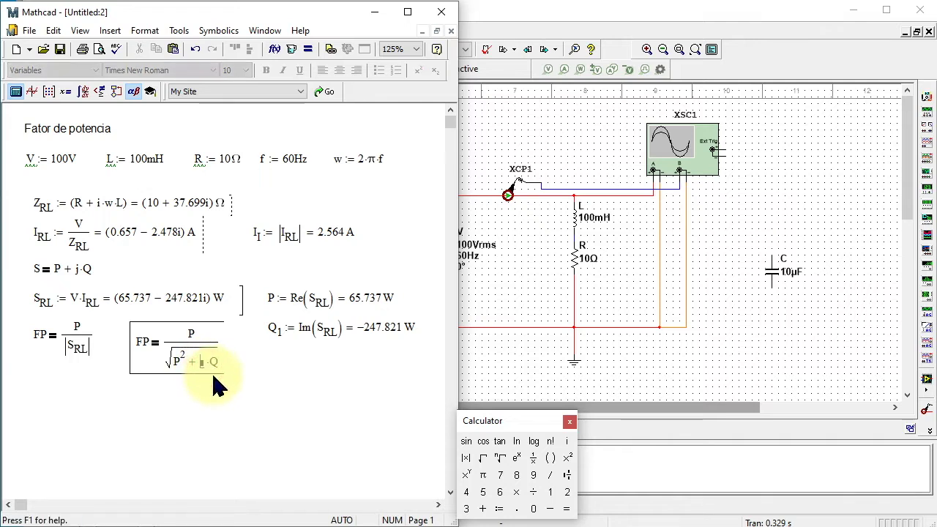
pyautogui.press('BackSpace')
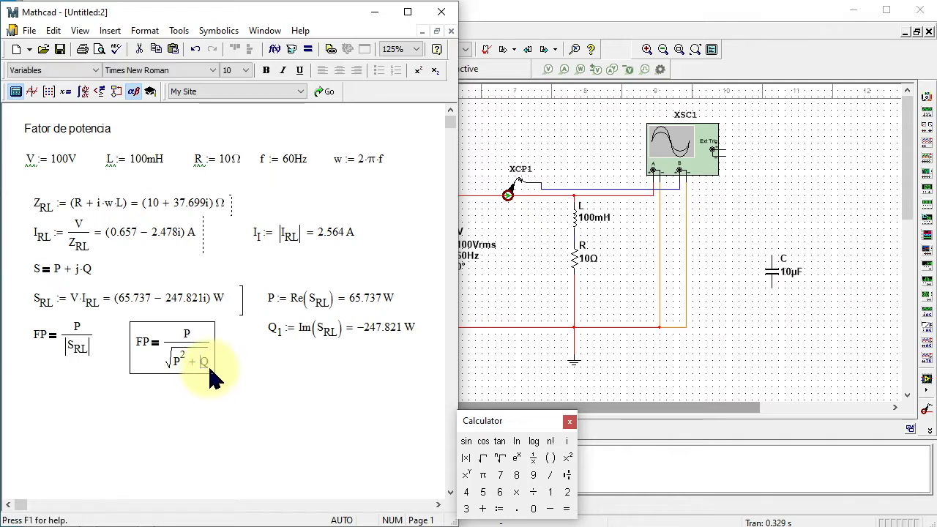
pyautogui.click(209, 368)
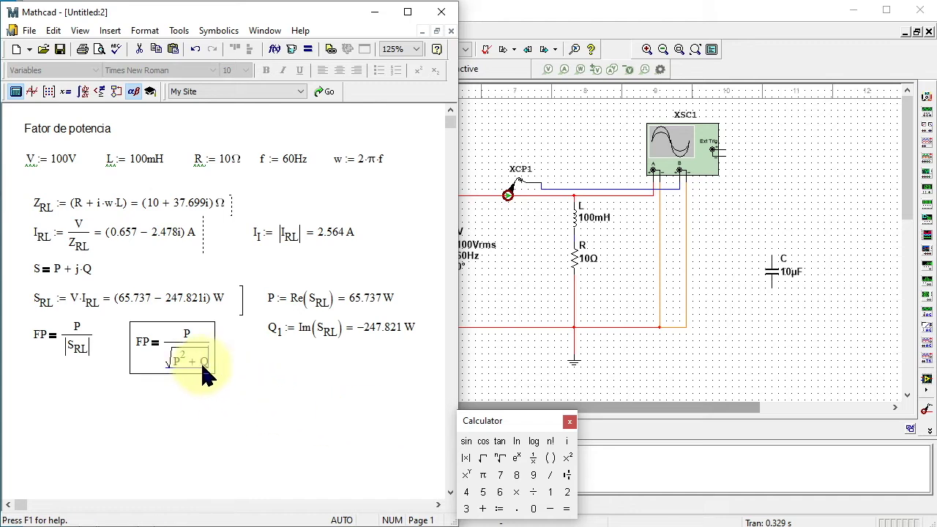
pyautogui.write('^2')
pyautogui.click(227, 395)
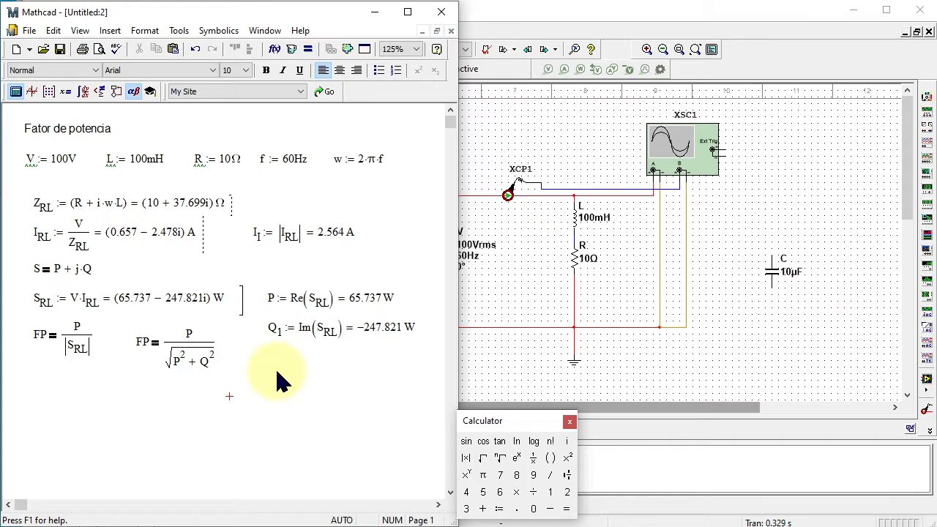
pyautogui.moveTo(277, 370); pyautogui.dragTo(57, 346)
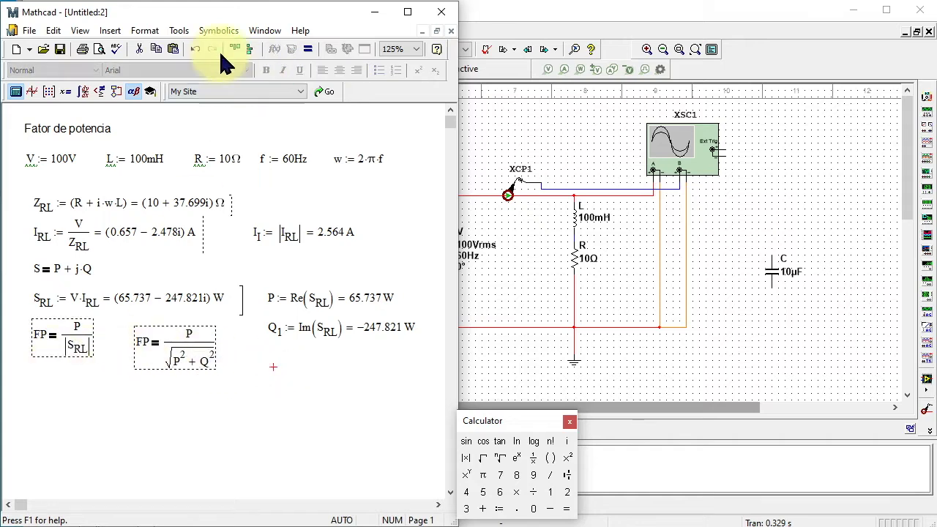
# Switch to Multisim and insert the picture FP from the folder aula 12 in the free area above capacitor C.
pyautogui.click(503, 364)
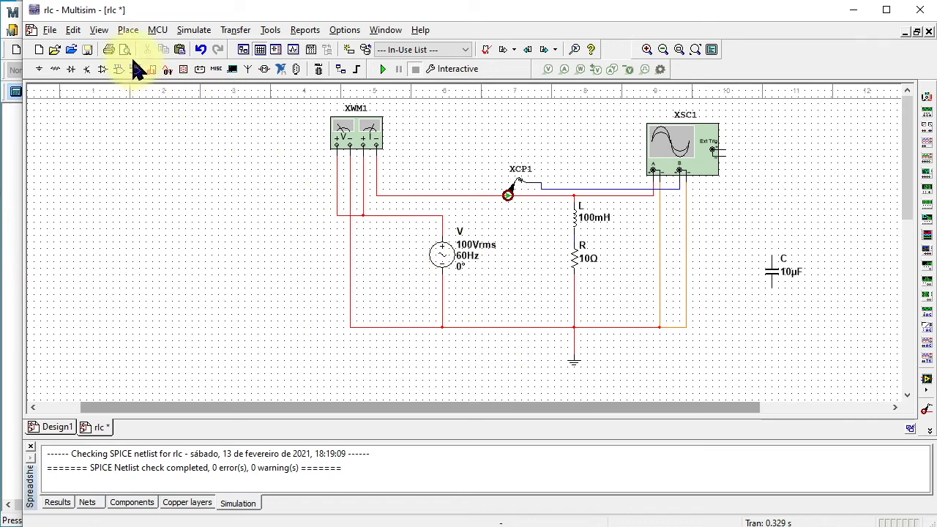
pyautogui.click(128, 30)
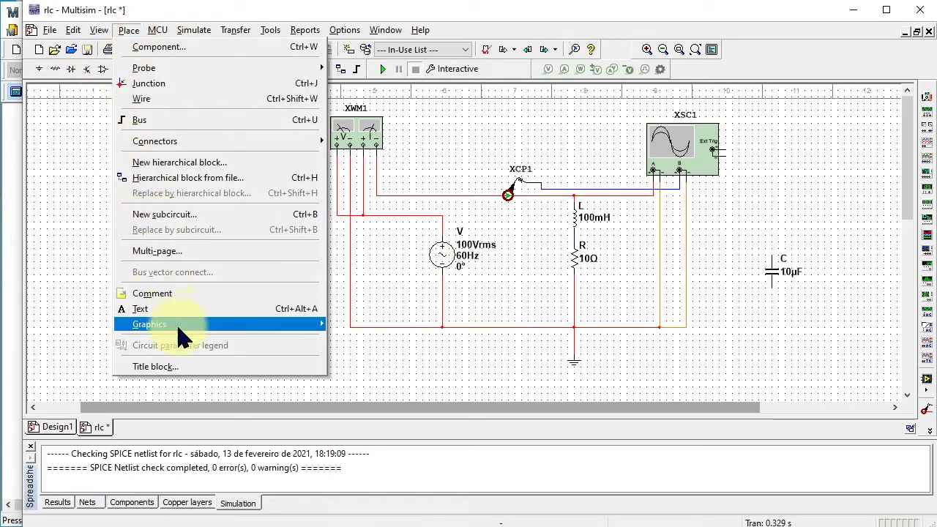
pyautogui.moveTo(181, 335)
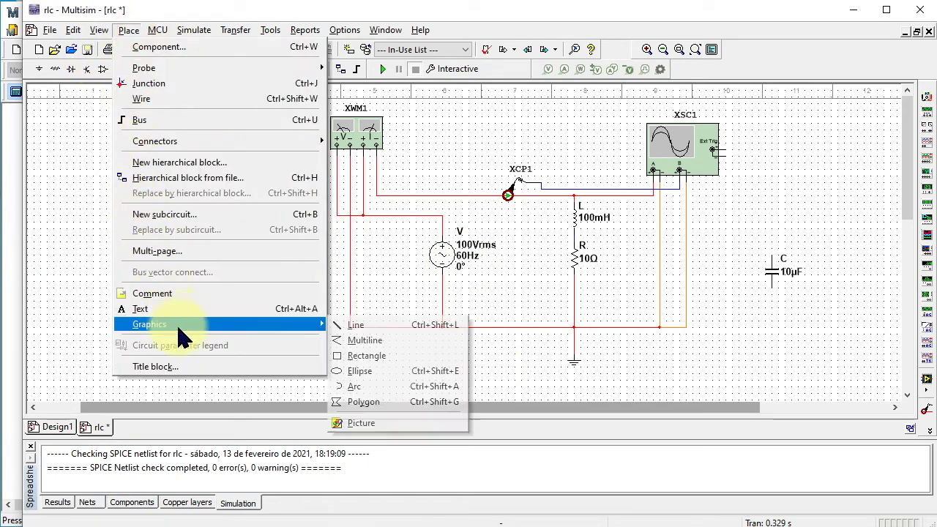
pyautogui.click(387, 425)
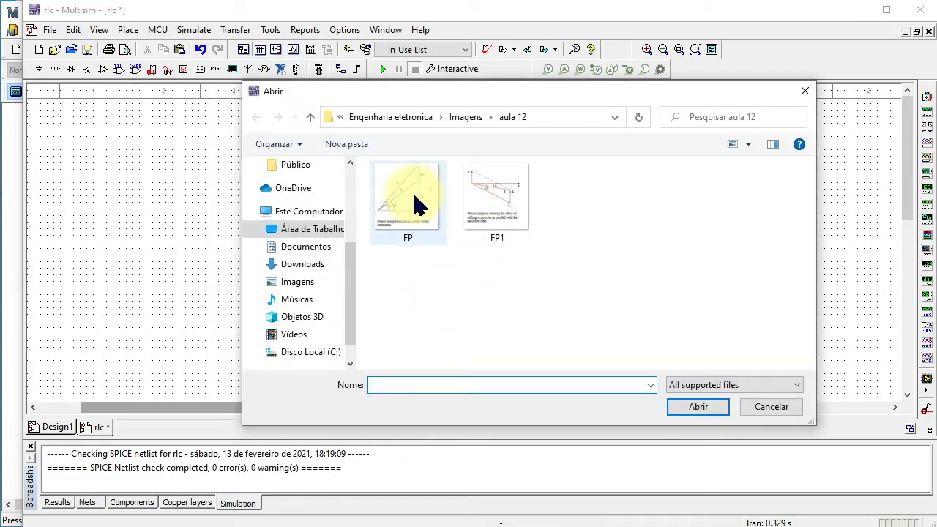
pyautogui.doubleClick(413, 203)
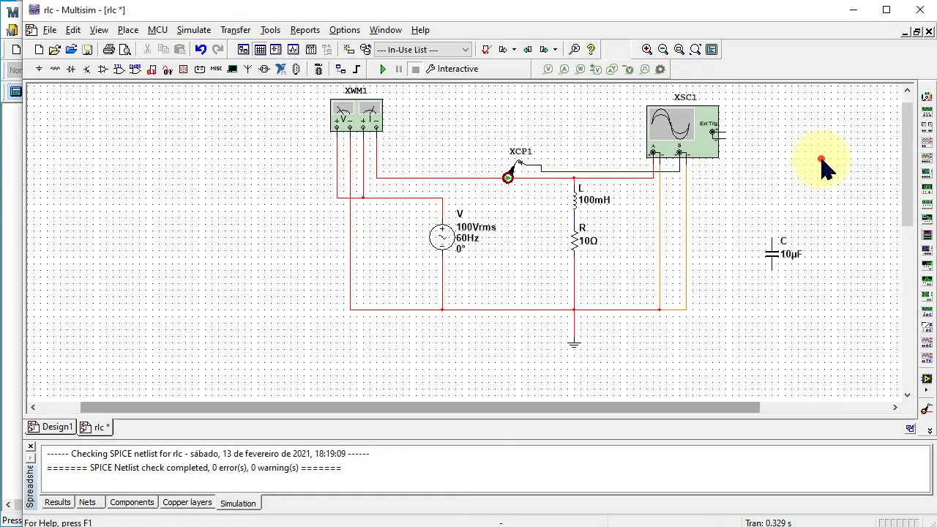
pyautogui.click(823, 167)
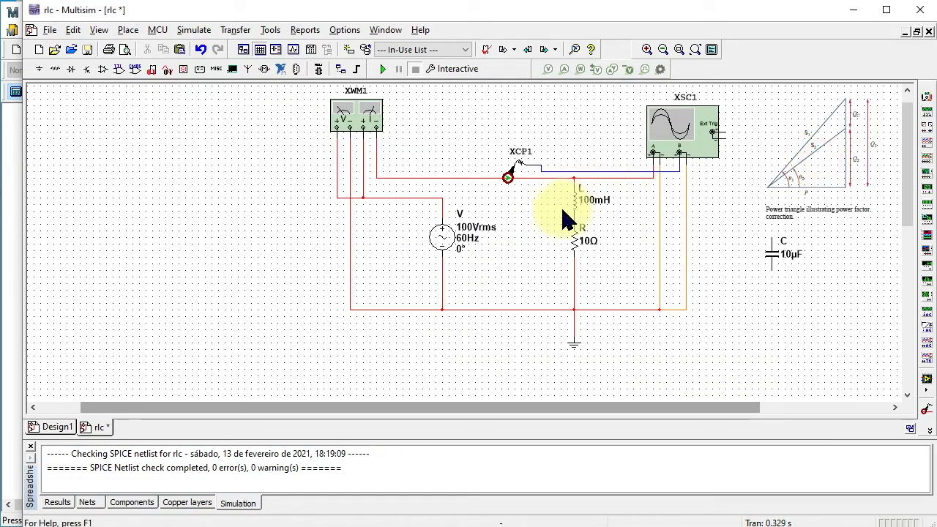
# Insert the picture FP1 from the folder aula 12 in the free area below capacitor C, and switch to Mathcad.
pyautogui.click(129, 30)
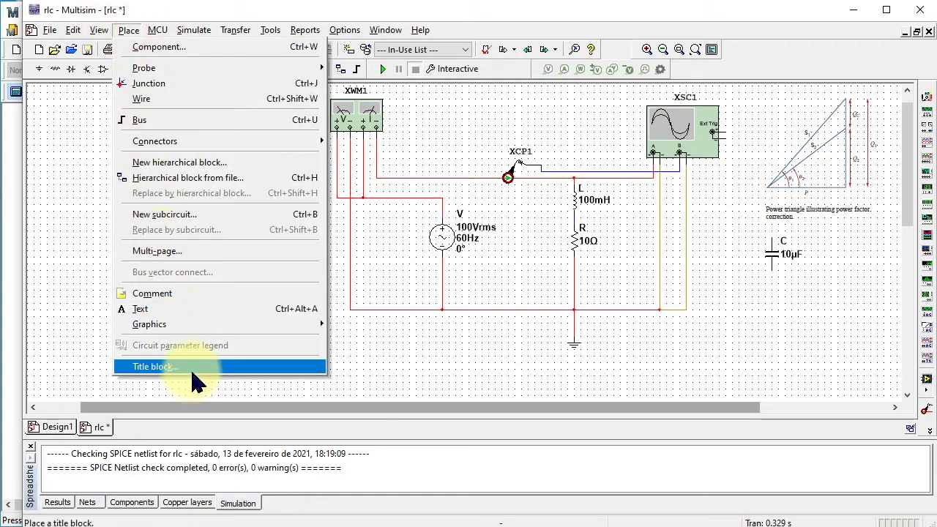
pyautogui.moveTo(210, 324)
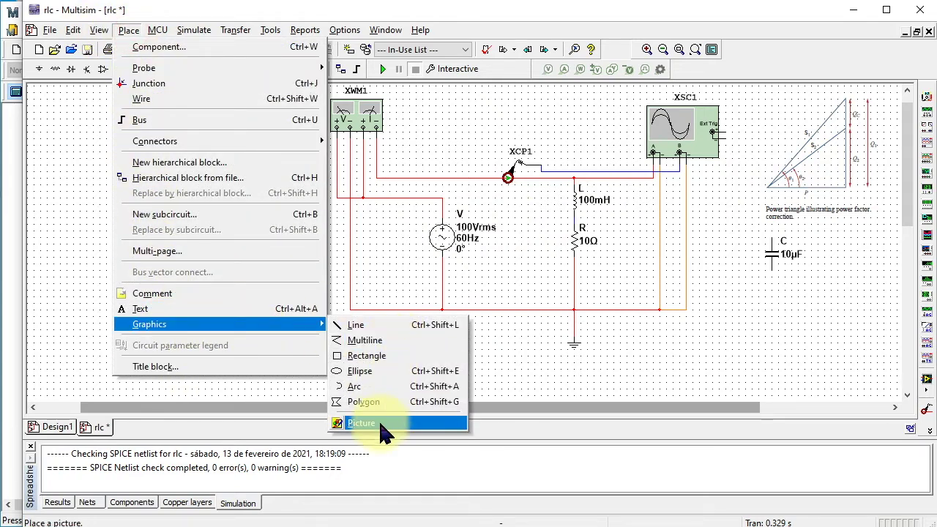
pyautogui.click(382, 423)
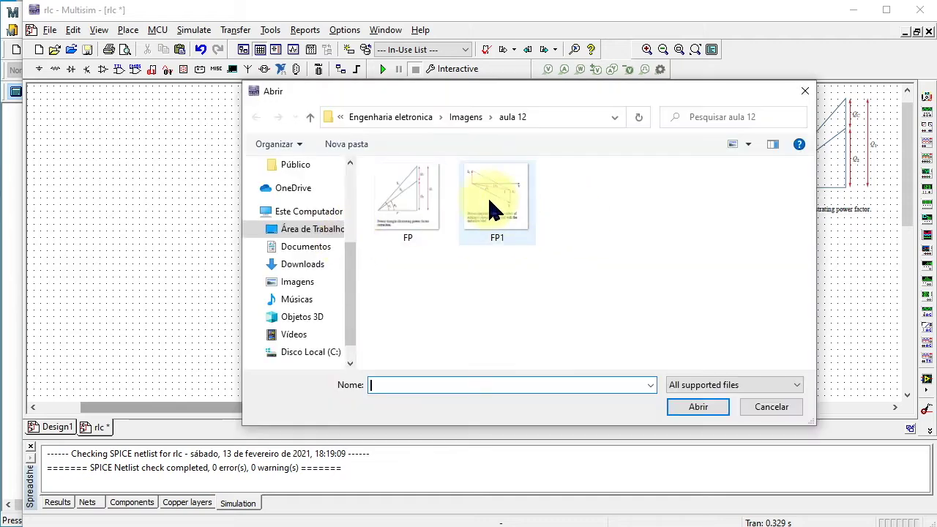
pyautogui.click(491, 199)
pyautogui.click(688, 407)
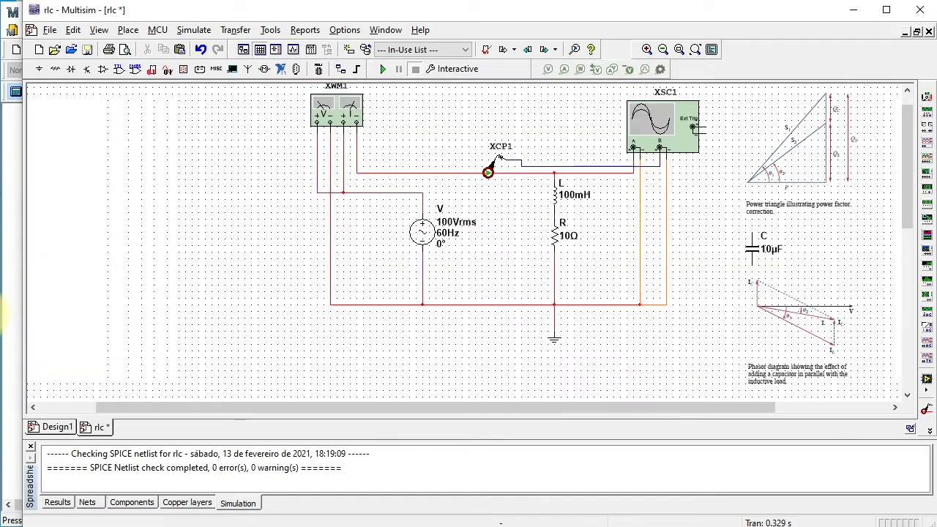
pyautogui.click(10, 315)
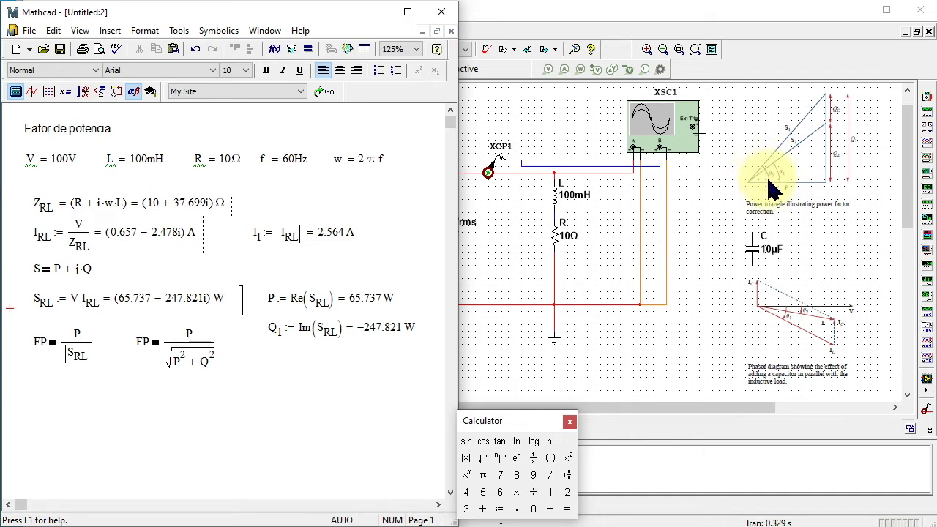
# Switch to Multisim and place a current probe on the wire between wattmeter XWM1 and current clamp XCP1.
pyautogui.click(728, 308)
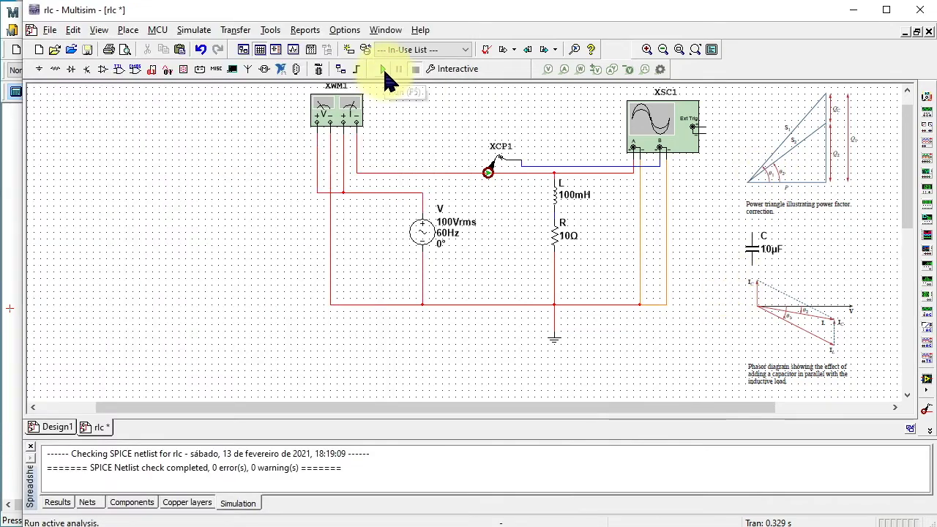
pyautogui.click(564, 69)
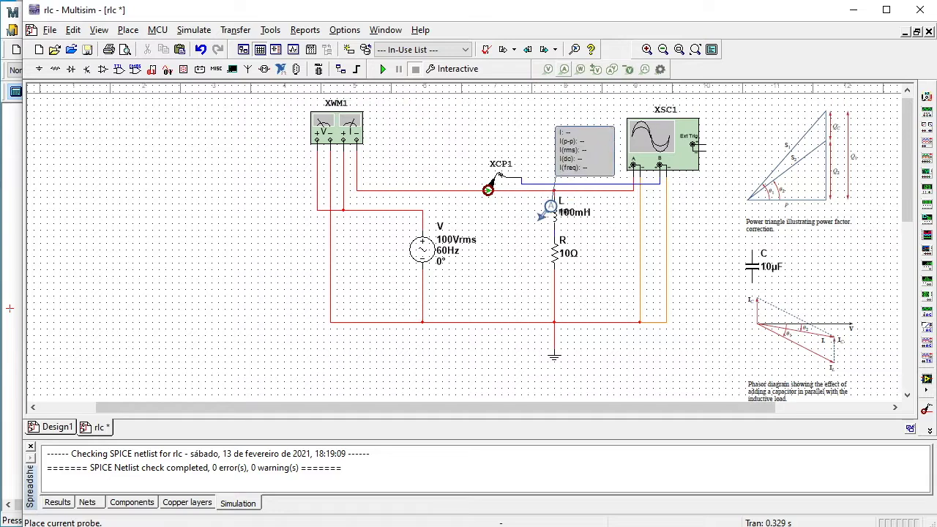
pyautogui.click(555, 301)
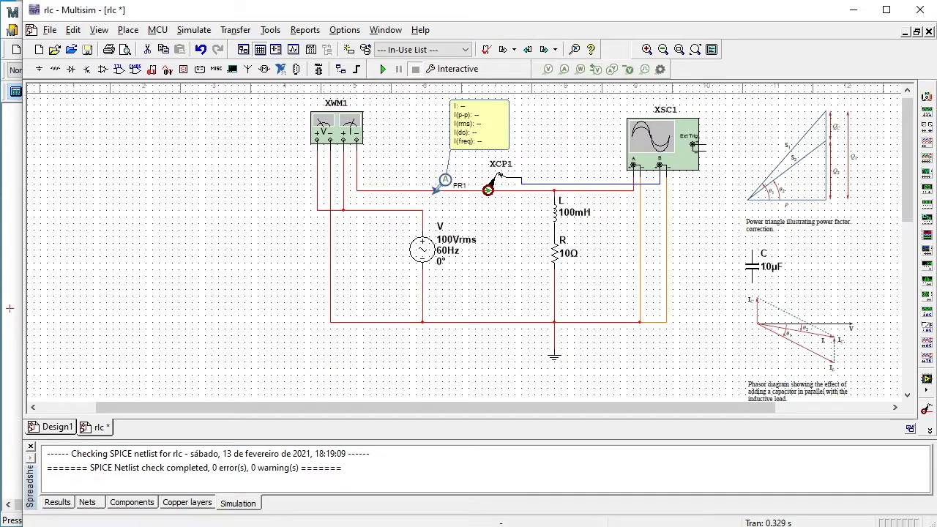
pyautogui.click(435, 191)
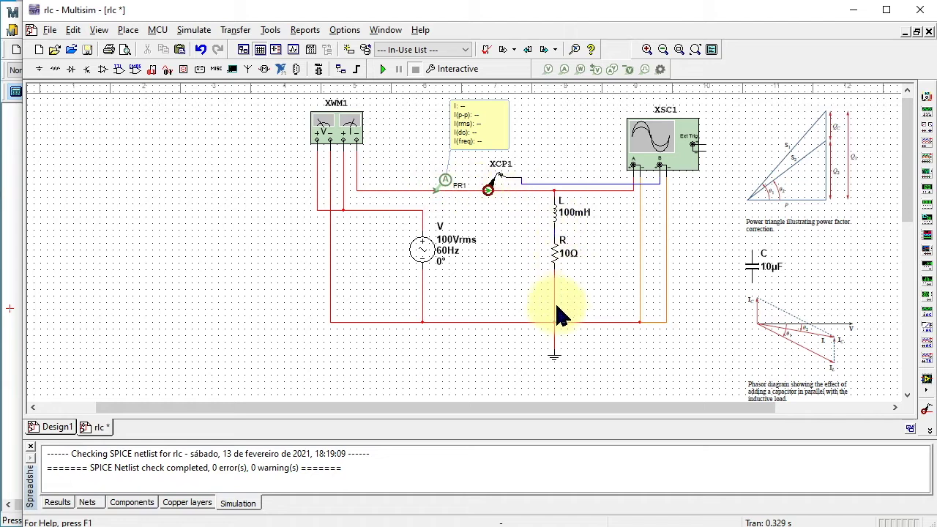
# Open wattmeter XWM1, run the simulation, and move the wattmeter display below the circuit so its readings stay visible beside Mathcad.
pyautogui.doubleClick(340, 130)
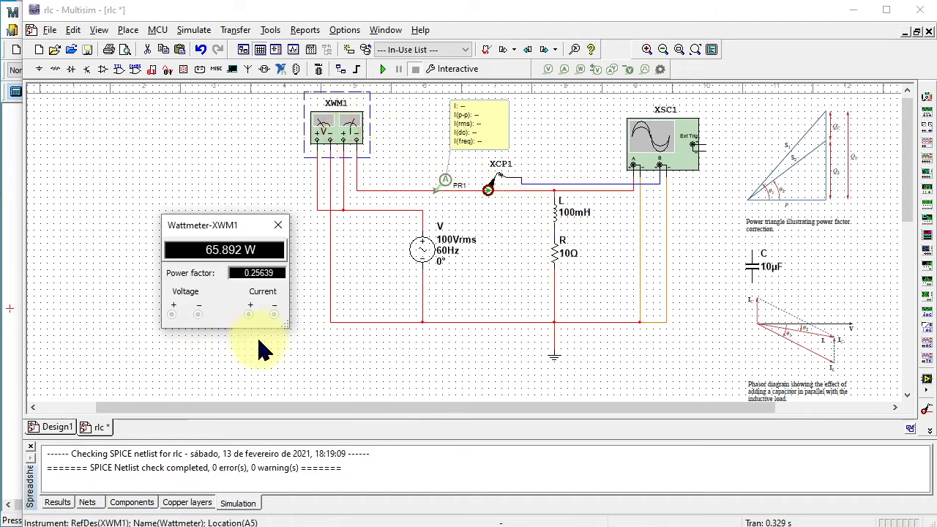
pyautogui.click(382, 70)
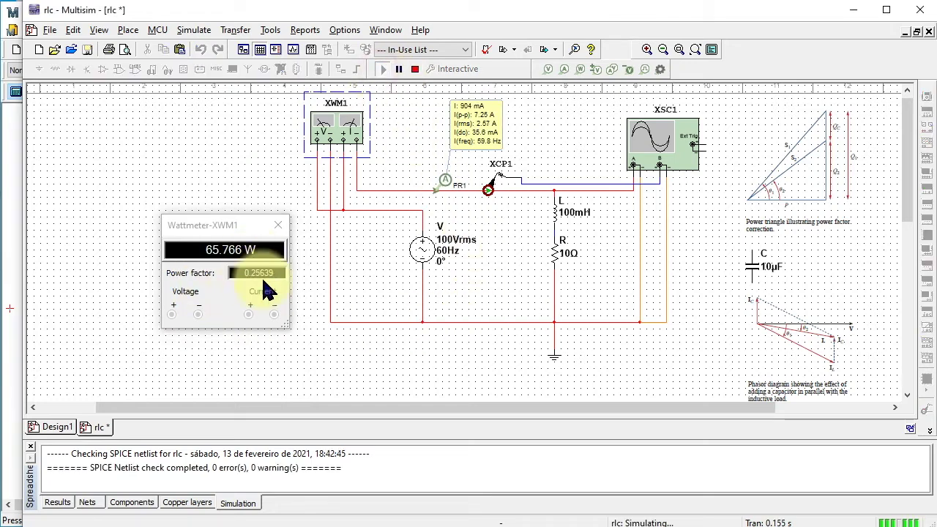
pyautogui.click(10, 301)
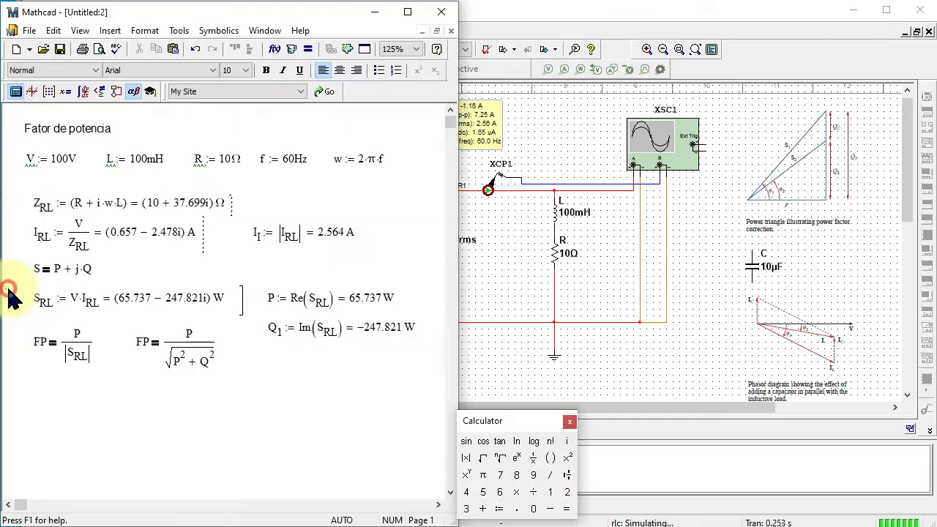
pyautogui.click(495, 286)
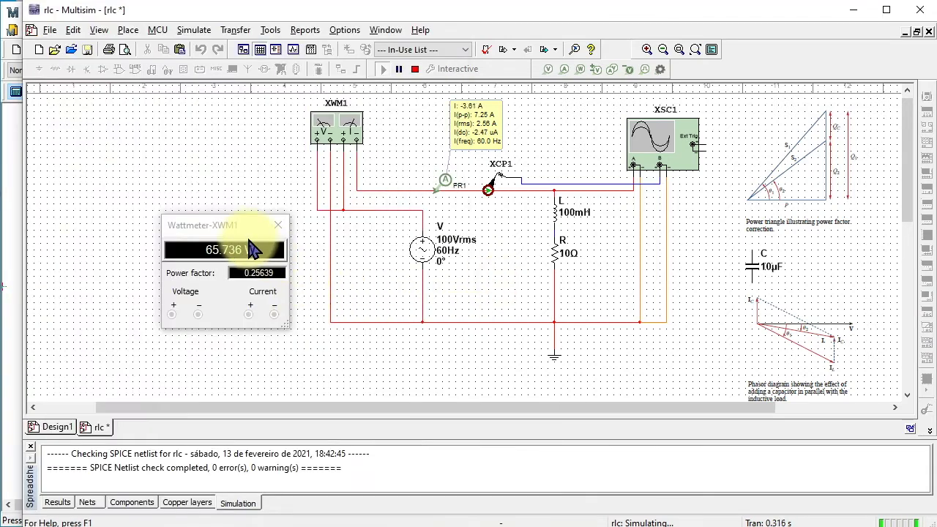
pyautogui.moveTo(246, 226); pyautogui.dragTo(516, 300)
pyautogui.hotkey('alt', 'Tab')
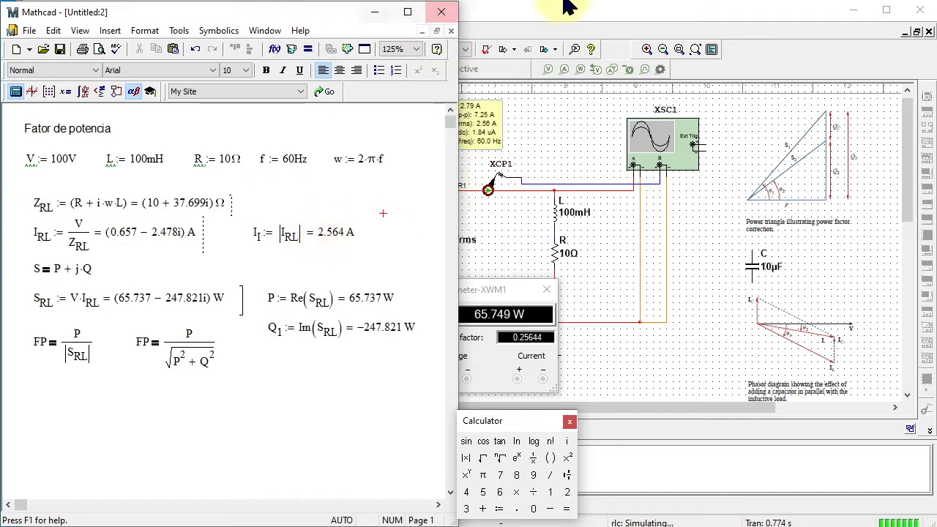
# Shift the current probe closer to XCP1 so its readings stay visible beside Mathcad, and stop the simulation.
pyautogui.moveTo(487, 135); pyautogui.dragTo(505, 136)
pyautogui.click(556, 130)
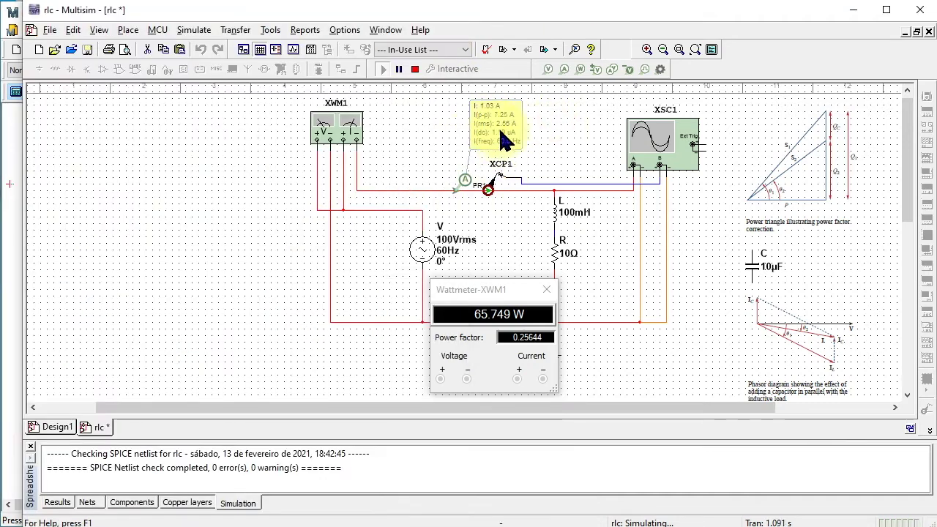
pyautogui.hotkey('alt', 'Tab')
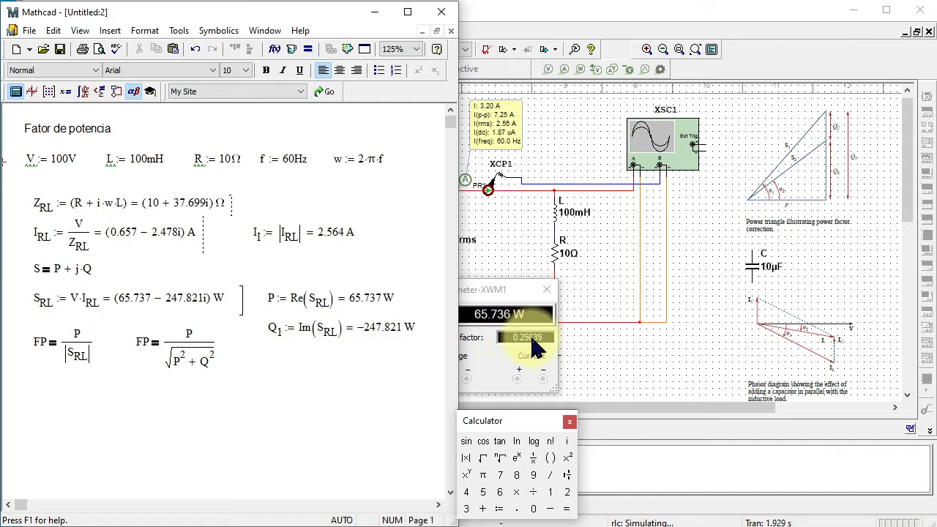
pyautogui.click(597, 123)
pyautogui.hotkey('alt', 'Tab')
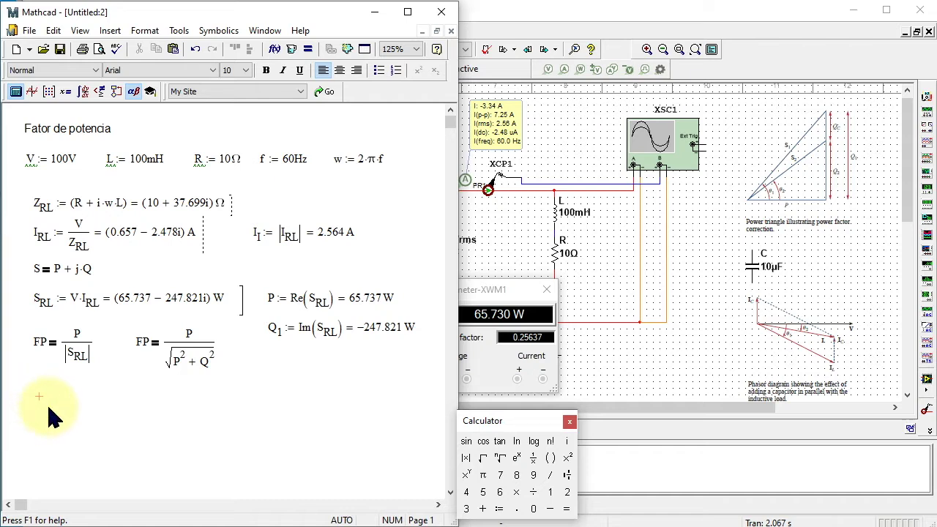
# Define FP_I in Mathcad as P divided by the absolute value of S_RL below the FP relations, and evaluate it.
pyautogui.write('FP_I')
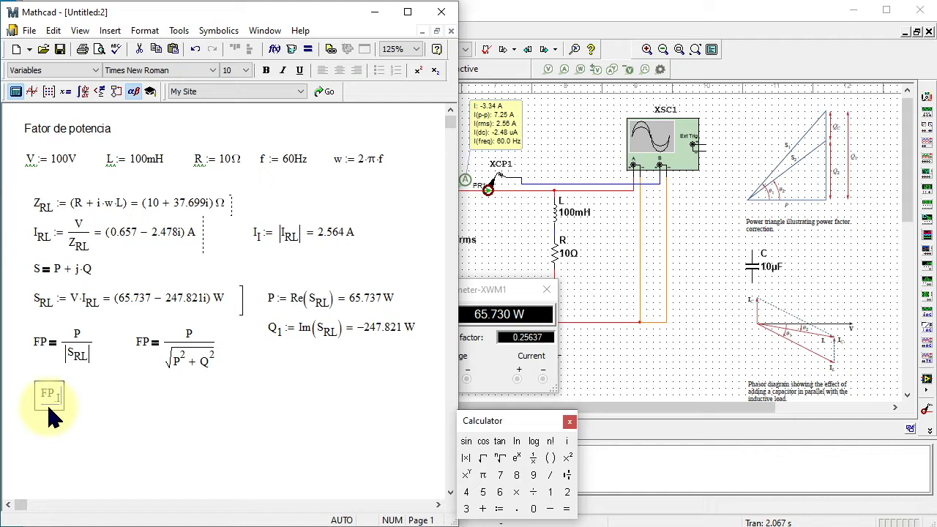
pyautogui.write('P.I := ')
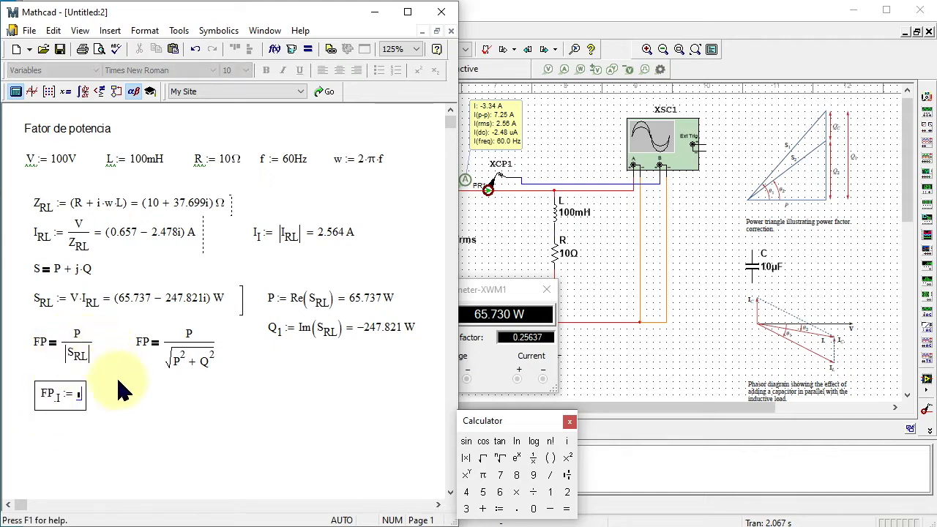
pyautogui.write('P/')
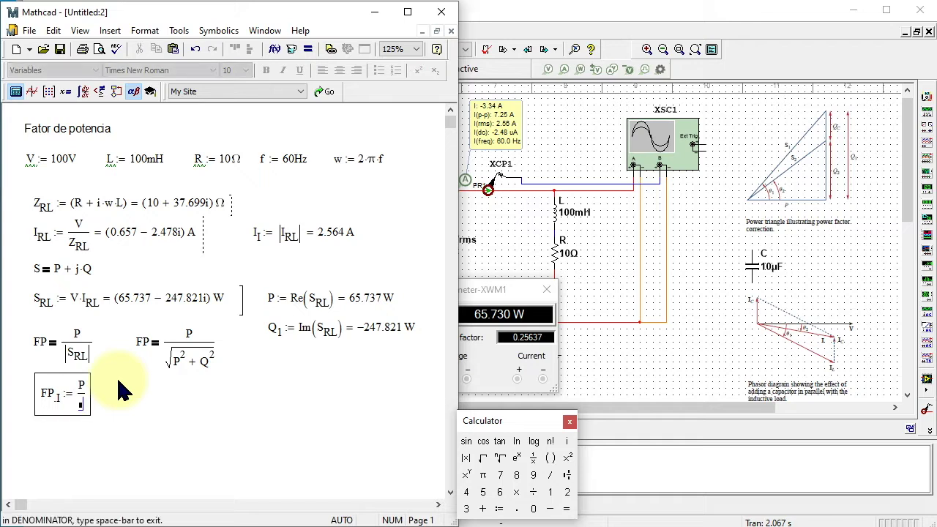
pyautogui.click(79, 357)
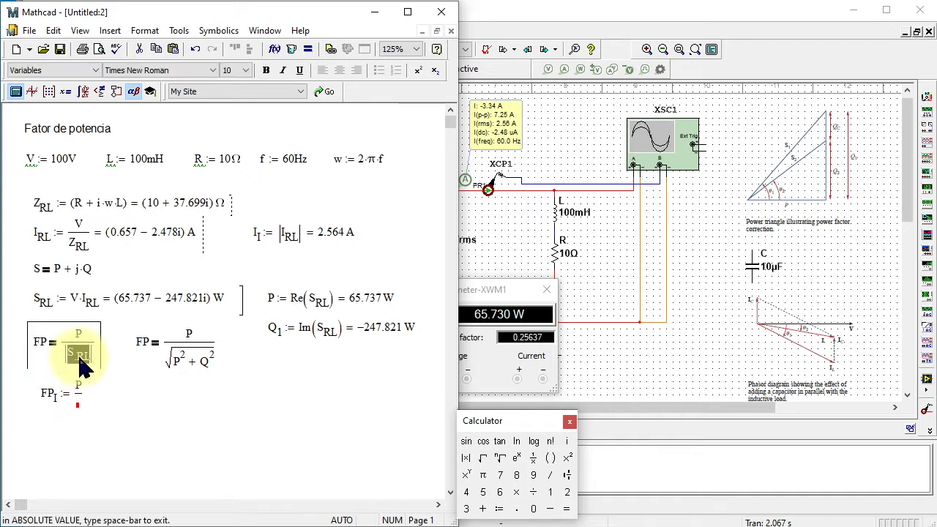
pyautogui.click(80, 404)
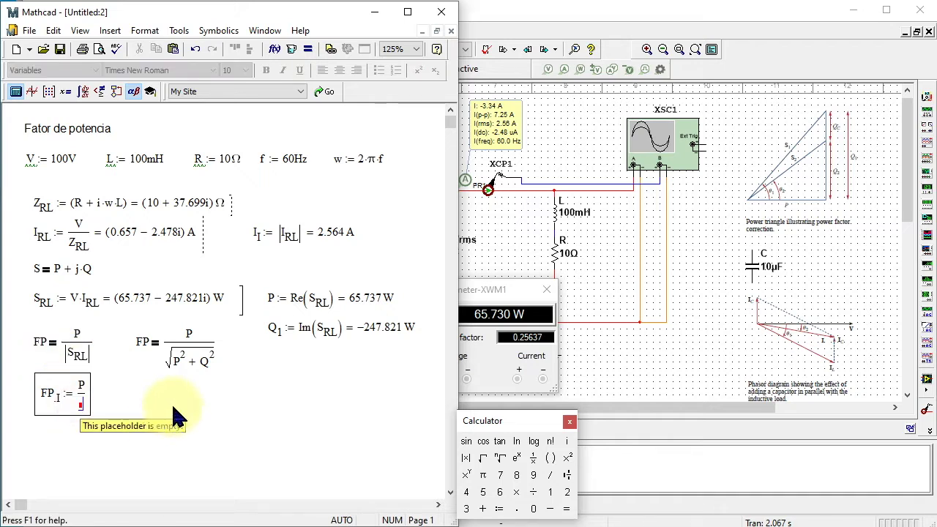
pyautogui.write('SRL')
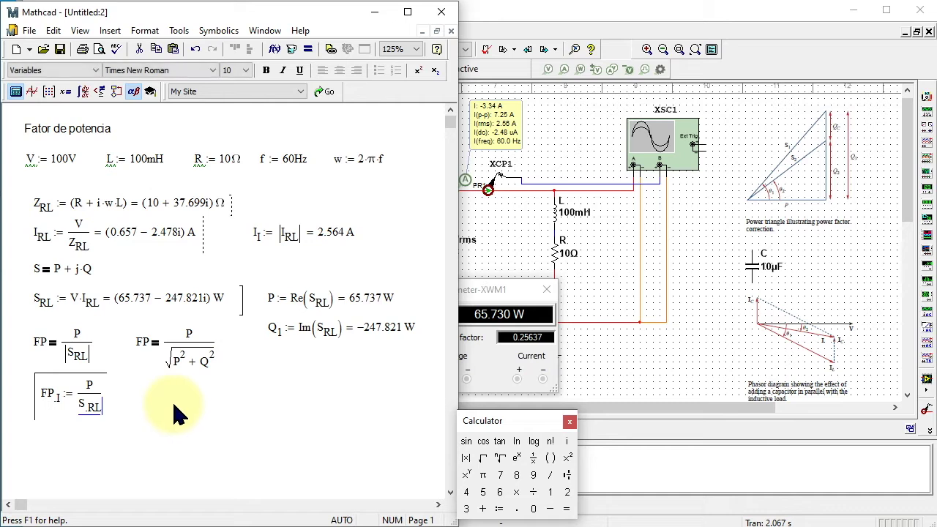
pyautogui.click(466, 459)
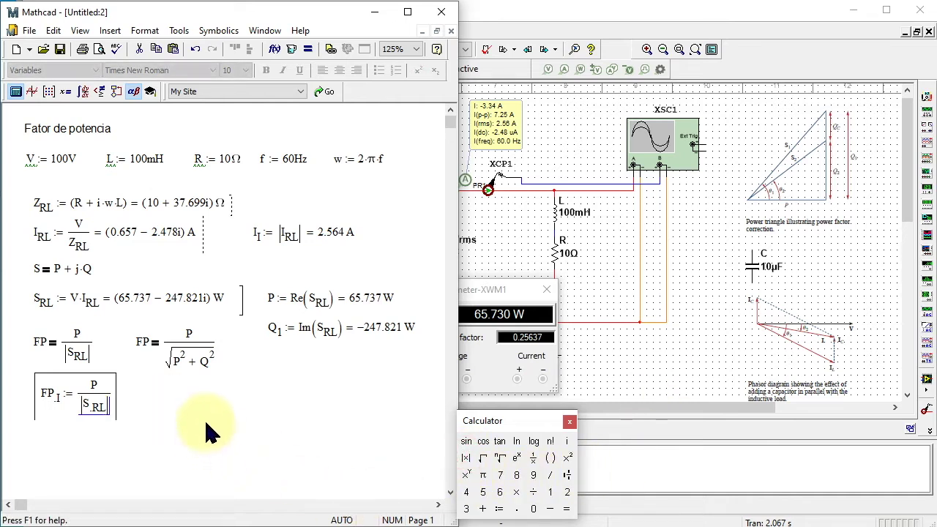
pyautogui.write('= 0.256')
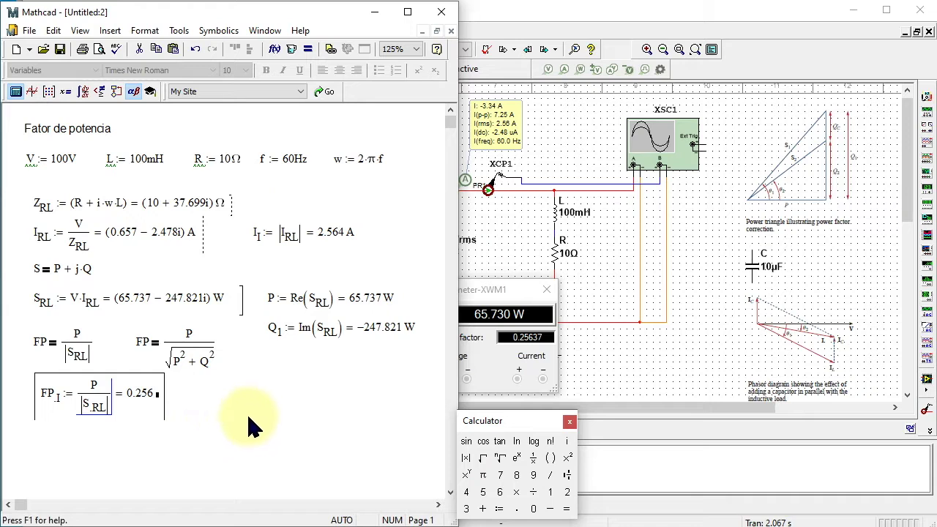
pyautogui.click(244, 410)
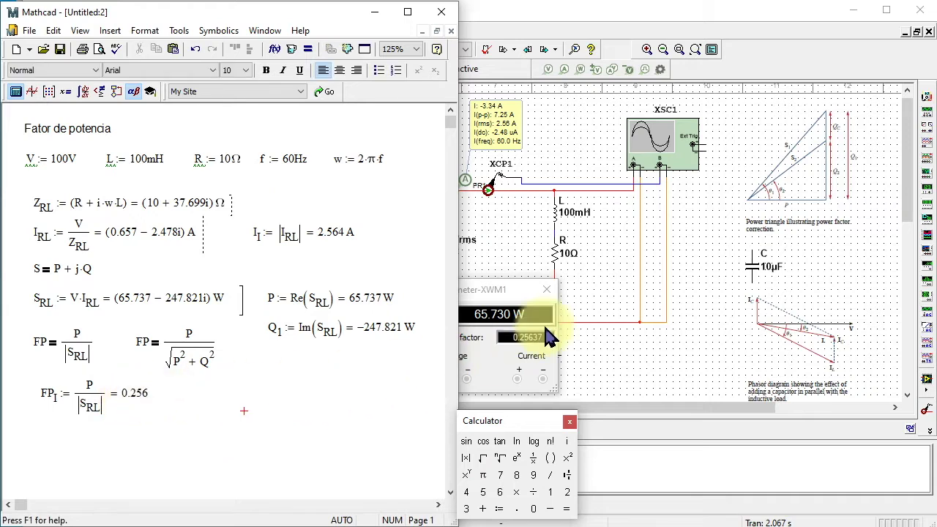
# Define θ_I as acos(FP_I) beside the FP_I equation and evaluate it in degrees by multiplying by 1/deg.
pyautogui.click(245, 397)
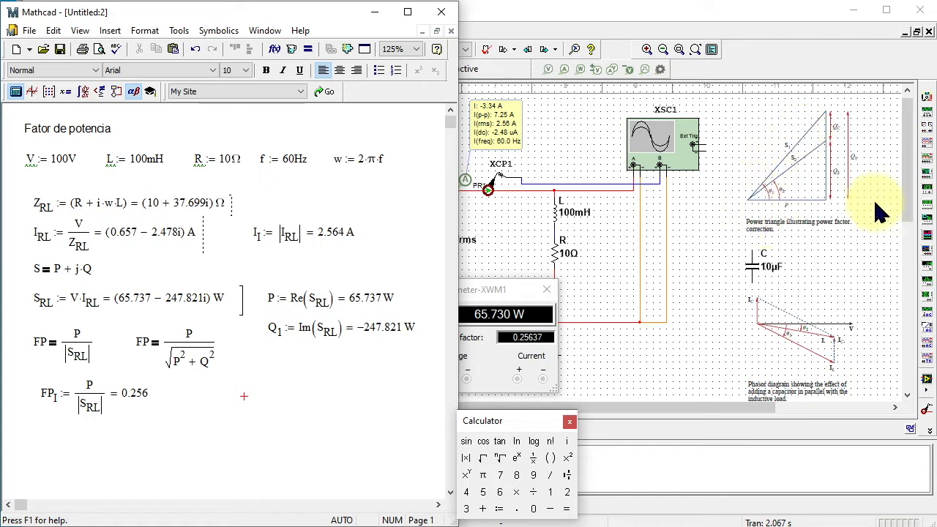
pyautogui.click(245, 397)
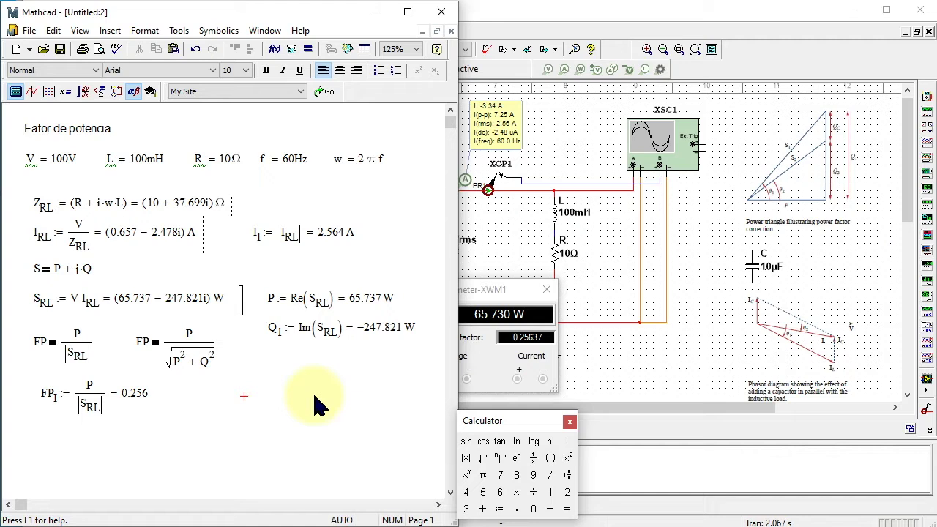
pyautogui.write('q')
pyautogui.hotkey('ctrl', 'g')
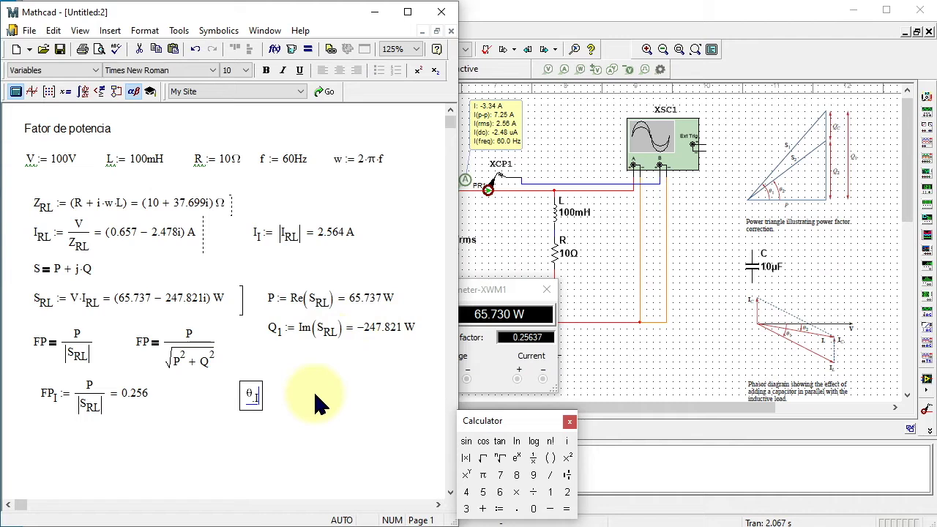
pyautogui.write('.I := ')
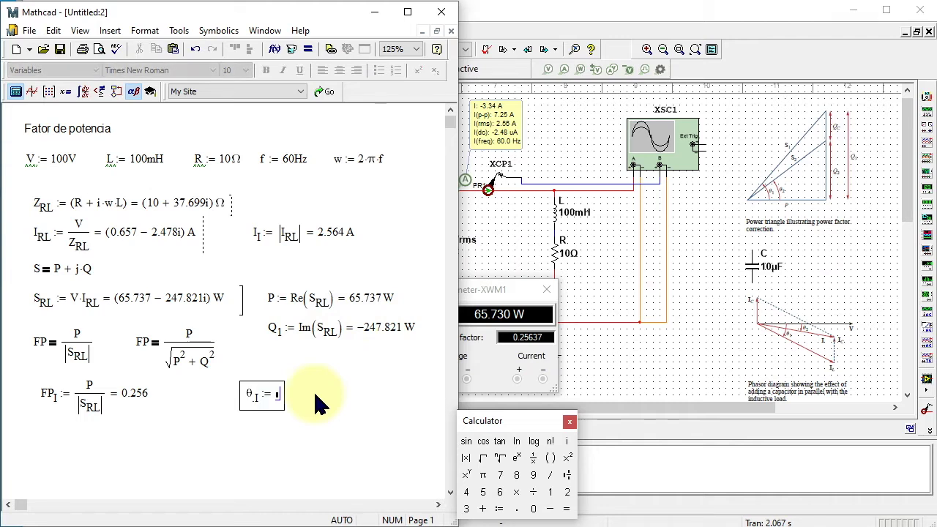
pyautogui.write('aco')
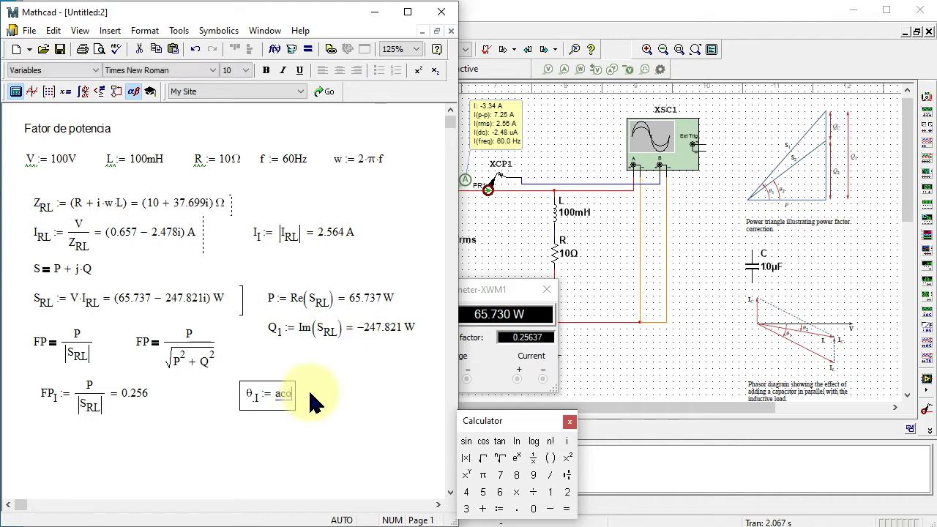
pyautogui.write('s(')
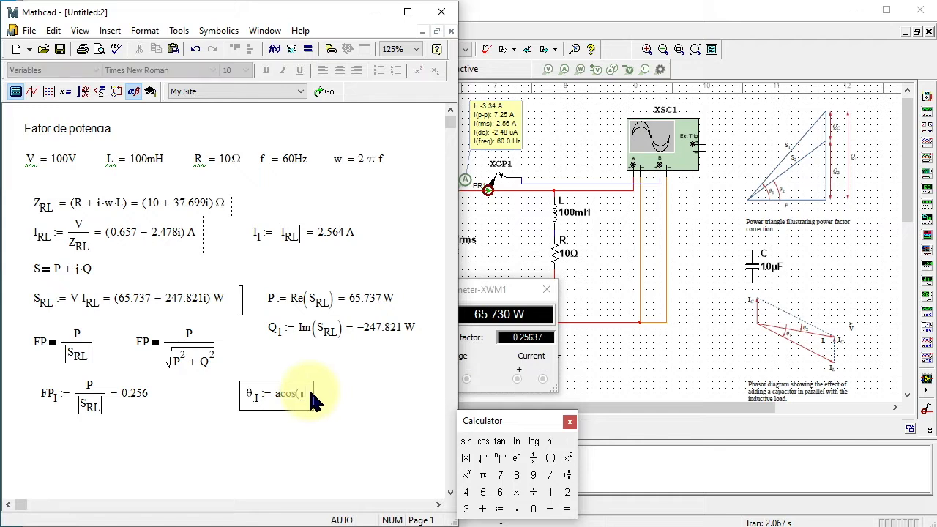
pyautogui.click(58, 404)
pyautogui.moveTo(60, 405); pyautogui.dragTo(326, 403)
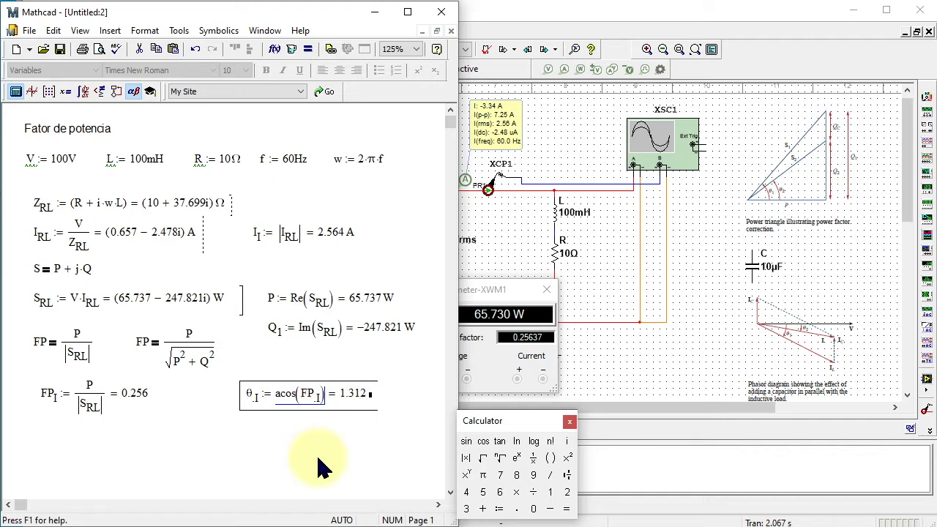
pyautogui.write('*1/deg')
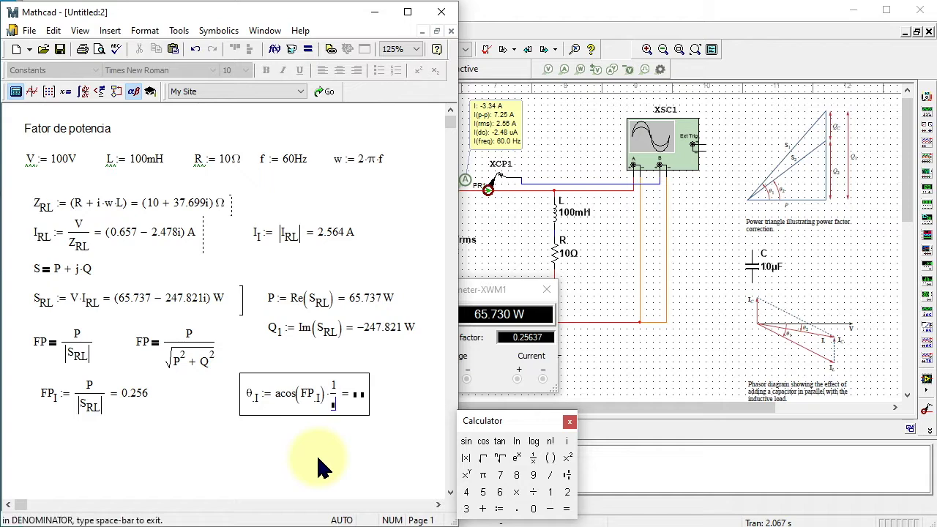
pyautogui.click(318, 456)
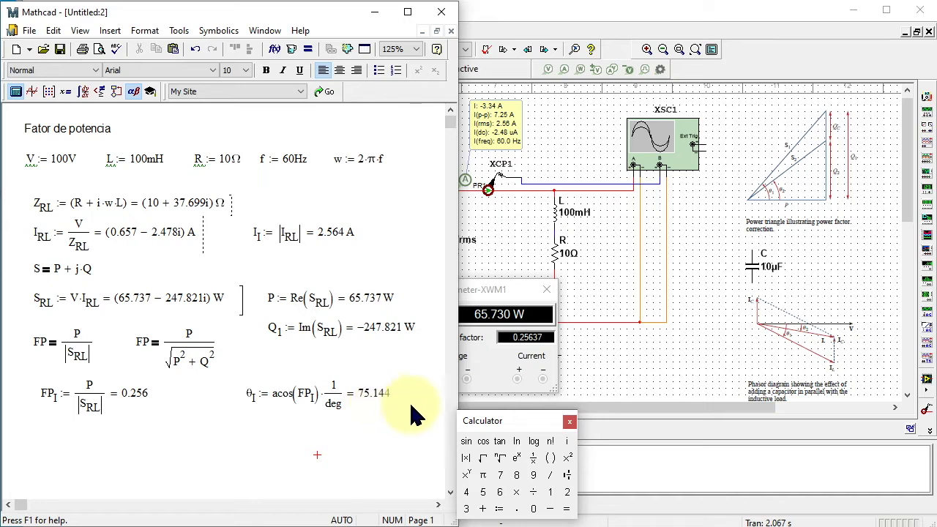
# Open oscilloscope XSC1 in Multisim, compare the voltage and current phase by placing cursors near their rising zero crossings, and close it.
pyautogui.doubleClick(659, 144)
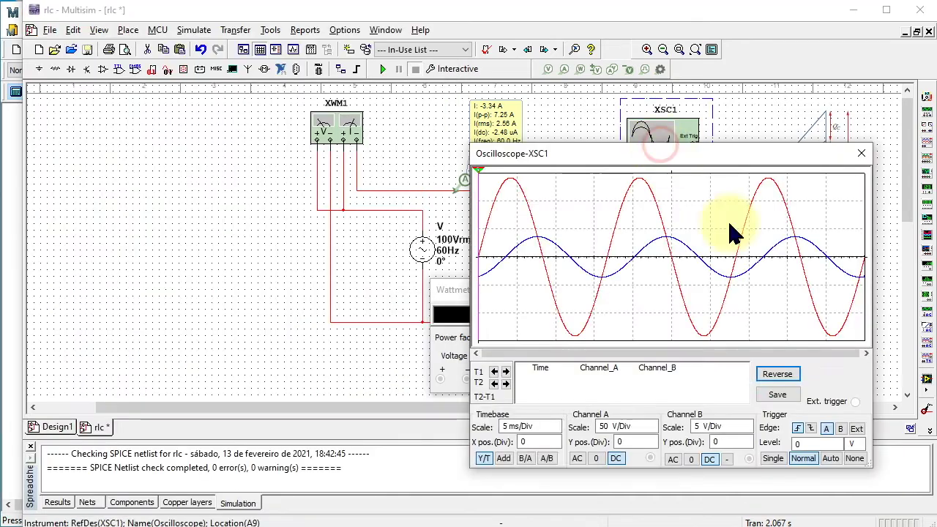
pyautogui.hotkey('alt', 'Tab')
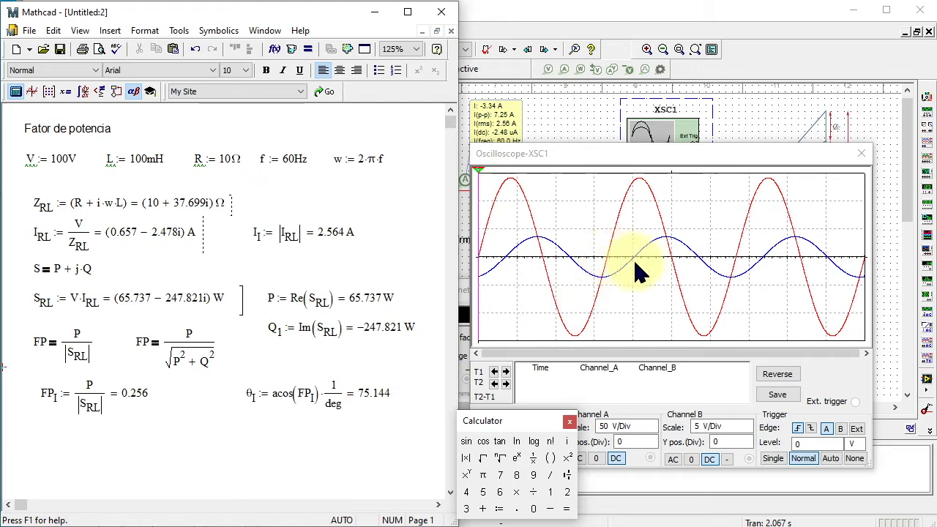
pyautogui.moveTo(477, 173); pyautogui.dragTo(636, 188)
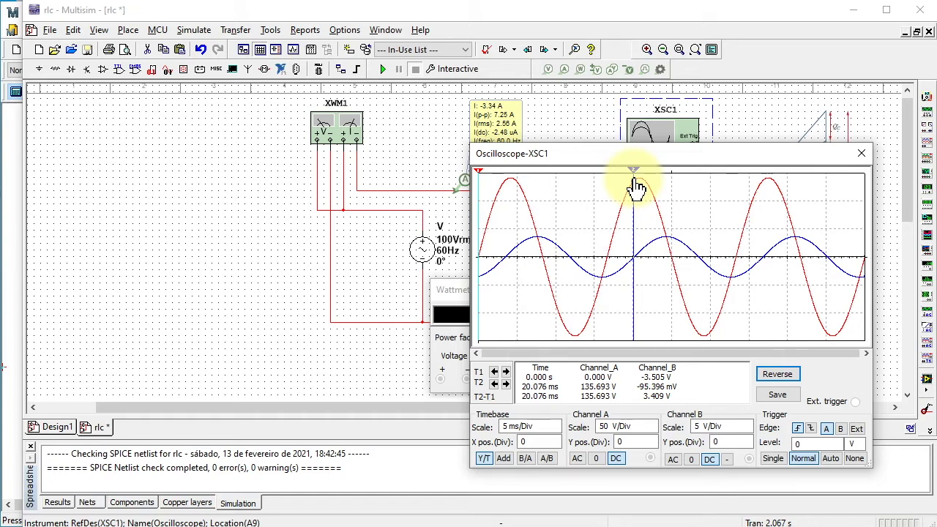
pyautogui.moveTo(479, 174); pyautogui.dragTo(611, 205)
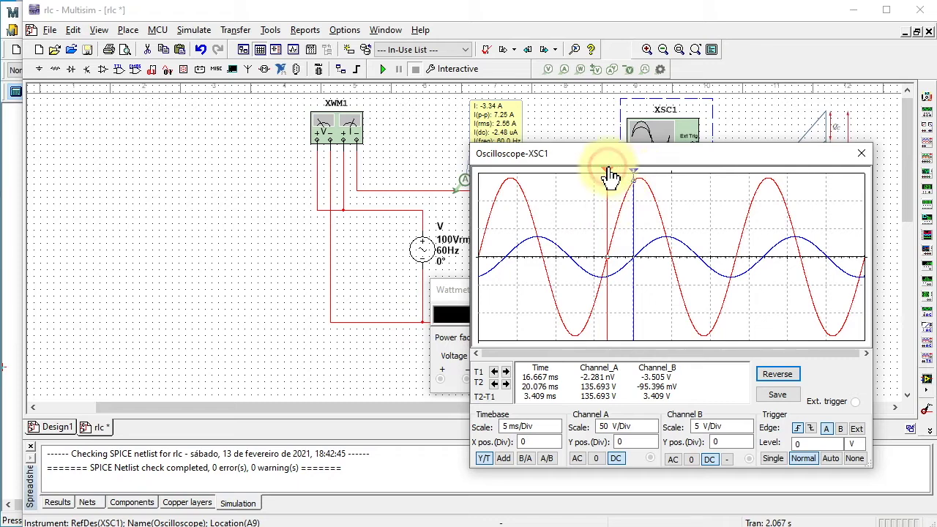
pyautogui.moveTo(607, 171); pyautogui.dragTo(606, 260)
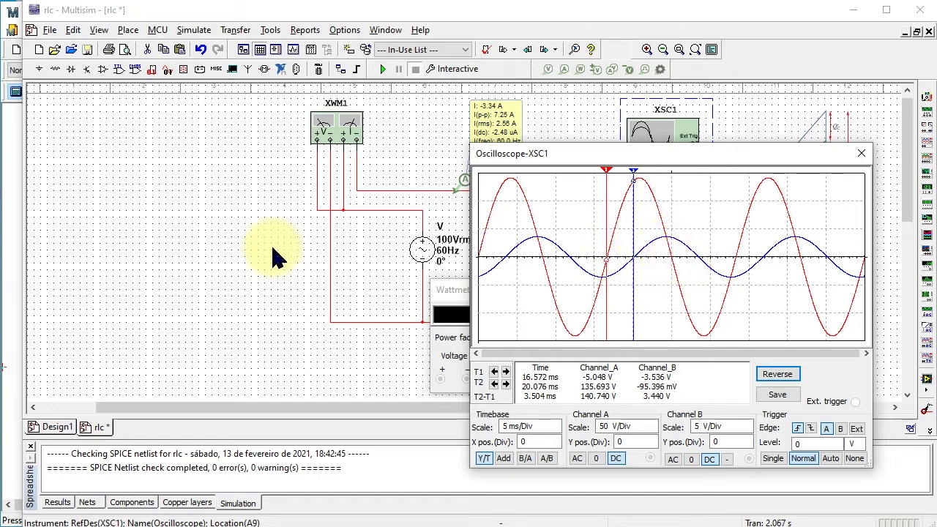
pyautogui.click(861, 153)
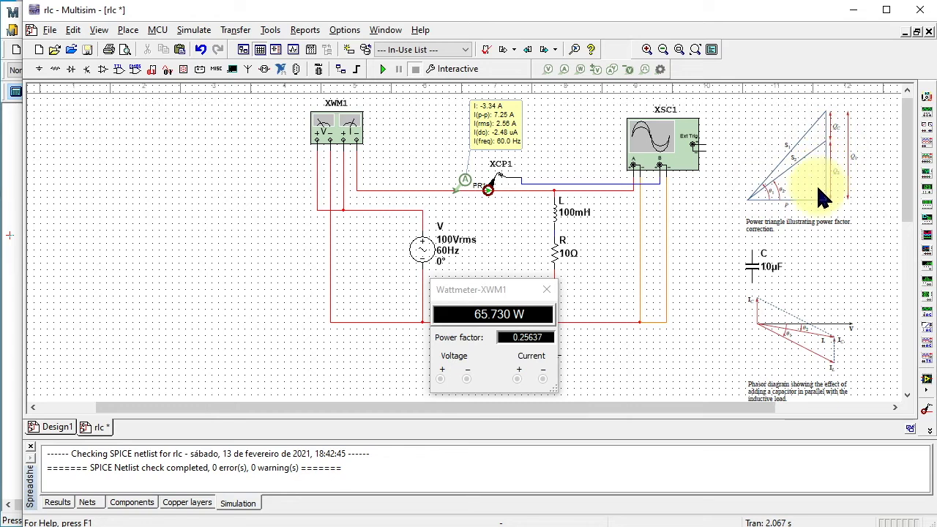
# Move the 10 µF capacitor C between the RL branch and the oscilloscope wires, and wire its lower terminal to the circuit's return line.
pyautogui.moveTo(759, 276); pyautogui.dragTo(605, 280)
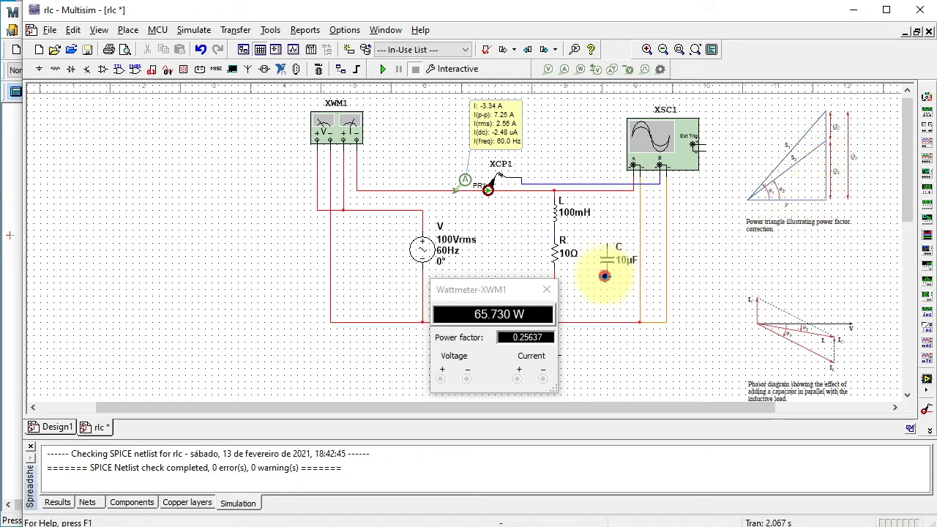
pyautogui.click(605, 276)
pyautogui.click(608, 323)
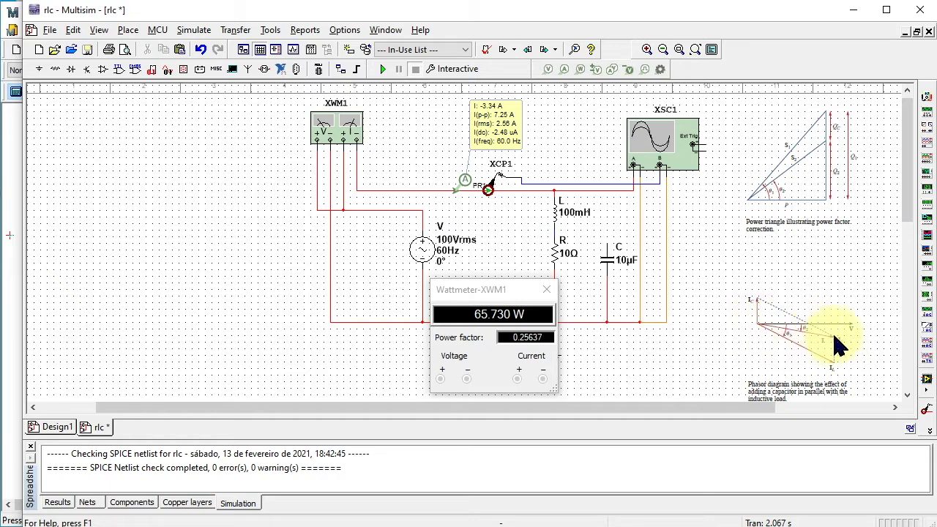
# Switch to Mathcad and define the target power factor FP_F as 0.9 below the FP_I equation.
pyautogui.hotkey('alt', 'Tab')
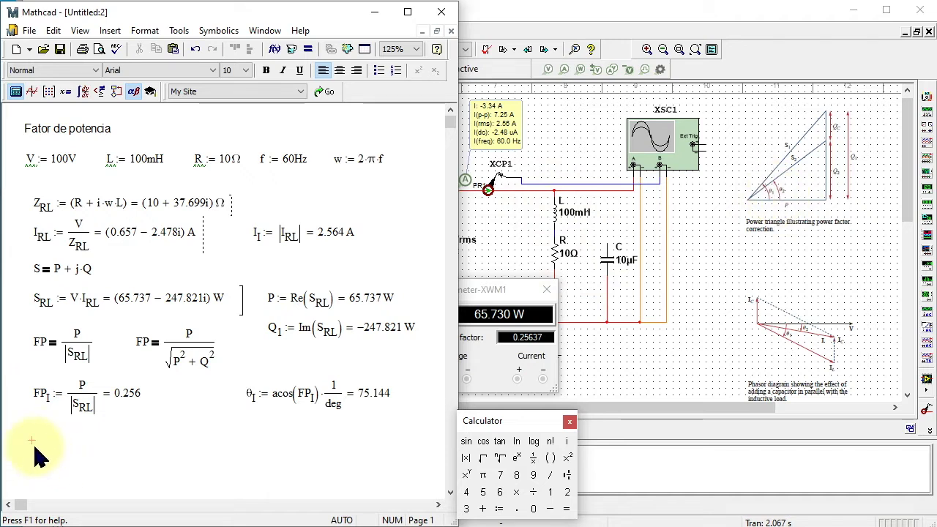
pyautogui.write('FP_F := 0.9')
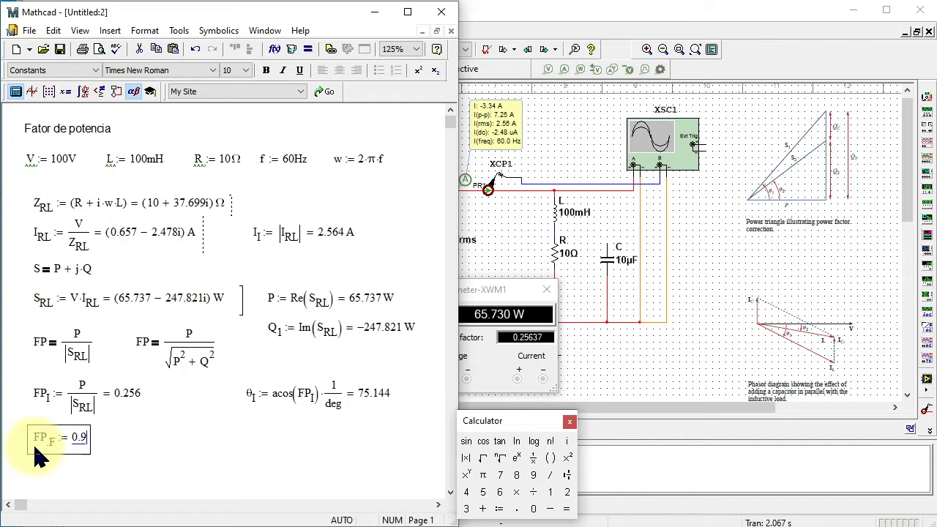
pyautogui.click(158, 462)
pyautogui.scroll(-4, 162, 479)
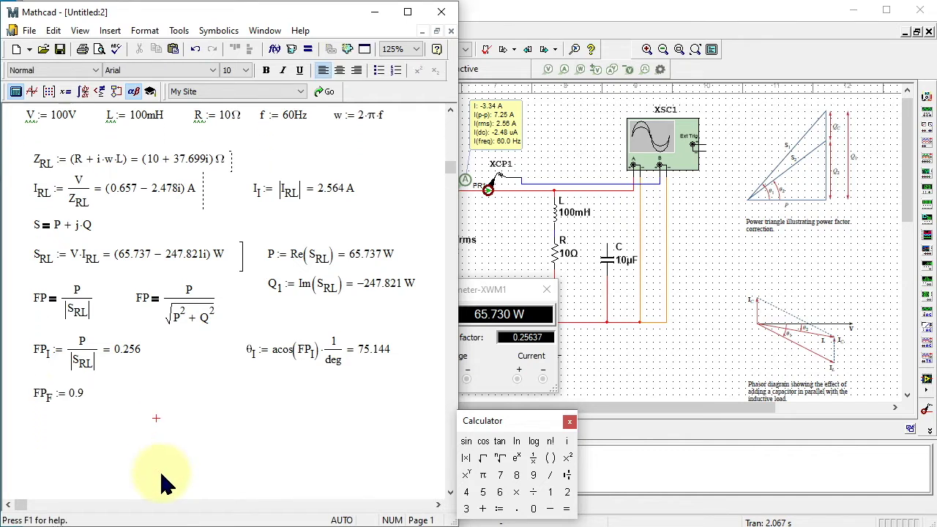
pyautogui.scroll(-1, 164, 481)
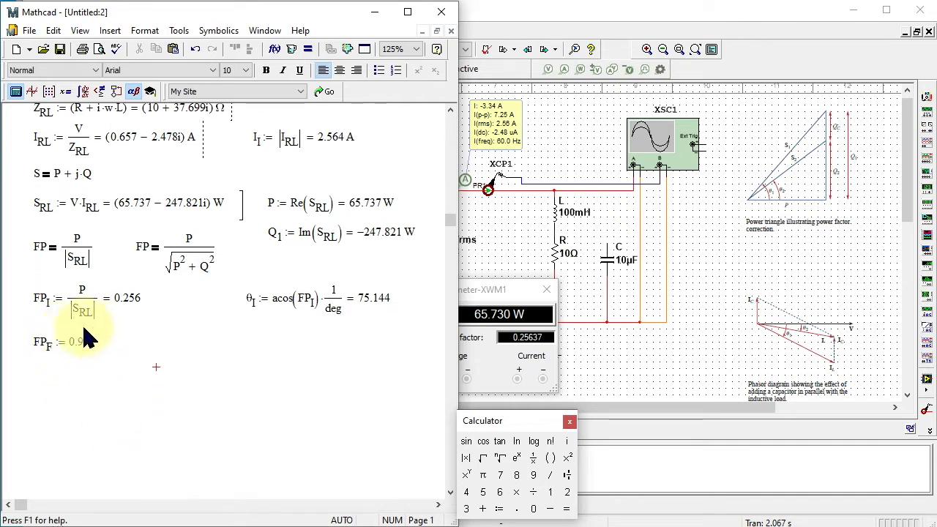
# Copy the relation FP = P/√(P²+Q²) and place the copy below the FP_F definition, leaving some space between them.
pyautogui.click(32, 374)
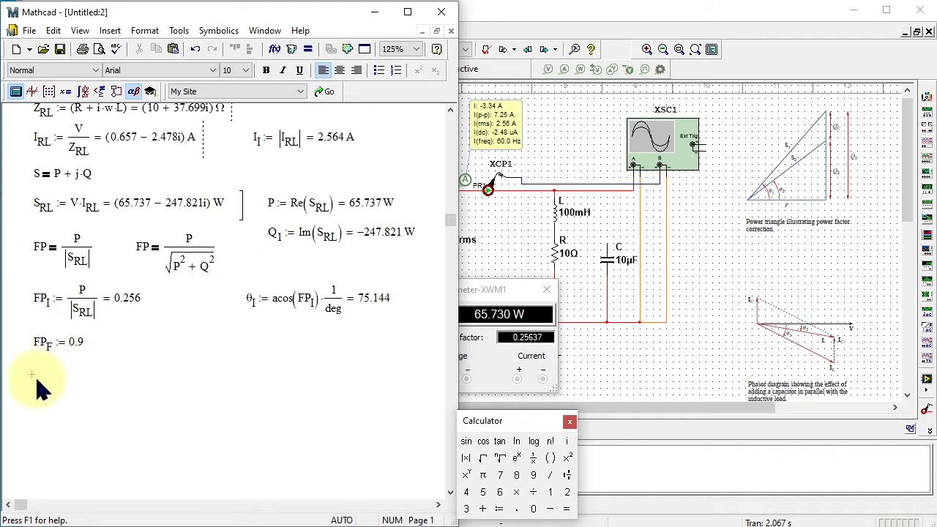
pyautogui.moveTo(122, 229); pyautogui.dragTo(152, 249)
pyautogui.rightClick(196, 262)
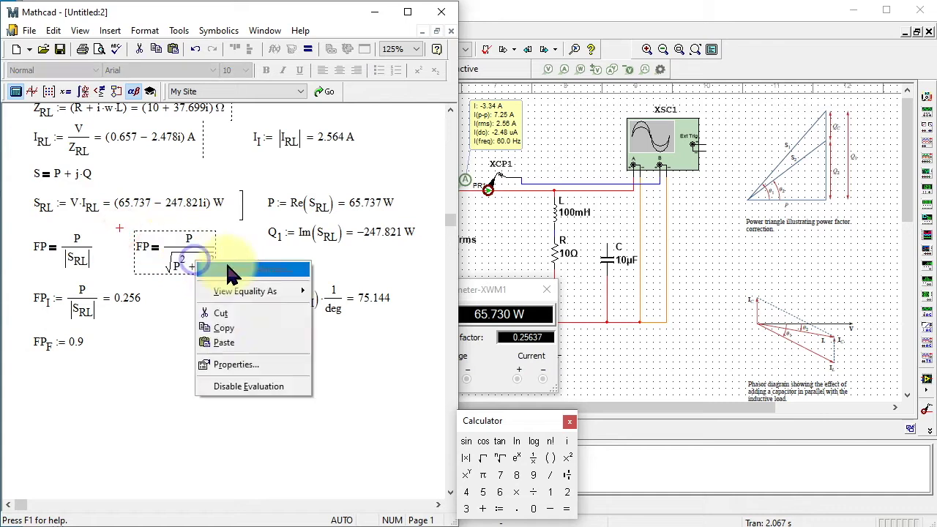
pyautogui.click(232, 334)
pyautogui.hotkey('ctrl', 'v')
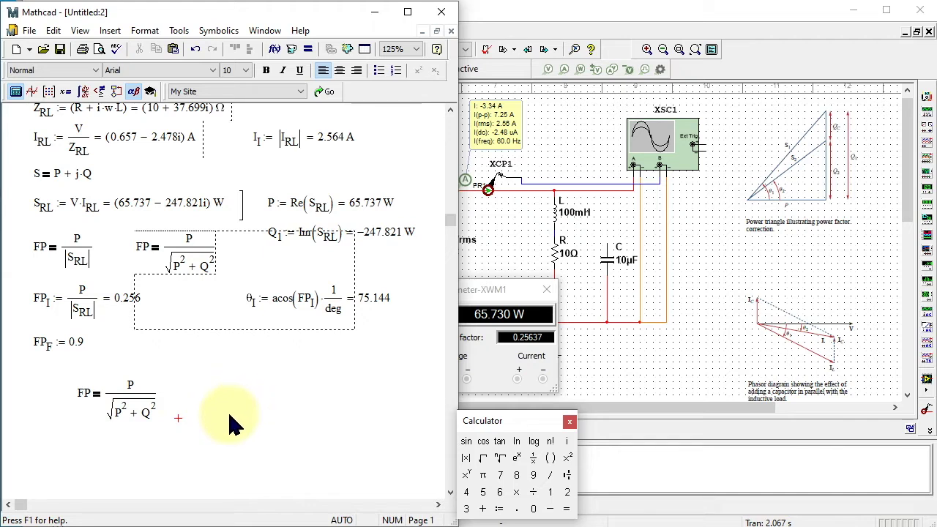
pyautogui.moveTo(178, 389); pyautogui.dragTo(146, 429)
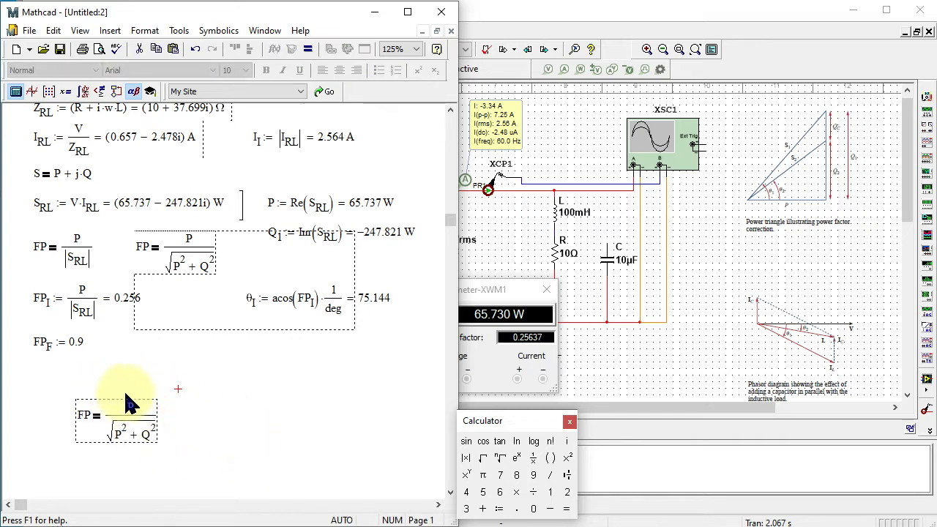
pyautogui.click(185, 411)
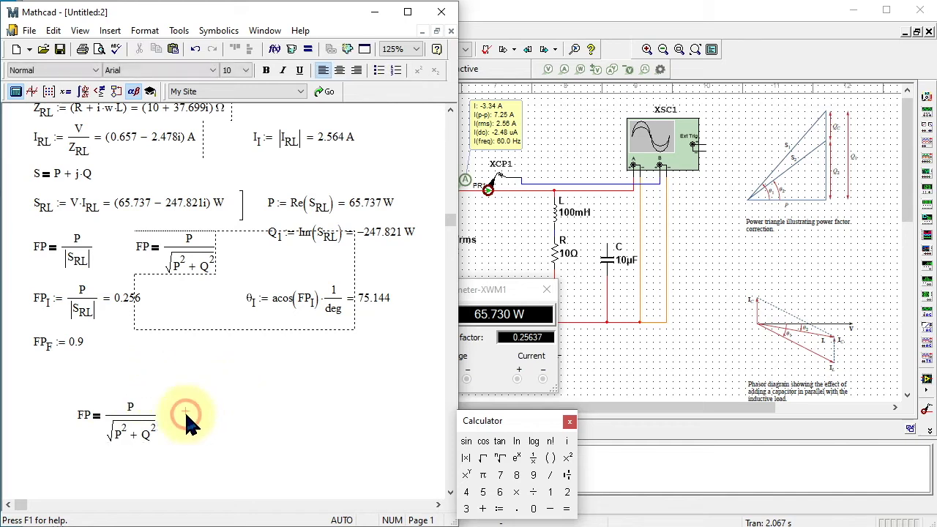
# Insert the solving function Find and place it below the copied FP relation.
pyautogui.click(275, 50)
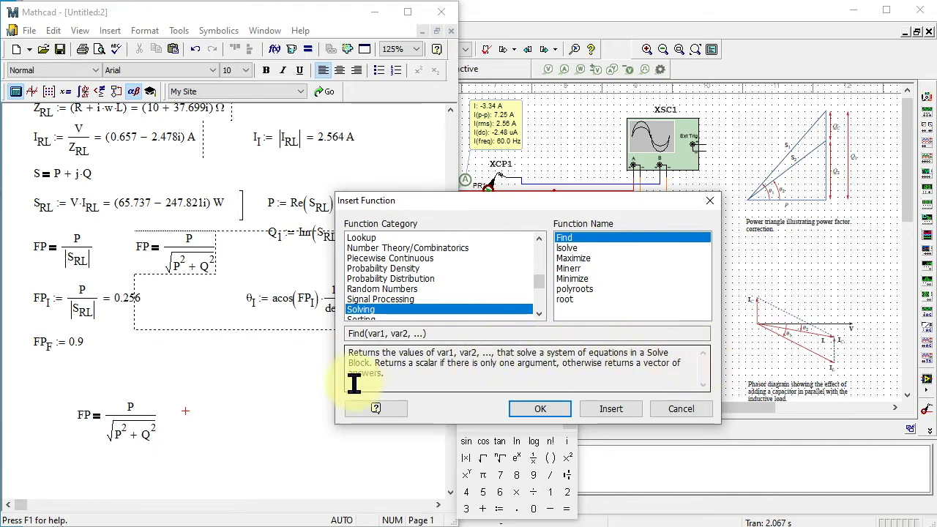
pyautogui.click(546, 412)
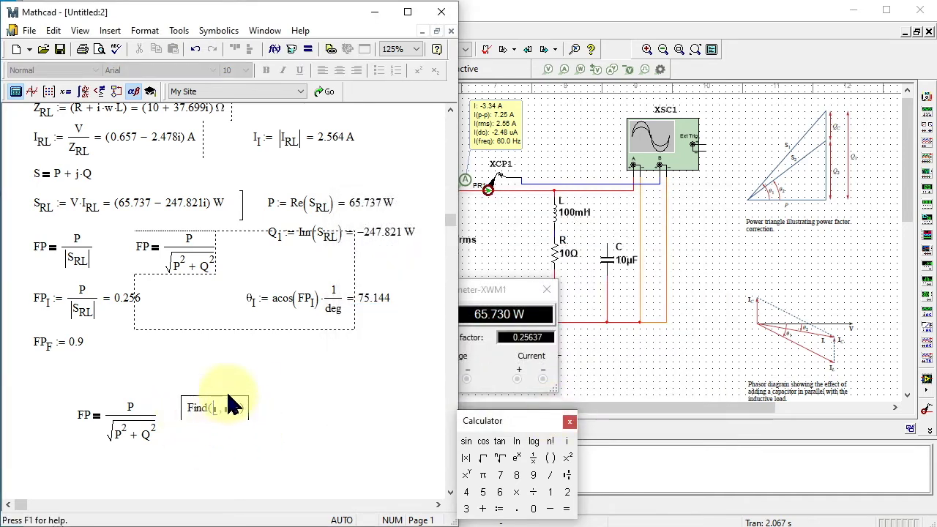
pyautogui.moveTo(233, 408); pyautogui.dragTo(101, 468)
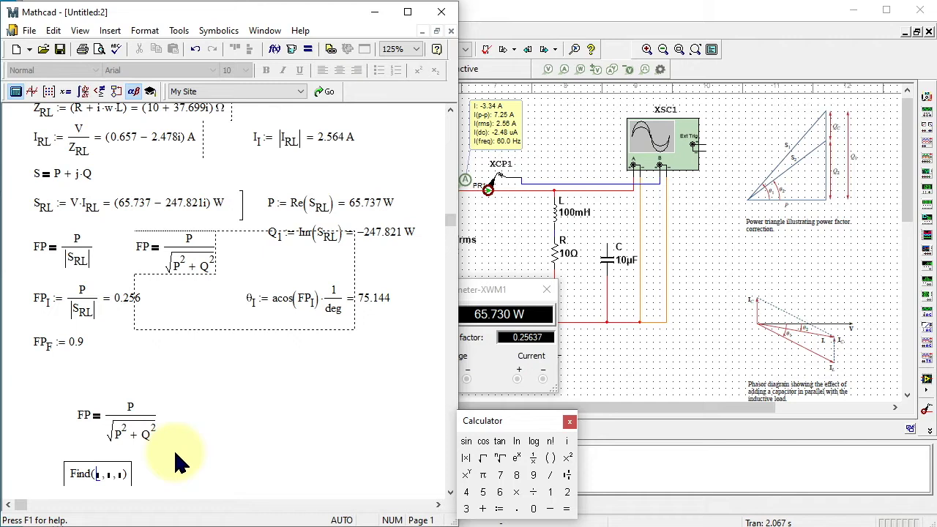
# Make room above the copied FP relation, enter the keyword Given there, and move the relation closer beneath it.
pyautogui.click(42, 393)
pyautogui.hotkey('ctrl', 'F9')
pyautogui.hotkey('ctrl', 'F9')
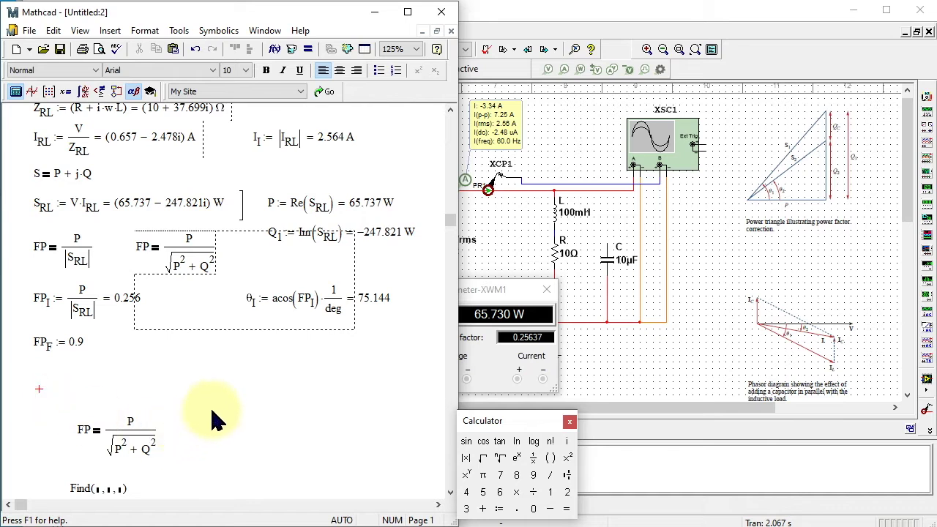
pyautogui.write('Gi')
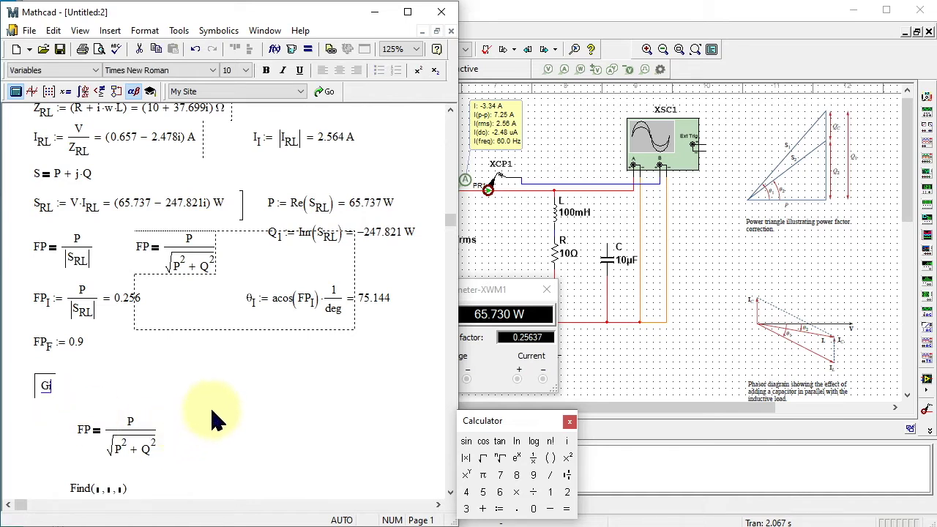
pyautogui.write('ven')
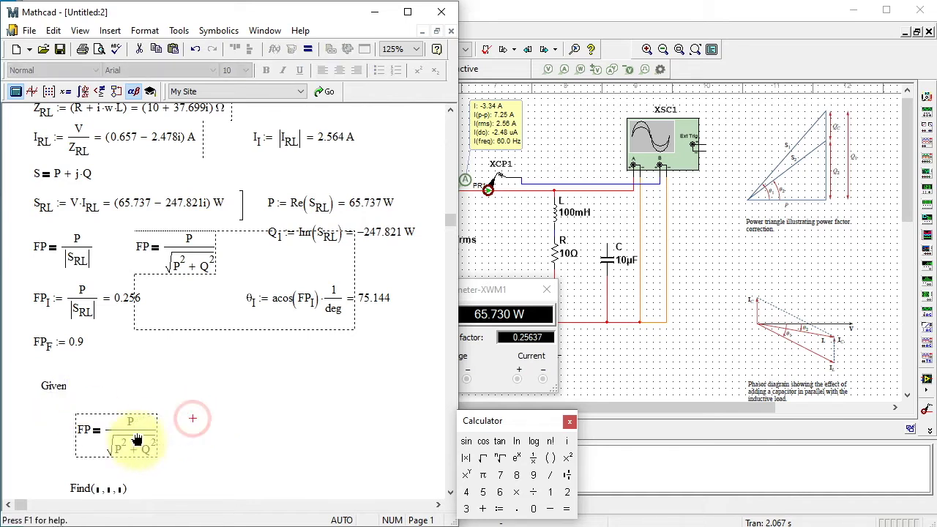
pyautogui.moveTo(191, 417); pyautogui.dragTo(124, 427)
pyautogui.click(156, 470)
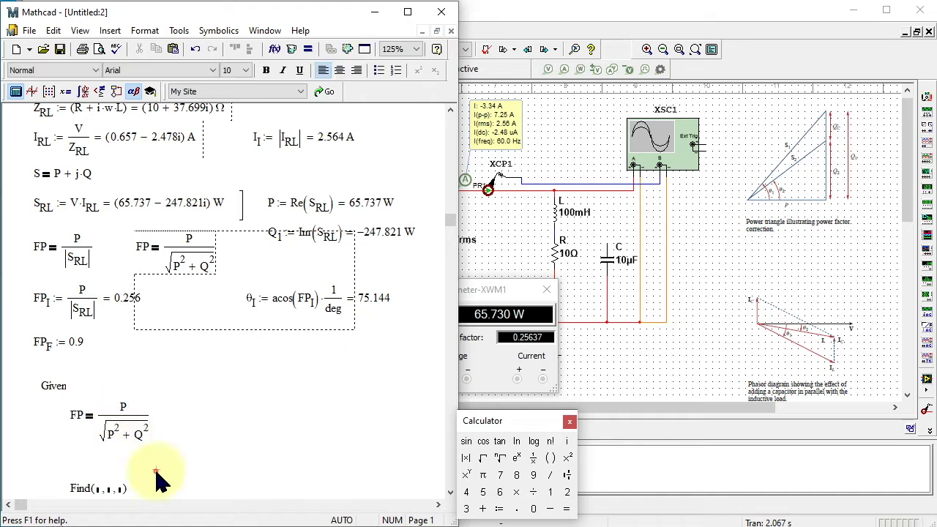
# Reposition Find under the FP relation and replace its empty arguments with the single variable Q.
pyautogui.moveTo(108, 486); pyautogui.dragTo(189, 485)
pyautogui.click(174, 480)
pyautogui.click(112, 477)
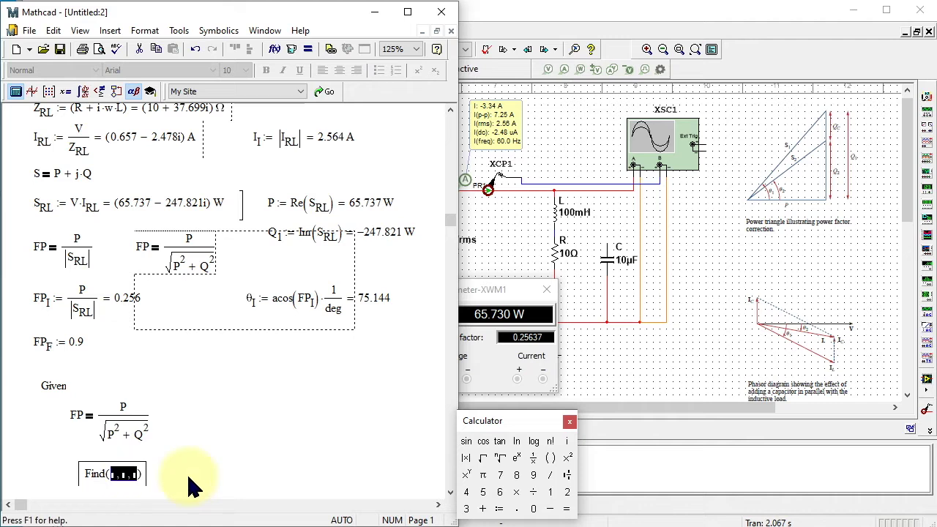
pyautogui.write('Q')
pyautogui.click(186, 478)
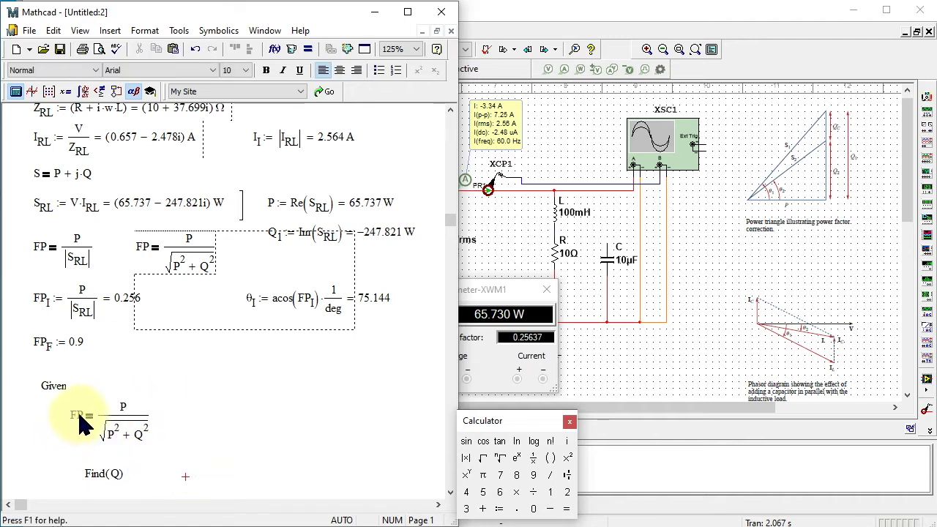
# Change FP to FP_F in the relation under Given and align the equation within the solve block.
pyautogui.click(79, 417)
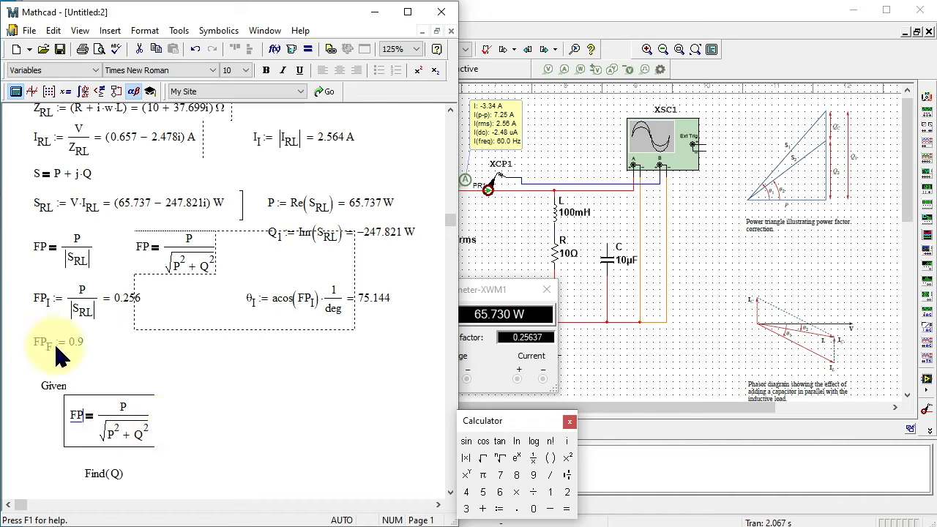
pyautogui.write('.F')
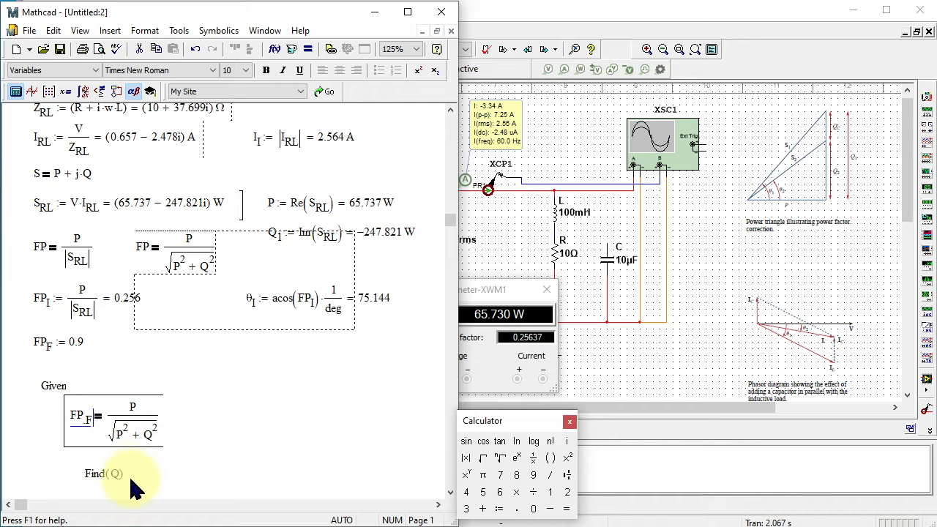
pyautogui.moveTo(192, 427); pyautogui.dragTo(140, 434)
pyautogui.click(194, 430)
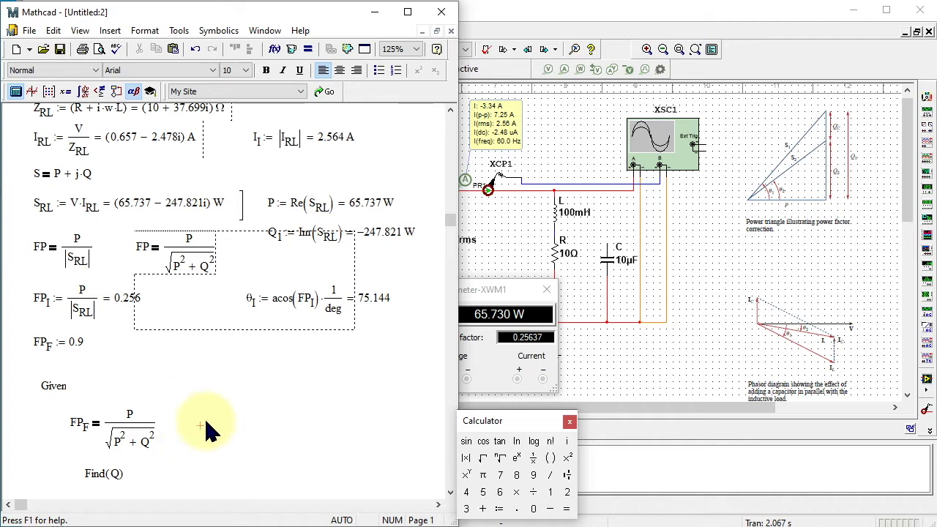
pyautogui.click(192, 426)
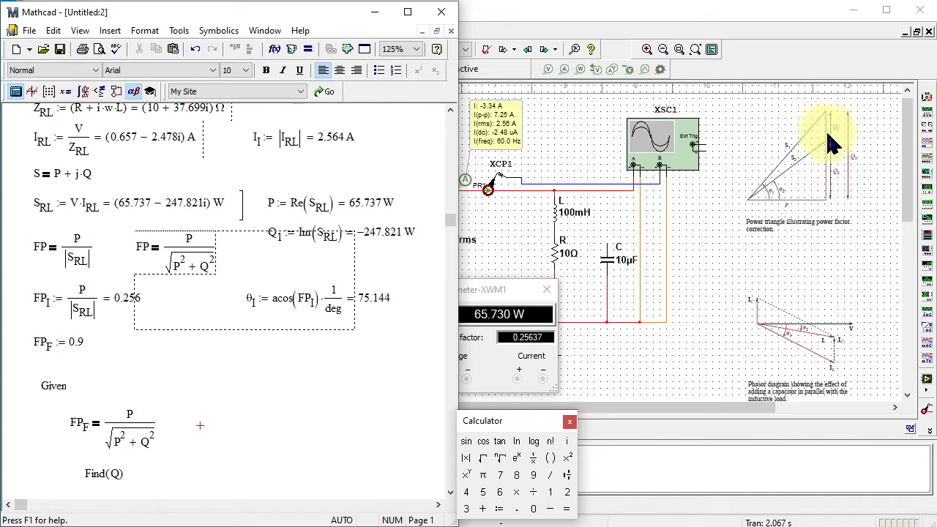
# Switch to Multisim and shift the power triangle picture slightly down and to the right.
pyautogui.click(829, 163)
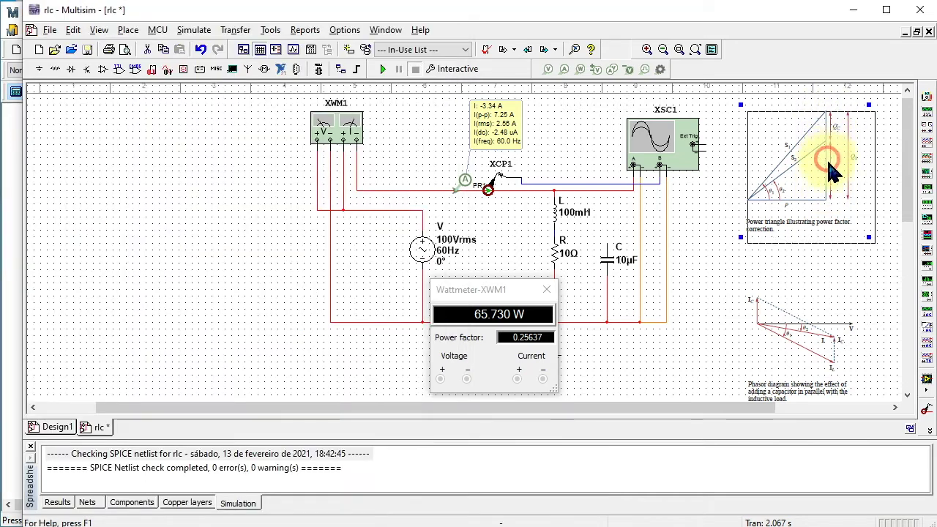
pyautogui.moveTo(830, 162)
pyautogui.mouseDown()
pyautogui.moveTo(833, 130)
pyautogui.moveTo(839, 165)
pyautogui.mouseUp()
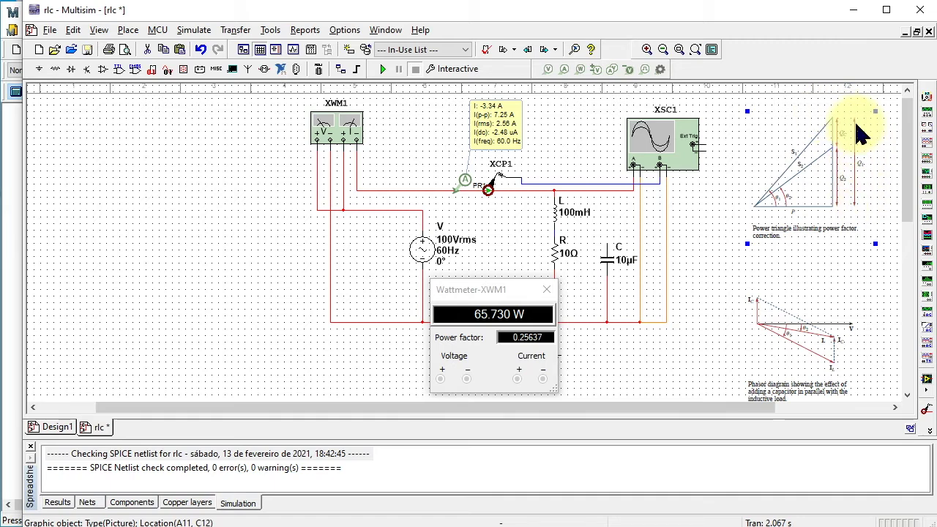
# Switch to Mathcad and define the solver's initial guess Q_c := Q_1 just above the keyword Given.
pyautogui.hotkey('alt', 'Tab')
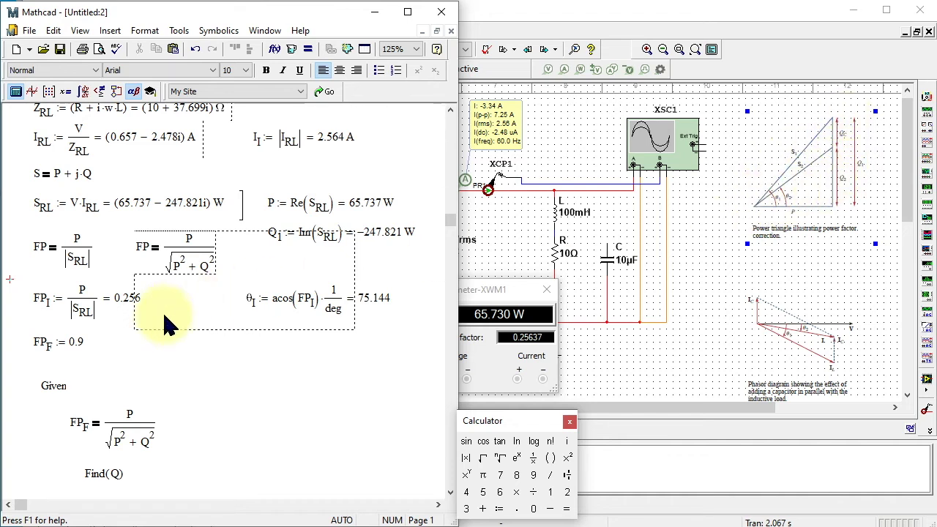
pyautogui.click(141, 367)
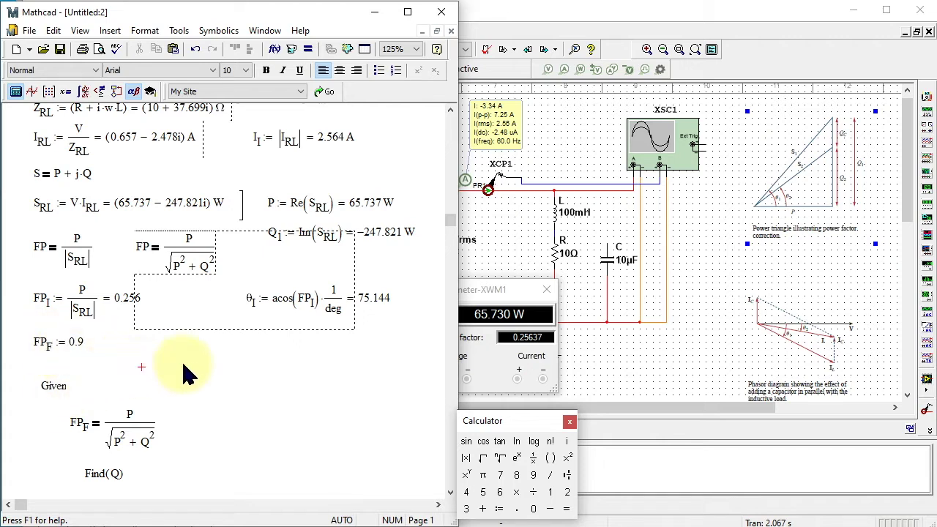
pyautogui.write('Qc')
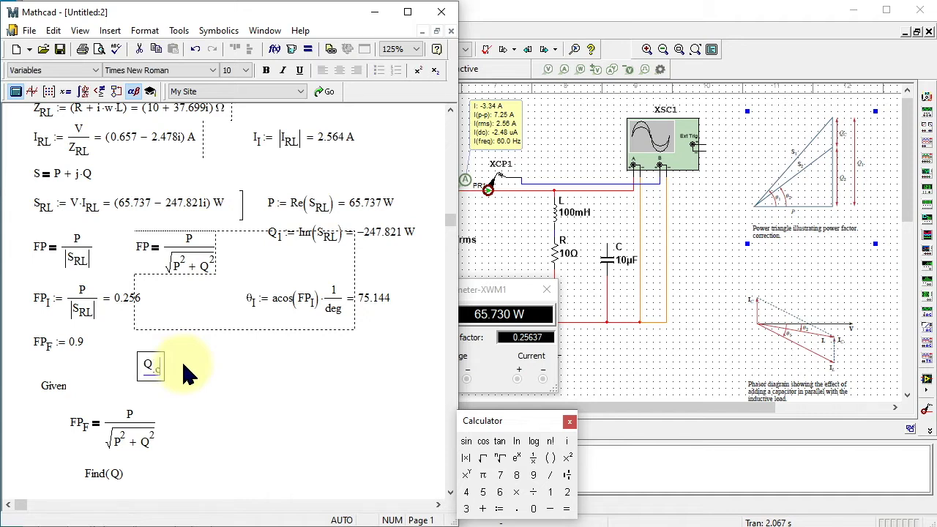
pyautogui.write('.c:')
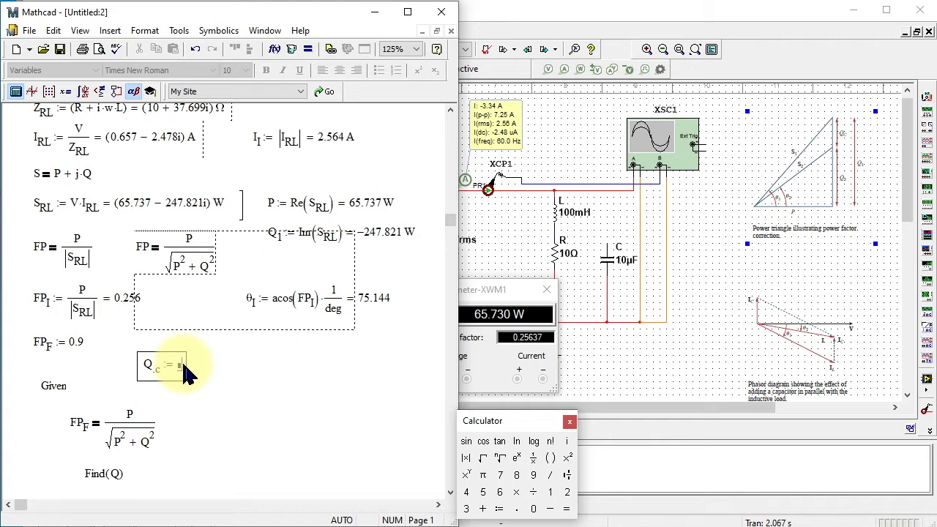
pyautogui.write('Q')
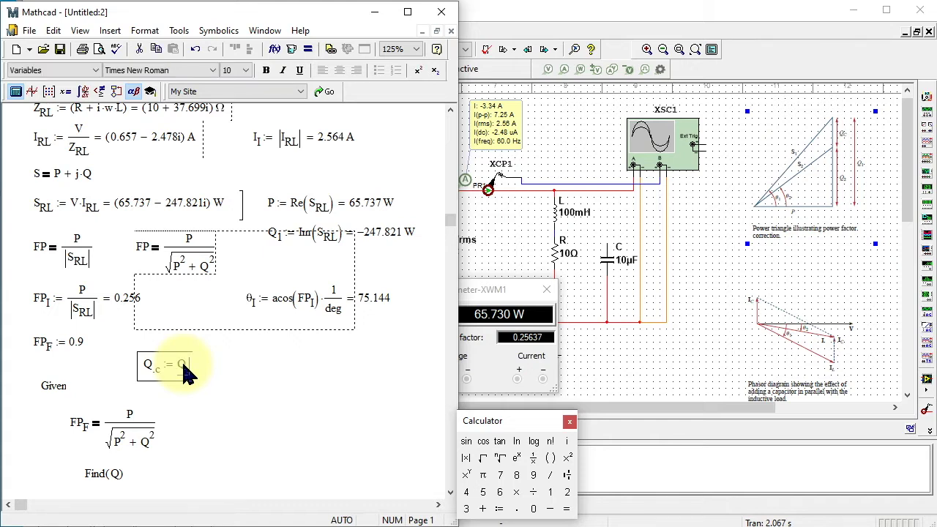
pyautogui.write('.1')
pyautogui.press('Return')
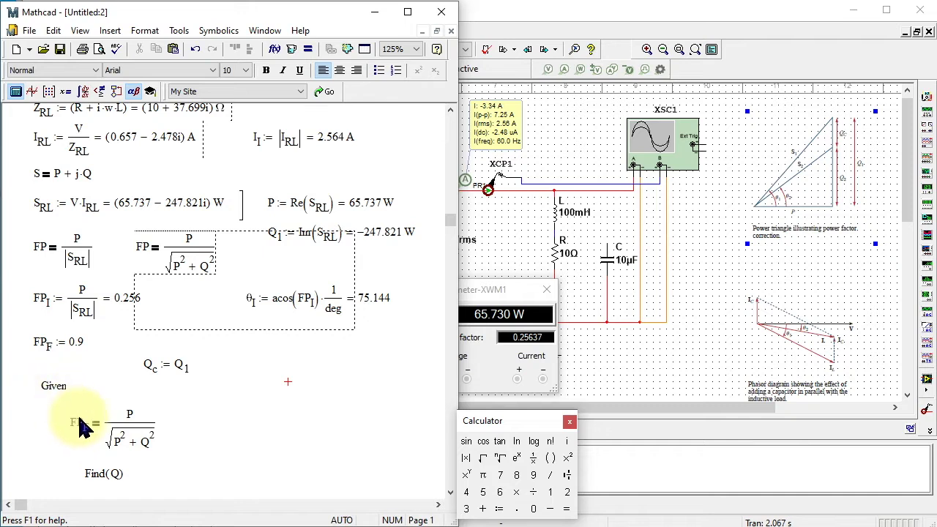
# Replace Q in the FP_F relation's square root with the difference (Q_1 − Q_c), keeping it squared.
pyautogui.click(147, 441)
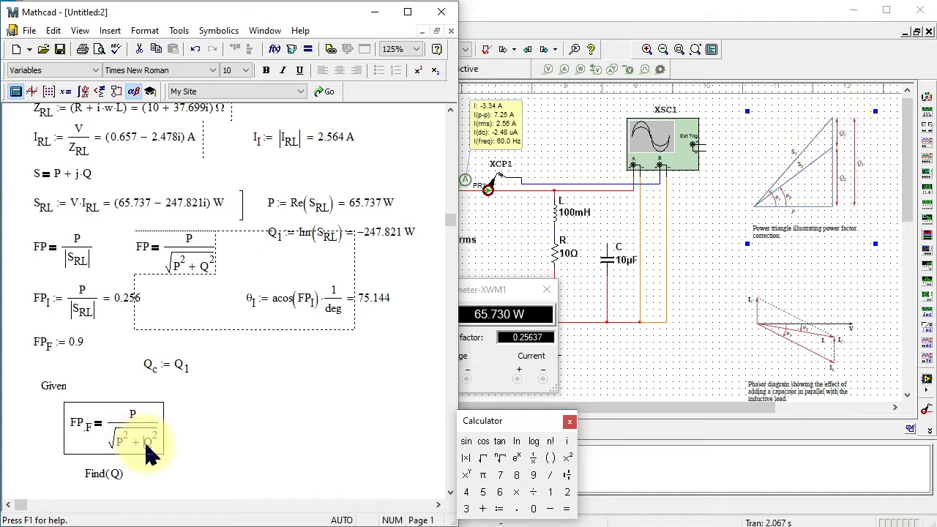
pyautogui.click(550, 457)
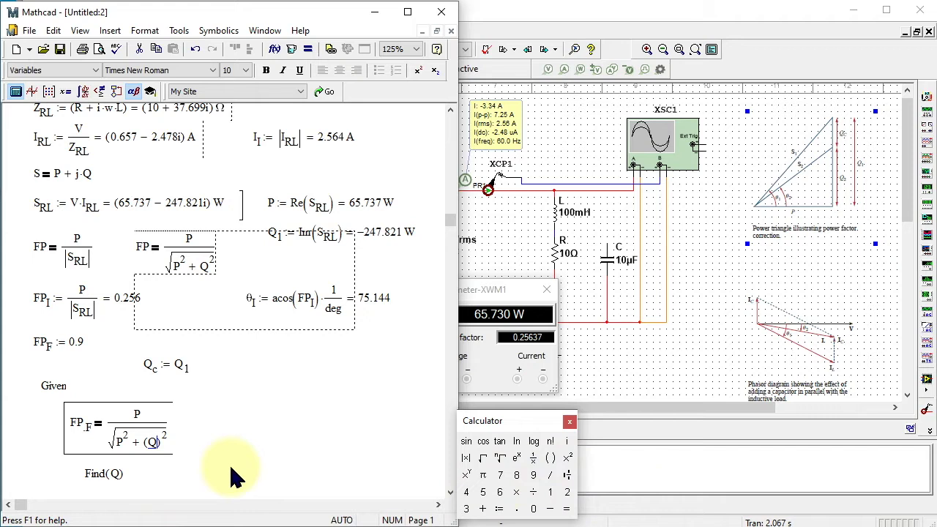
pyautogui.write('.1')
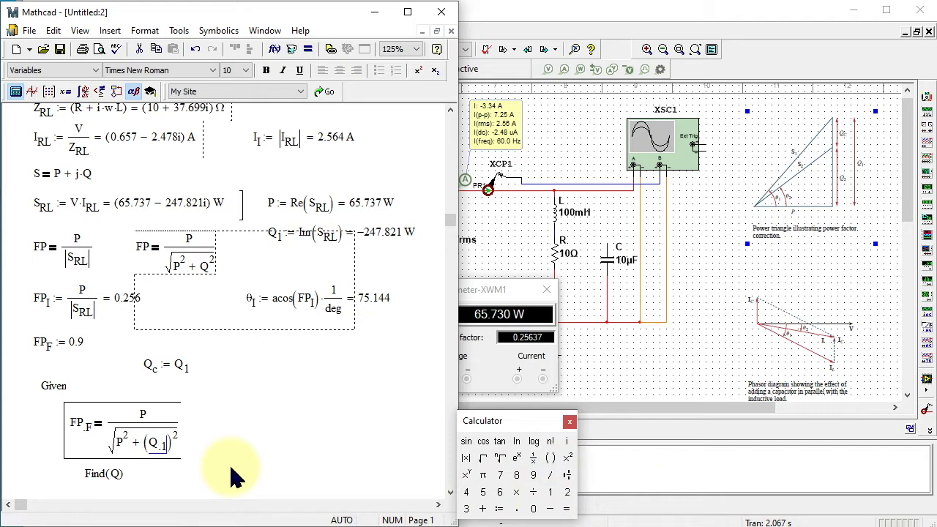
pyautogui.write('-Q.c')
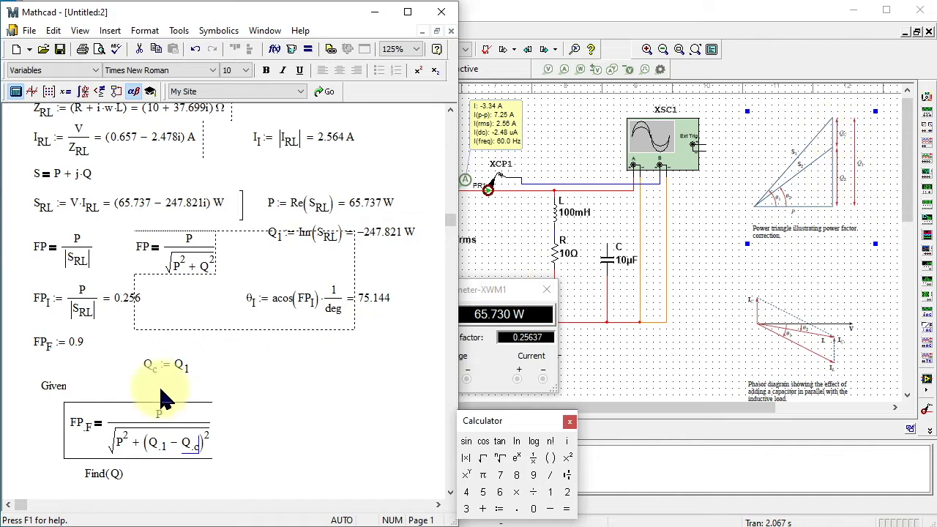
pyautogui.click(235, 435)
# Cut the standalone Find expression and reuse it under the relation to define Q_C := Find(Q_c).
pyautogui.scroll(-3, 147, 411)
pyautogui.moveTo(84, 387); pyautogui.dragTo(110, 387)
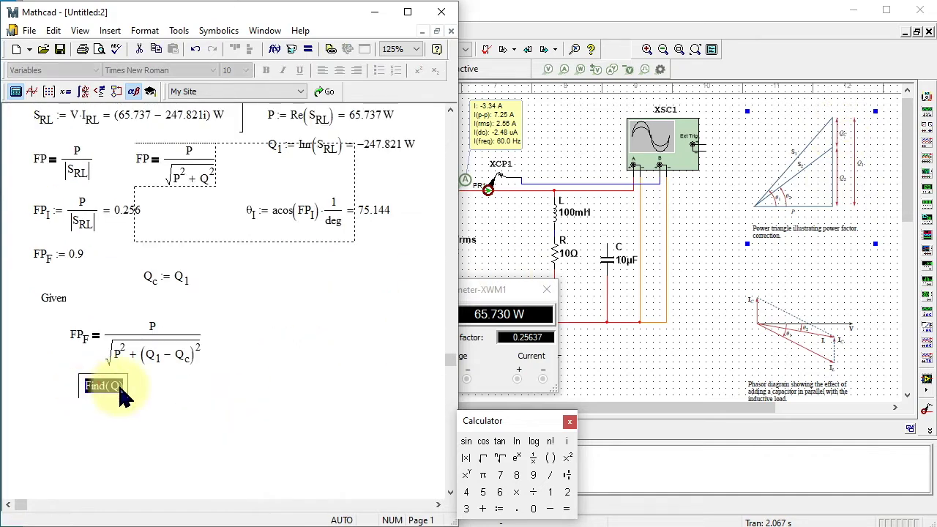
pyautogui.hotkey('ctrl', 'x')
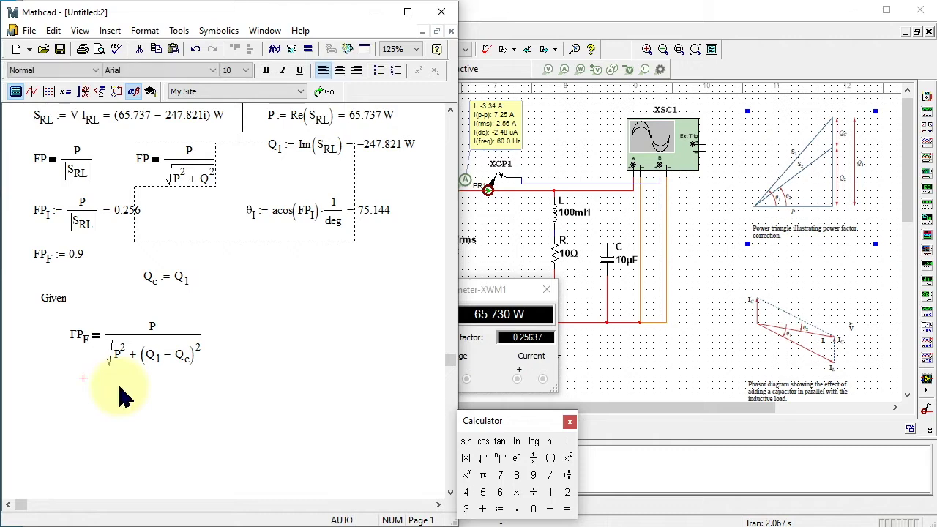
pyautogui.click(36, 393)
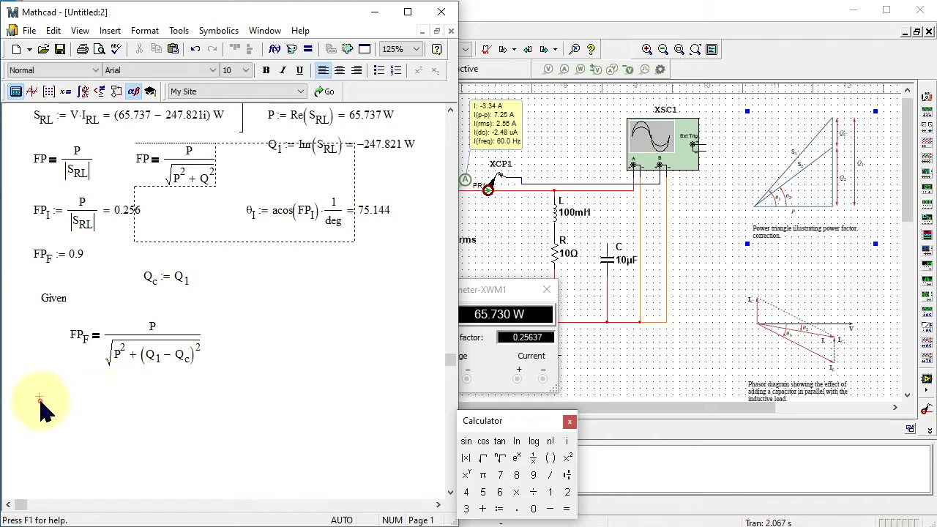
pyautogui.write('Q.c')
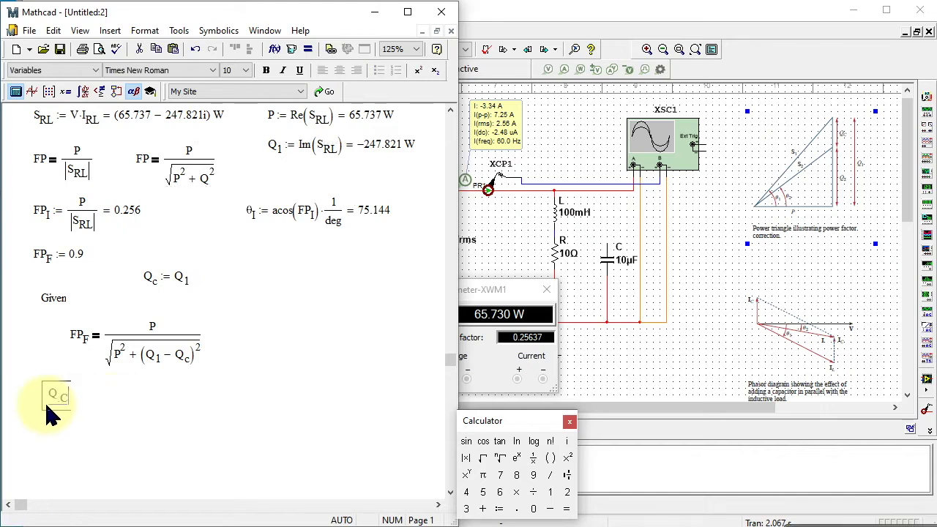
pyautogui.write(':=')
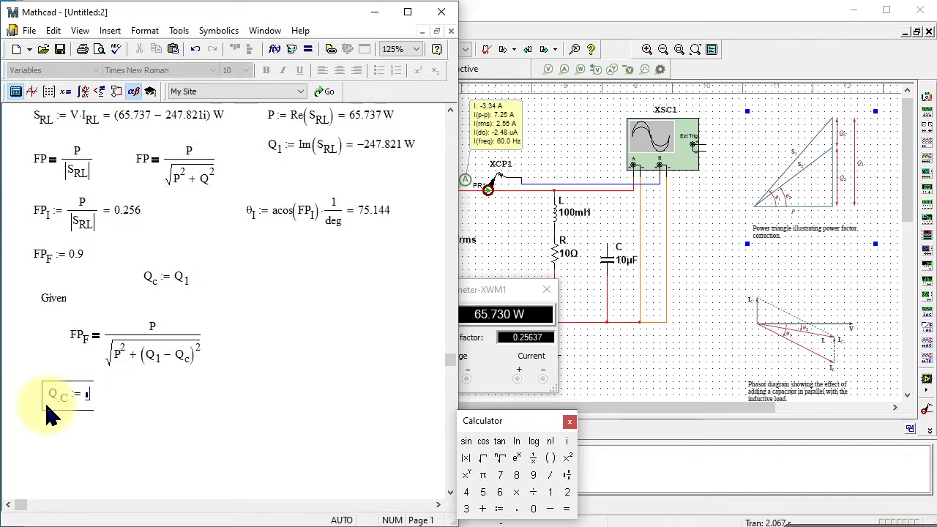
pyautogui.write('Find(Q)')
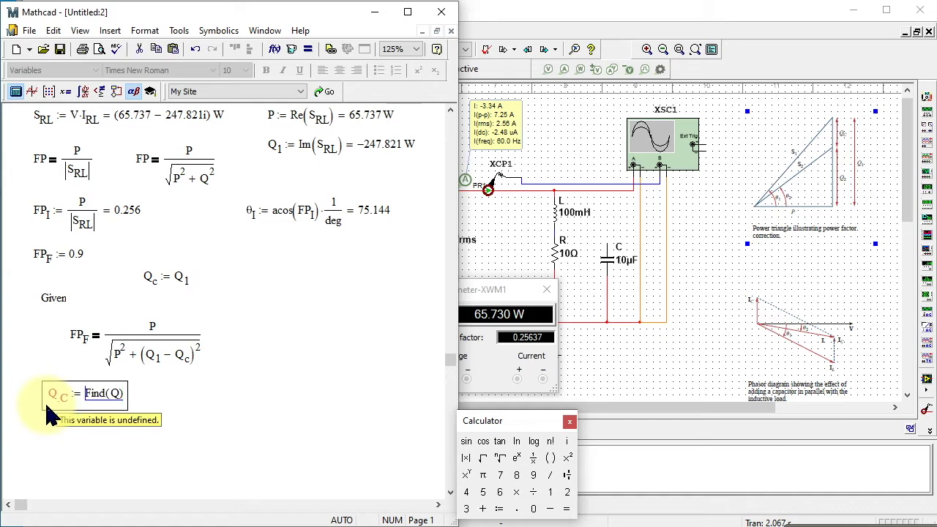
pyautogui.click(120, 396)
pyautogui.write('.')
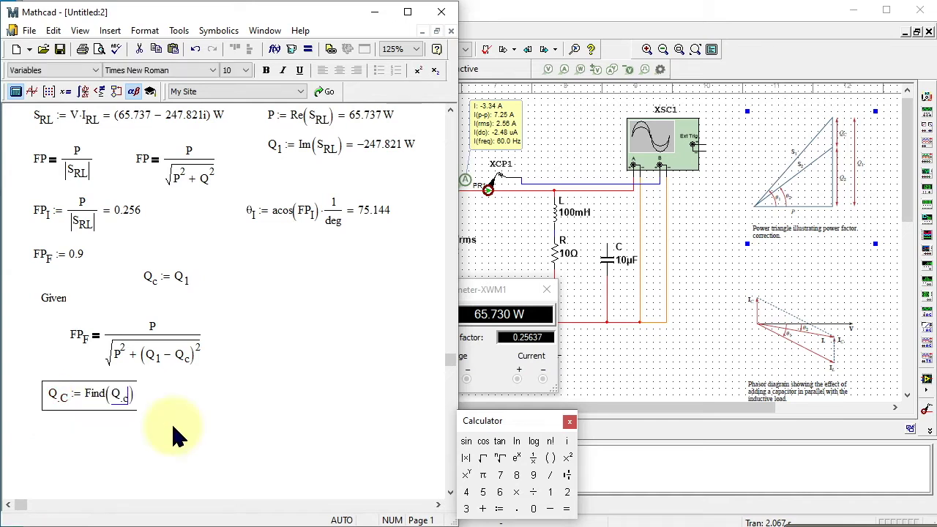
pyautogui.click(171, 426)
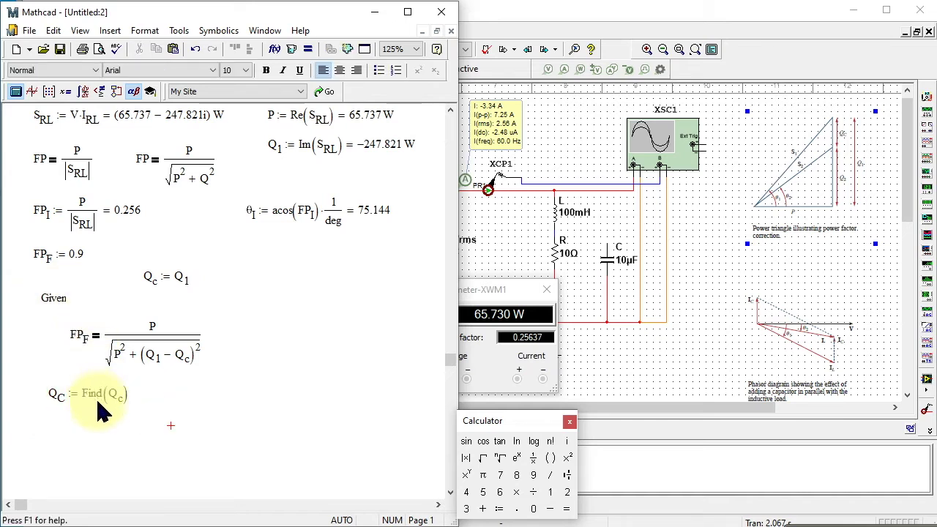
# Evaluate Q_C numerically beside its Find definition.
pyautogui.click(206, 396)
pyautogui.write('Q')
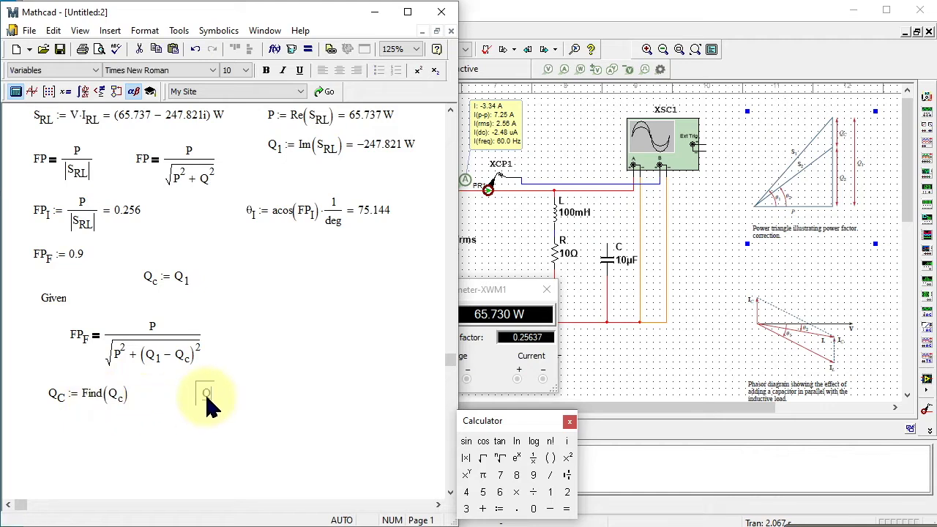
pyautogui.write('.C')
pyautogui.write('=')
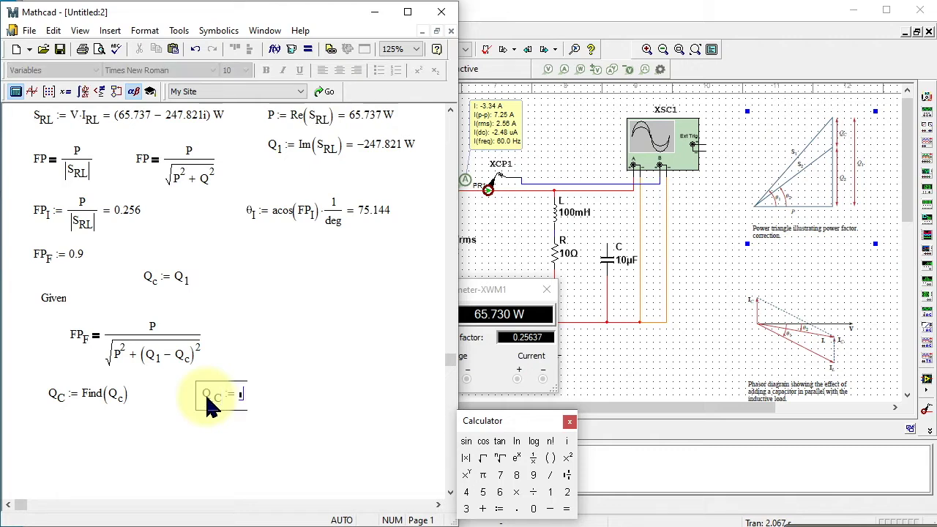
pyautogui.press('BackSpace')
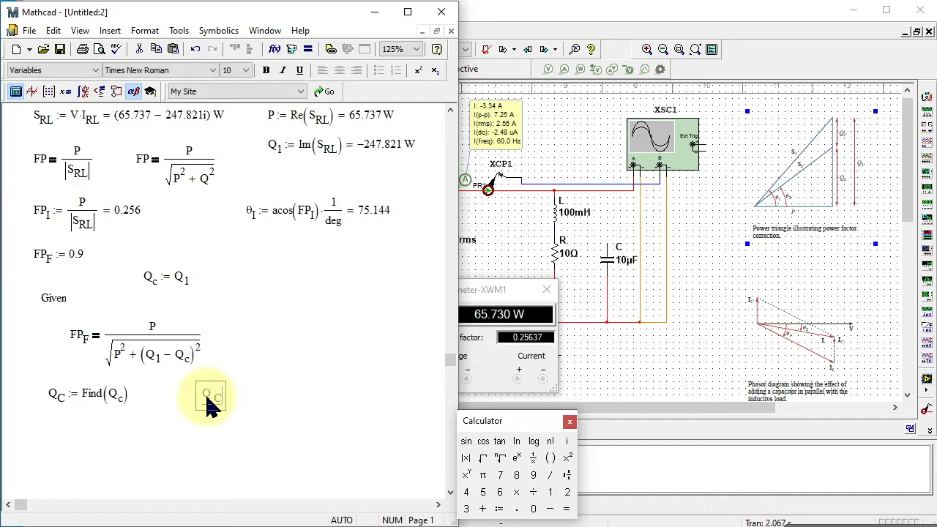
pyautogui.write('= −215.983 W')
pyautogui.click(237, 440)
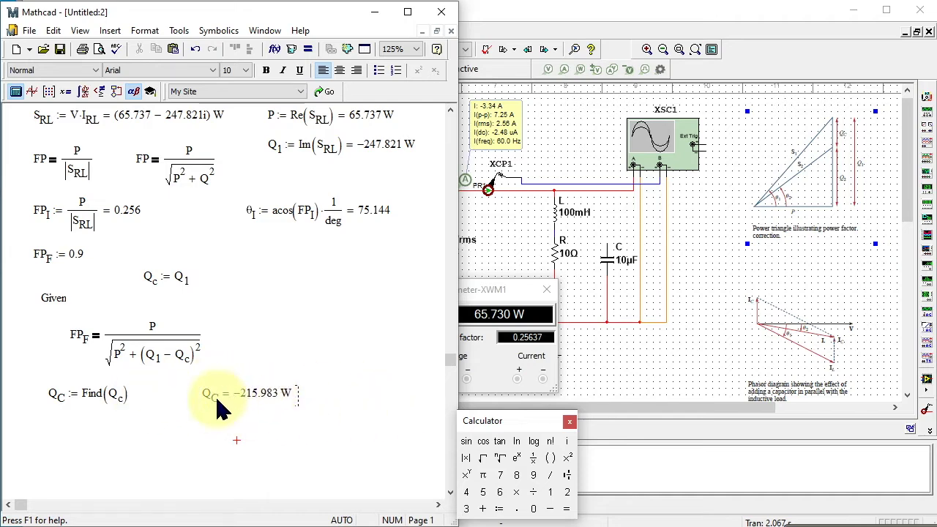
# Switch to Multisim, wire capacitor C's open upper terminal to the circuit's top line, and return to Mathcad.
pyautogui.click(637, 253)
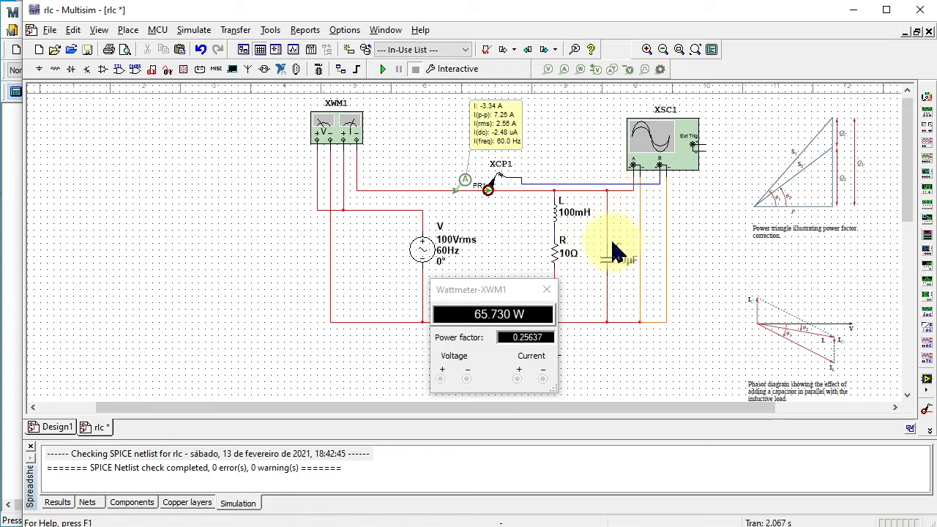
pyautogui.hotkey('alt', 'Tab')
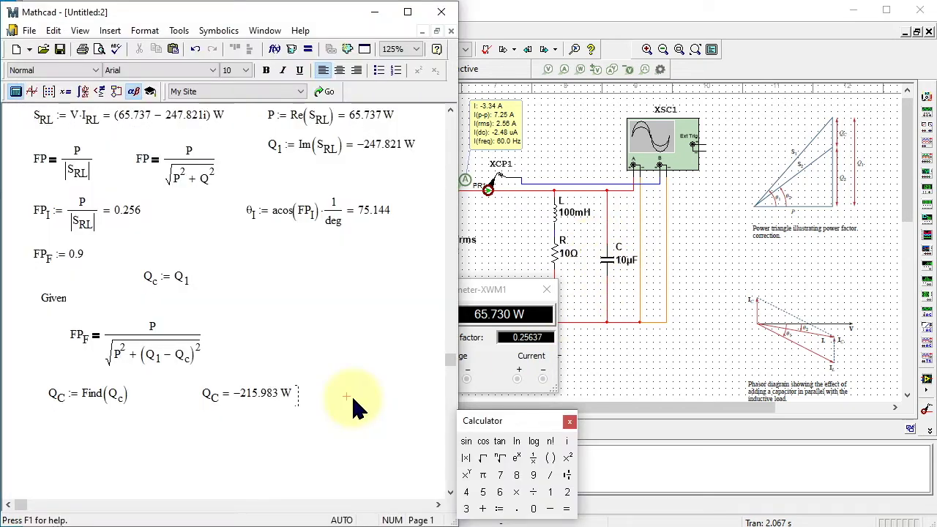
# Write the symbolic relation Q_C = V²/Z_C beside the evaluated Q_C.
pyautogui.write('Q')
pyautogui.write('.C ')
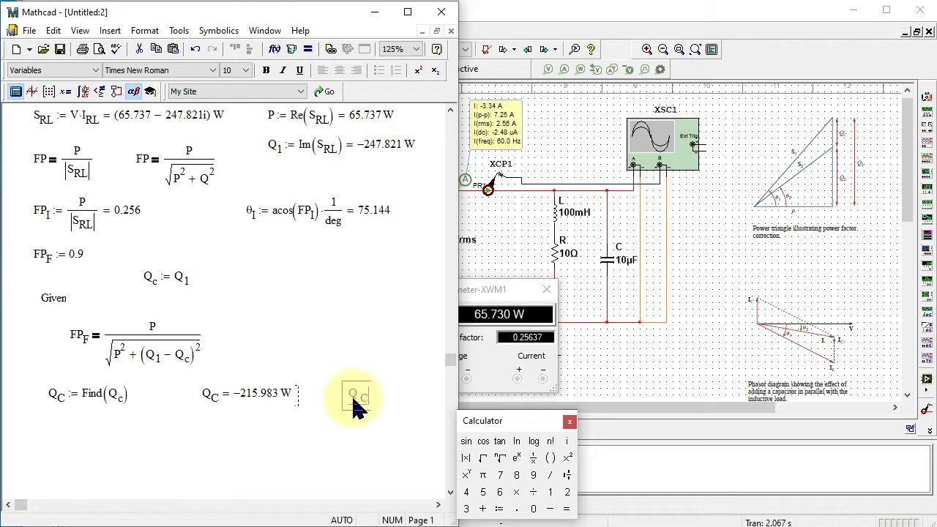
pyautogui.write('= ')
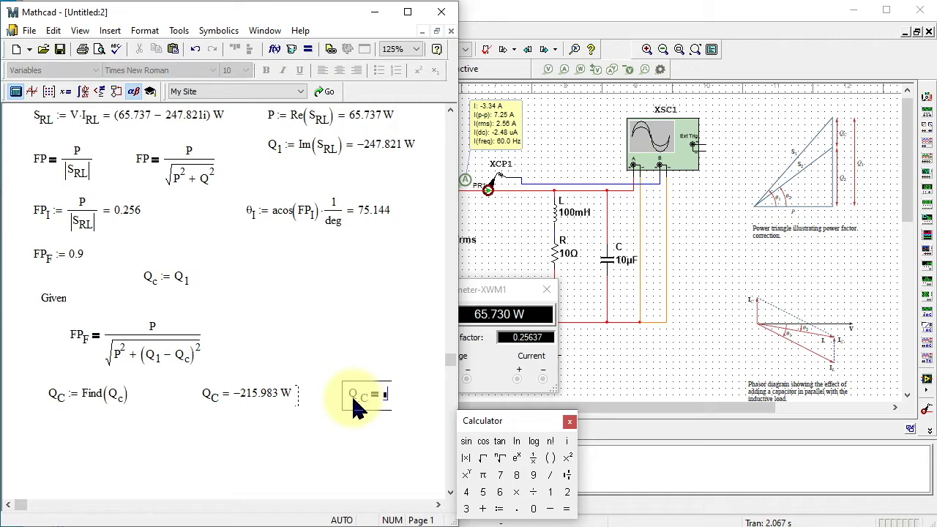
pyautogui.write('V')
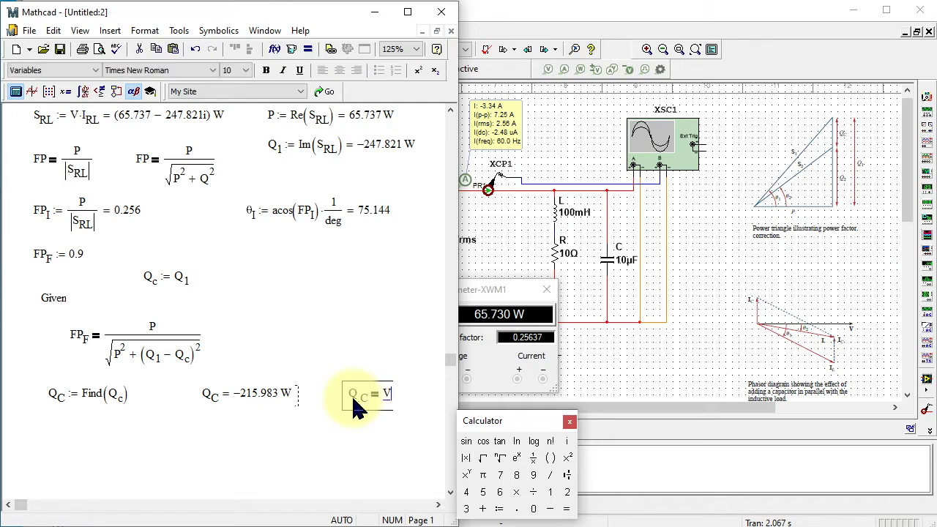
pyautogui.write('^2')
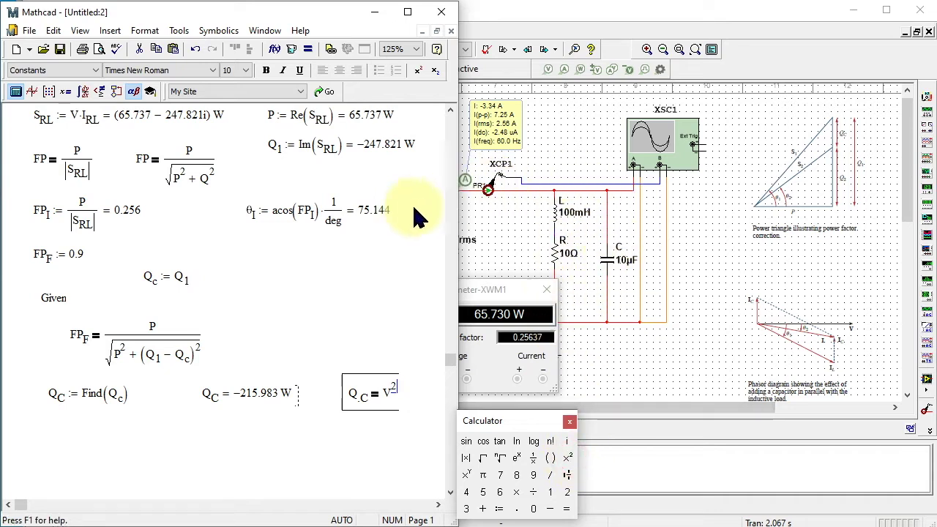
pyautogui.press('space')
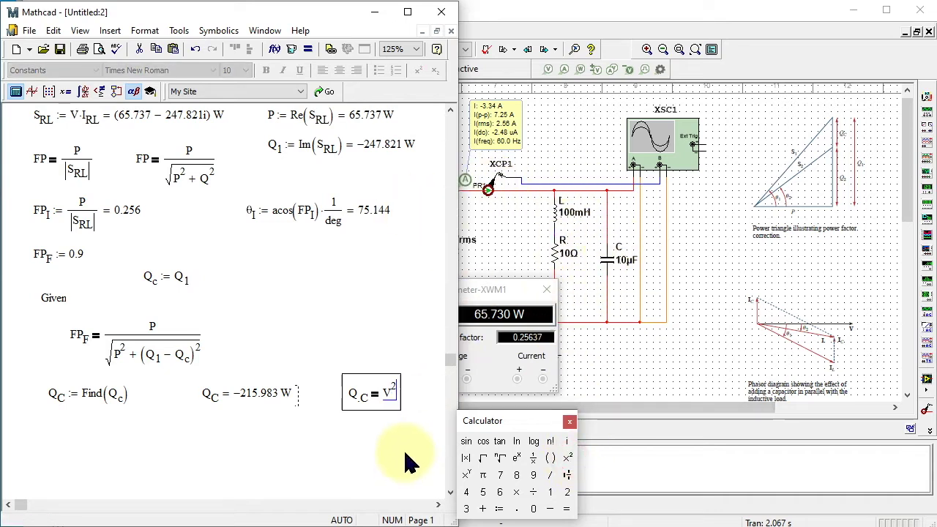
pyautogui.write('/')
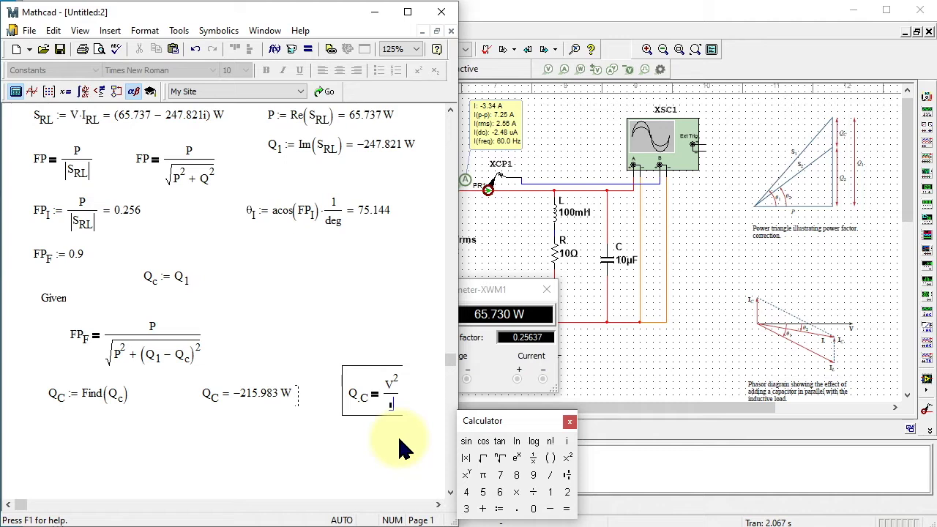
pyautogui.write('Z')
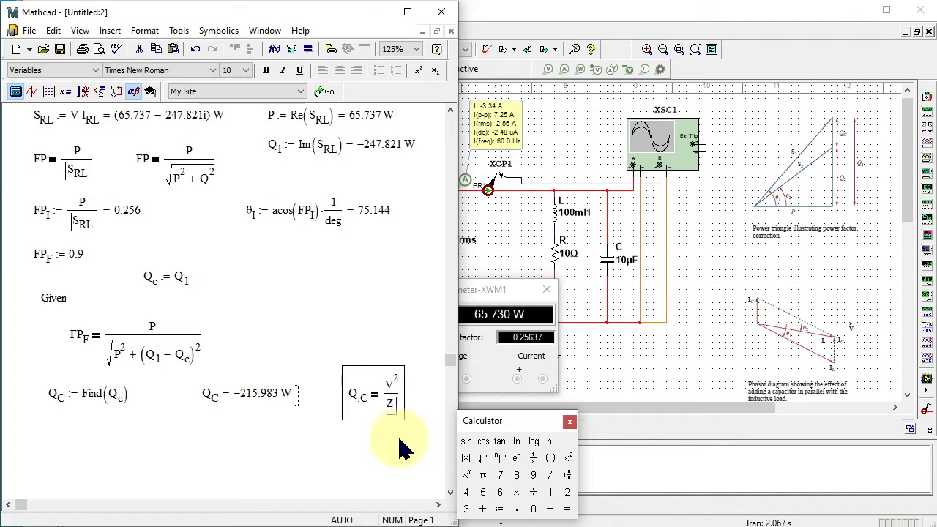
pyautogui.write('C')
# Define Z_C := V²/Q_C below the Q_C := Find(Q_c) definition and evaluate it numerically.
pyautogui.click(45, 449)
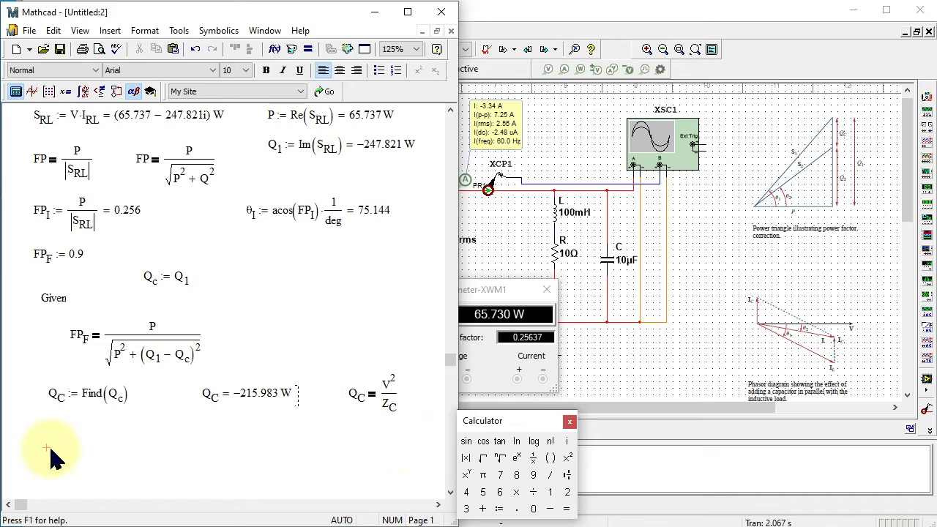
pyautogui.scroll(-2, 194, 452)
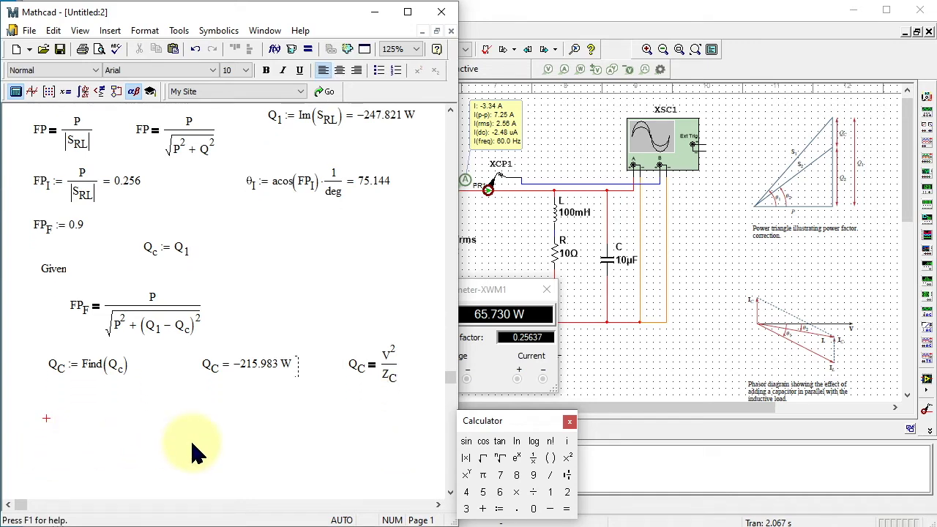
pyautogui.write('Z.C')
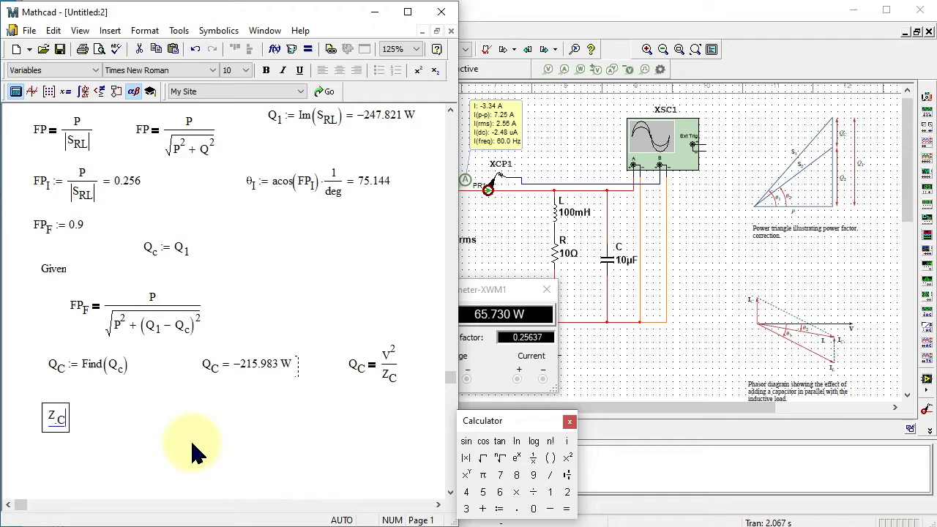
pyautogui.write(':= V^2')
pyautogui.press('space')
pyautogui.write('/')
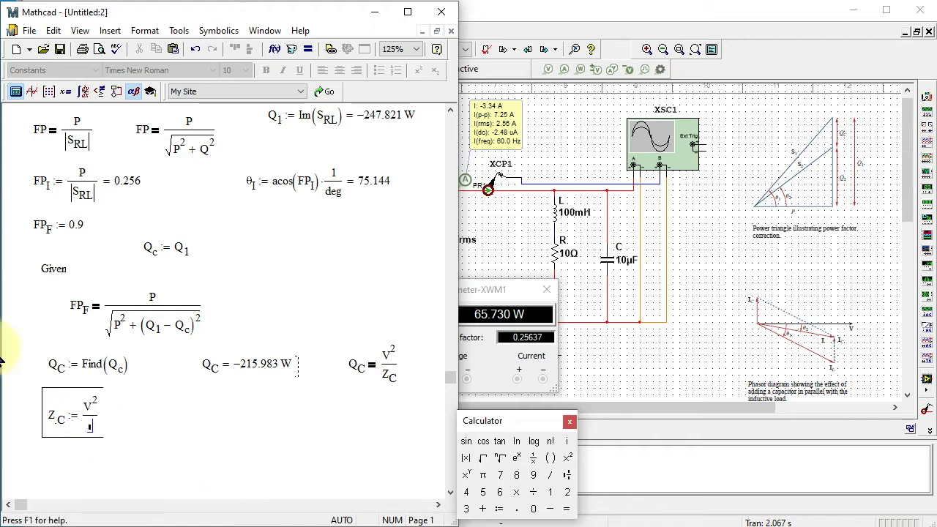
pyautogui.doubleClick(58, 366)
pyautogui.hotkey('ctrl', 'z')
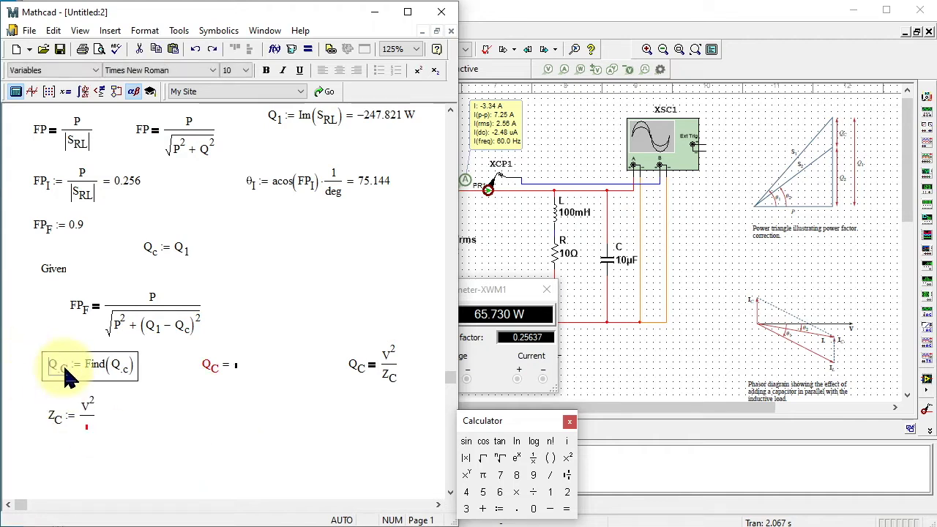
pyautogui.doubleClick(59, 366)
pyautogui.click(74, 413)
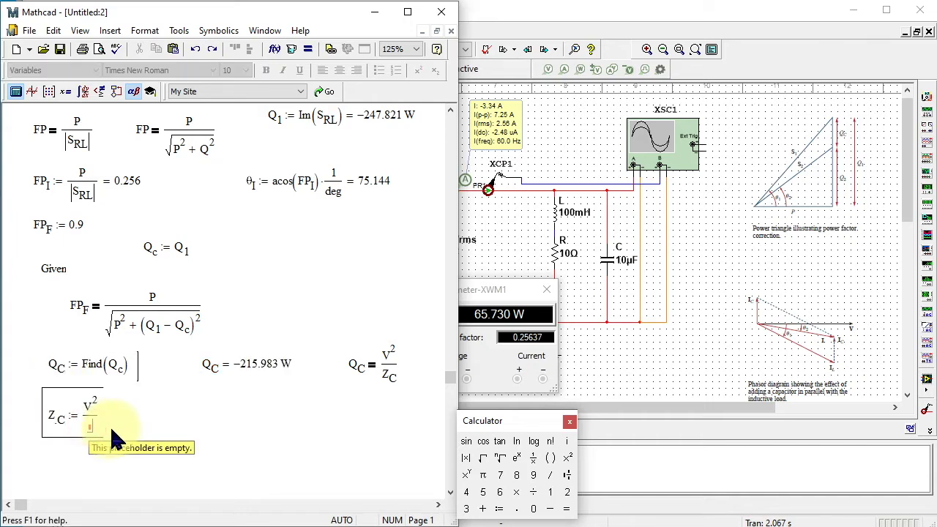
pyautogui.write('Q.C')
pyautogui.press('space')
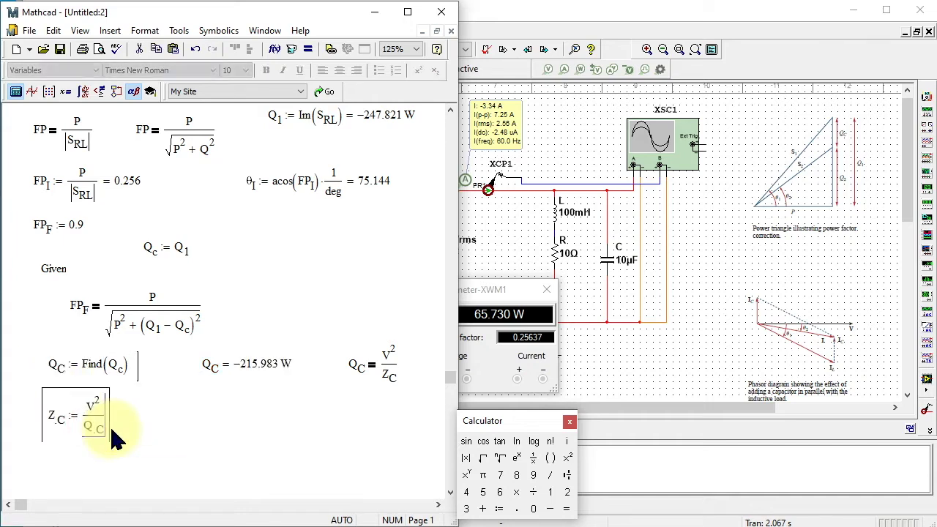
pyautogui.write('= -46.3 Ω')
pyautogui.click(243, 418)
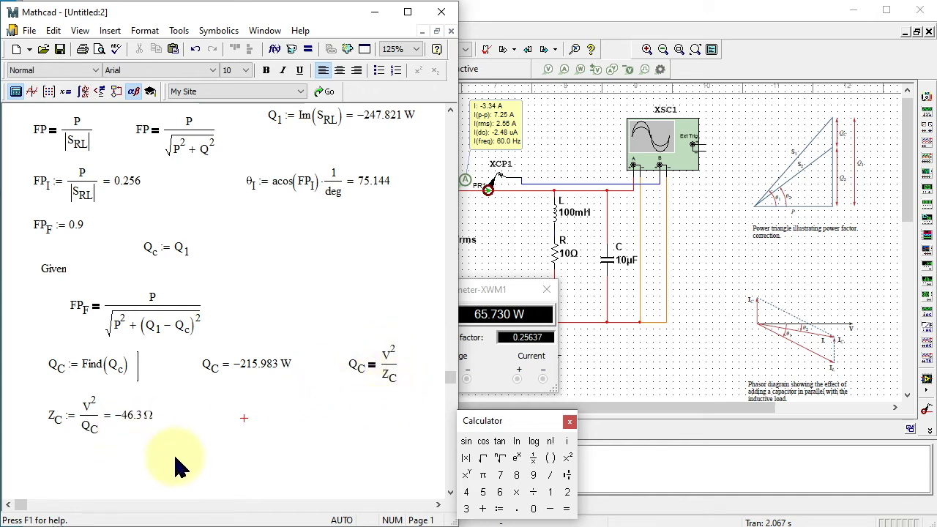
# Enter Z_C := 1/(j·w·C) beneath the symbolic relation Q_C = V²/Z_C.
pyautogui.click(354, 414)
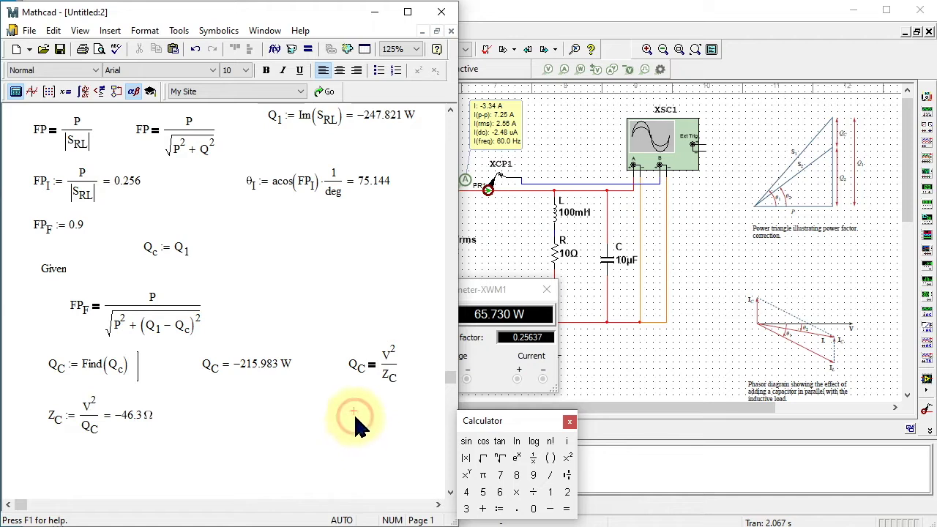
pyautogui.click(356, 417)
pyautogui.write('Z')
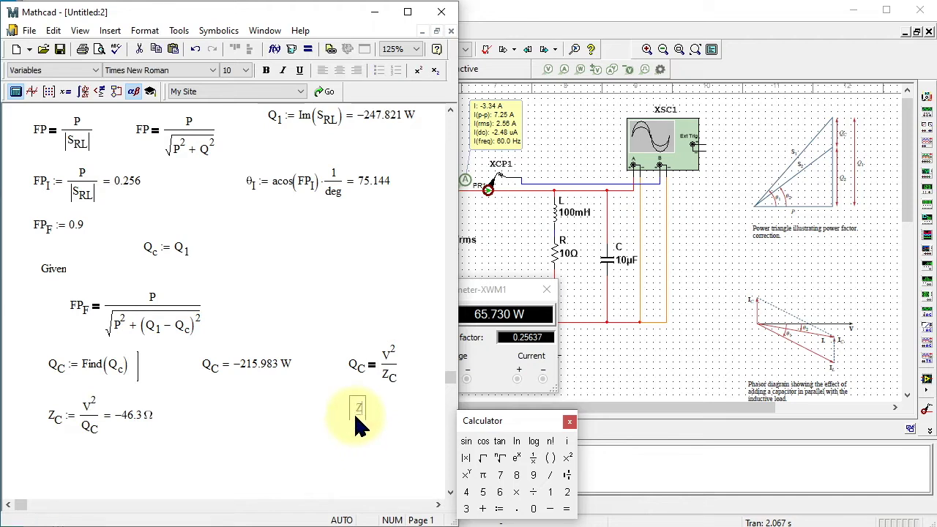
pyautogui.write('.C')
pyautogui.write(':= 1')
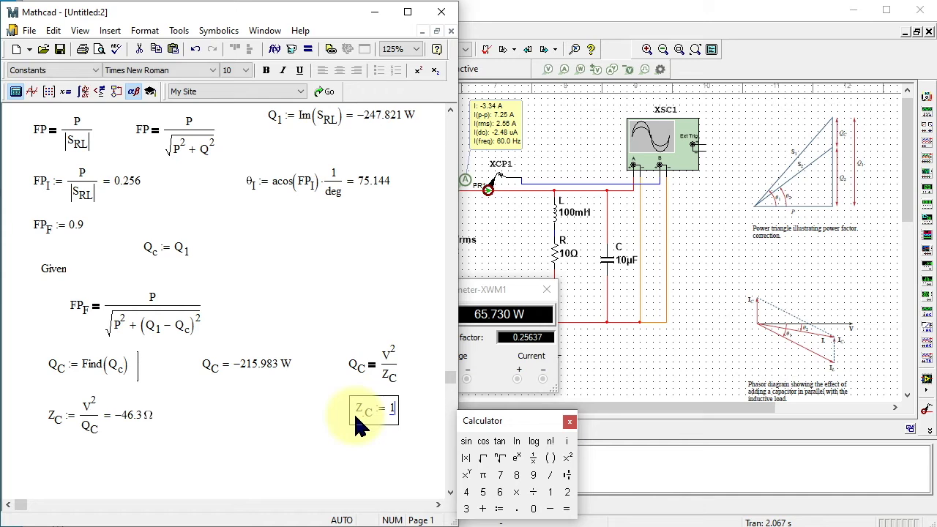
pyautogui.write('/')
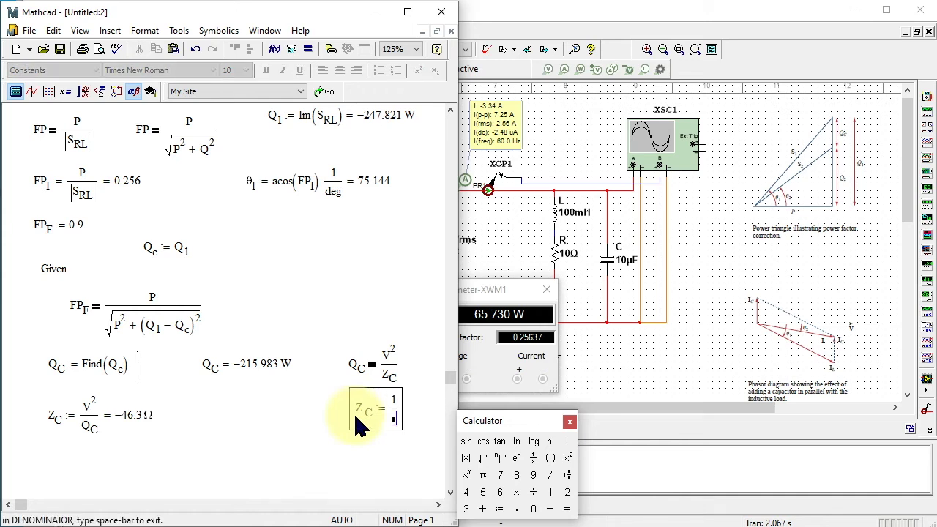
pyautogui.write('j')
pyautogui.write('*w*')
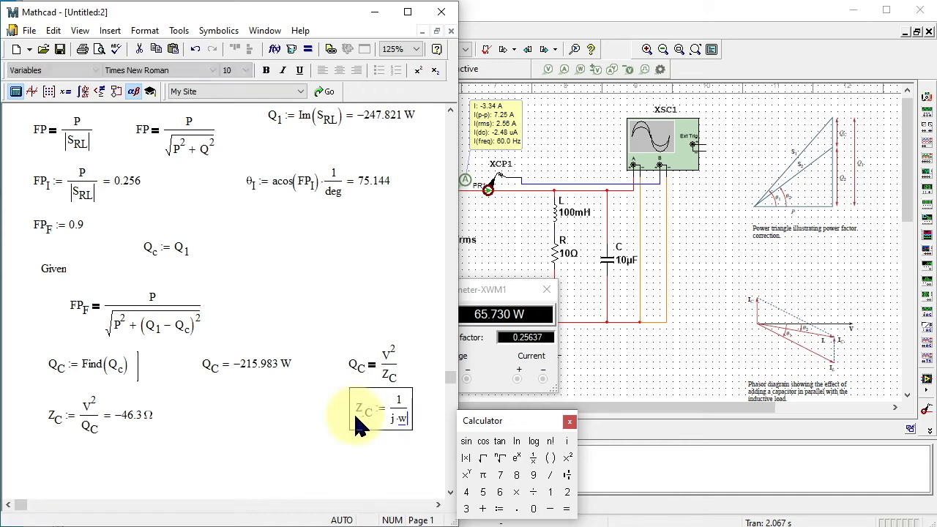
pyautogui.write('C')
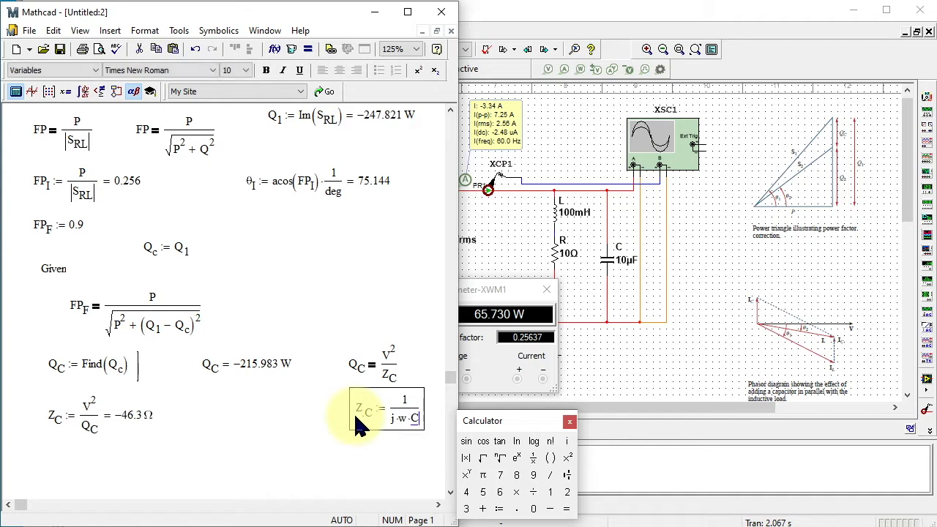
pyautogui.click(391, 447)
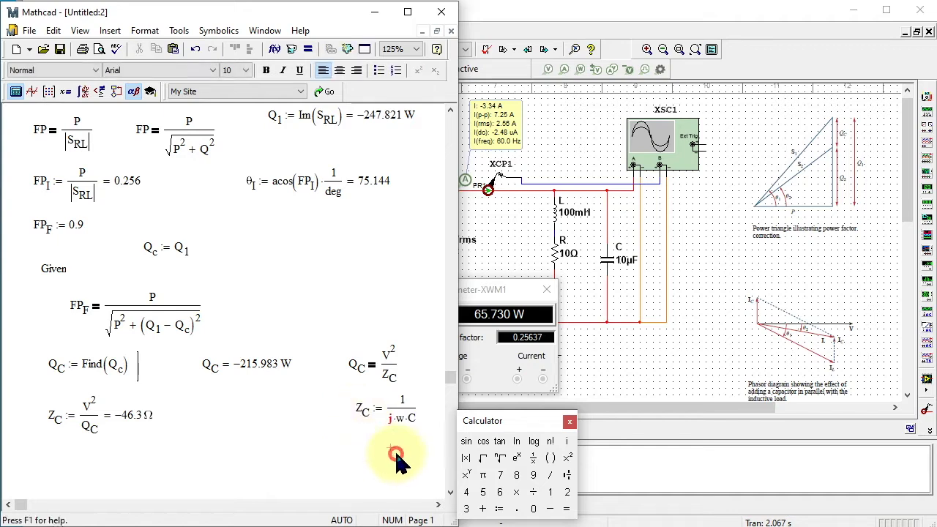
# Change the assignment operator in the Z_C expression containing 1/(j·w·C) to a symbolic equality.
pyautogui.click(374, 412)
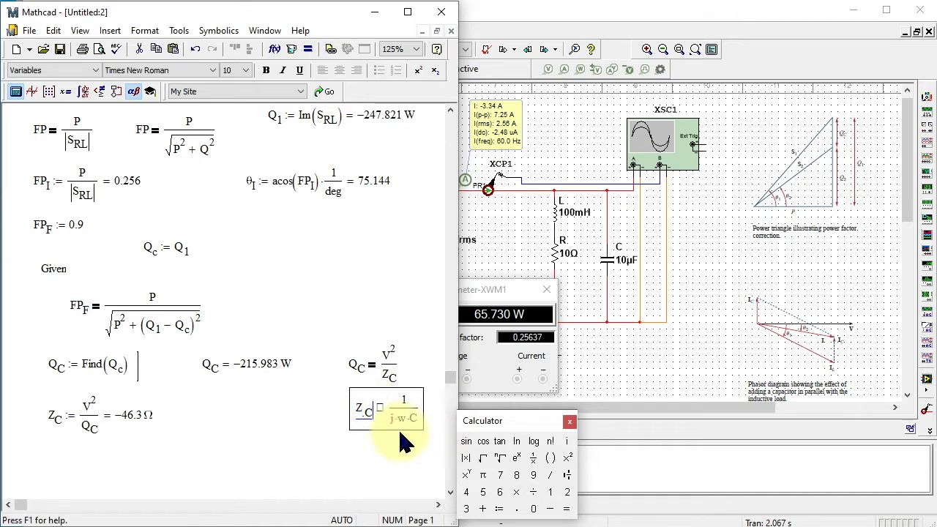
pyautogui.hotkey('ctrl', '=')
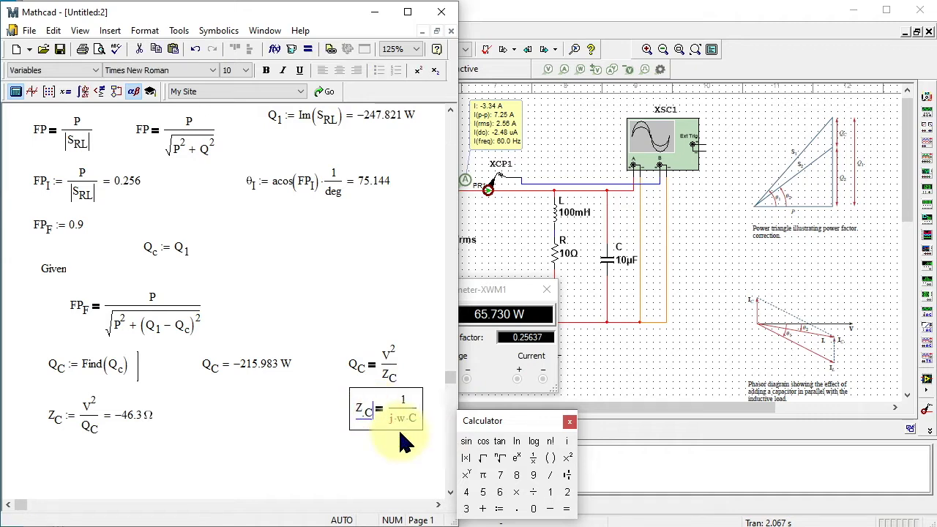
pyautogui.click(405, 440)
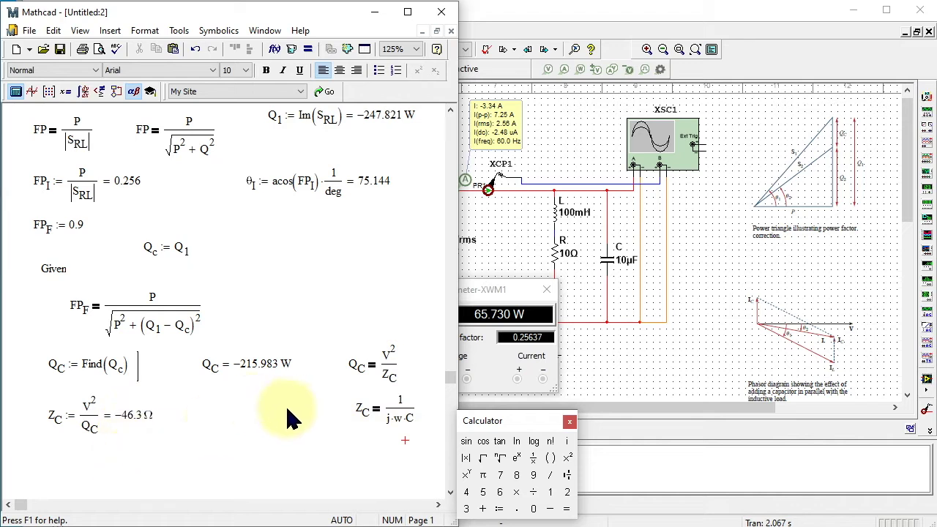
# Align the symbolic Q_C and Z_C relations in one vertical column.
pyautogui.moveTo(413, 323); pyautogui.dragTo(387, 428)
pyautogui.click(250, 49)
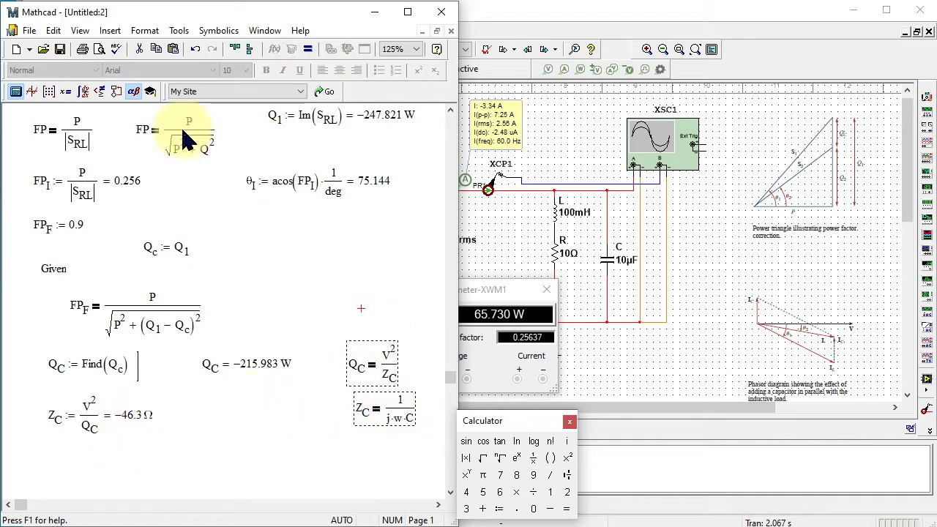
pyautogui.click(200, 418)
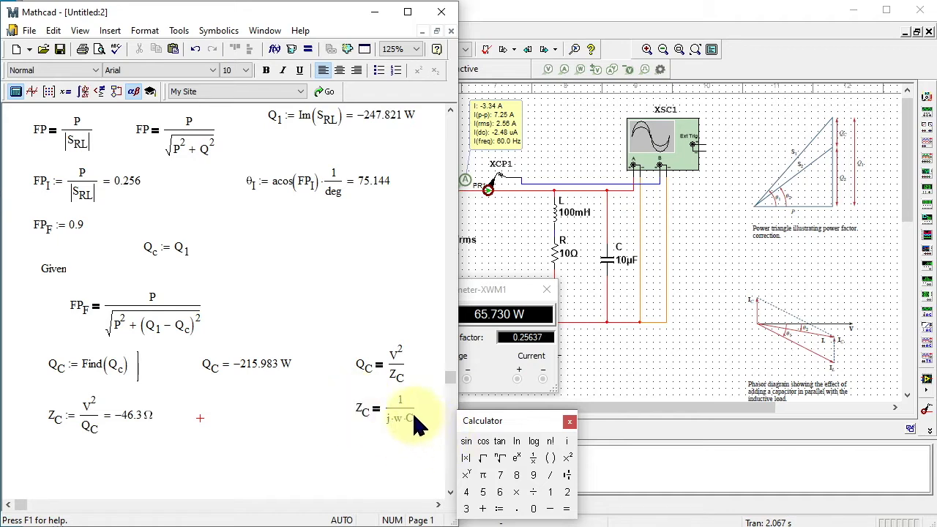
# Define C := 1/(i·w·Z_C) with the imaginary unit beside the evaluated Z_C, and evaluate it numerically.
pyautogui.click(200, 419)
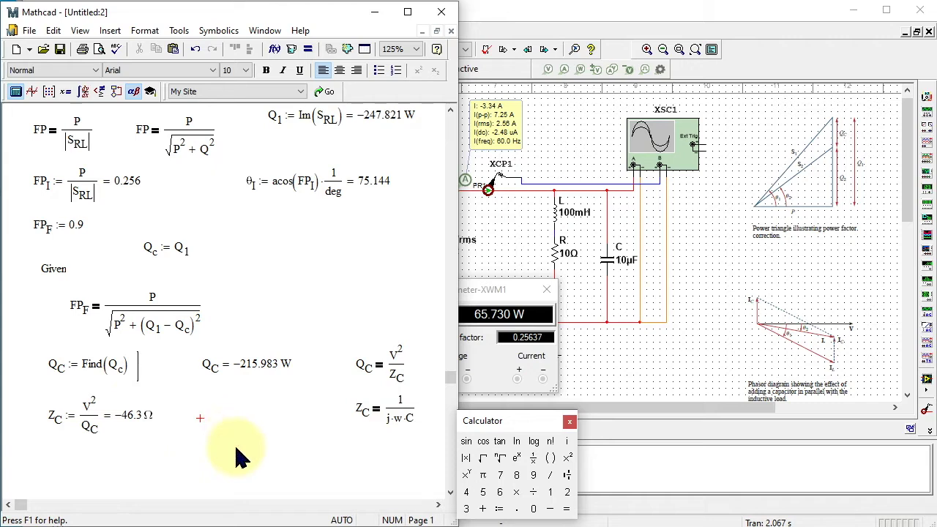
pyautogui.write('C')
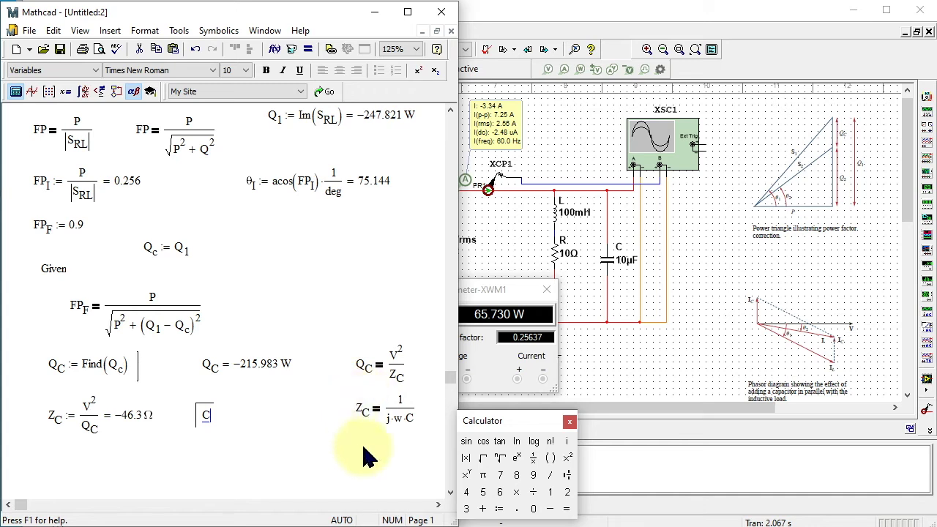
pyautogui.write(':=')
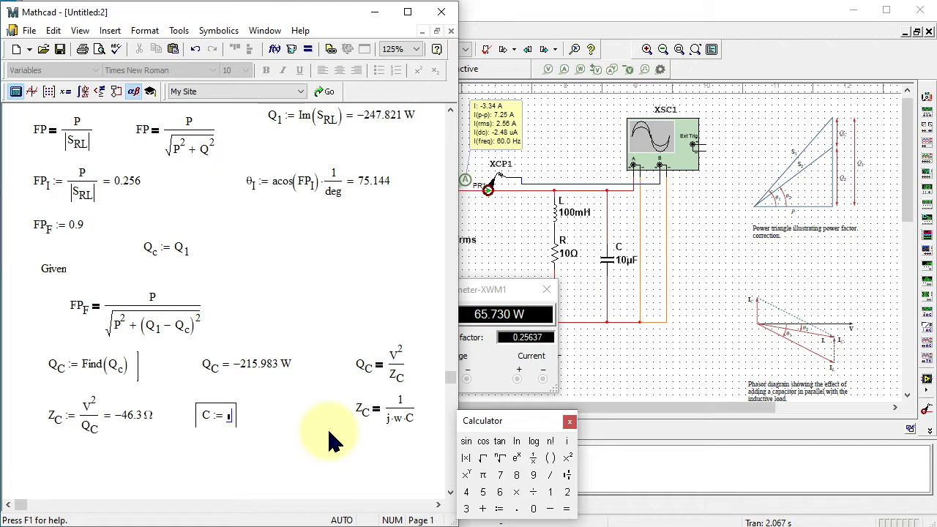
pyautogui.write('1/')
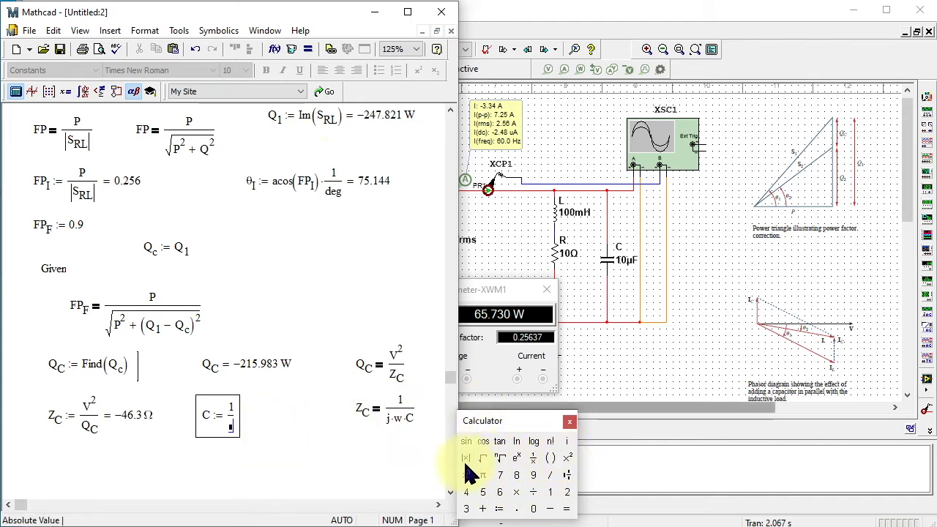
pyautogui.click(566, 441)
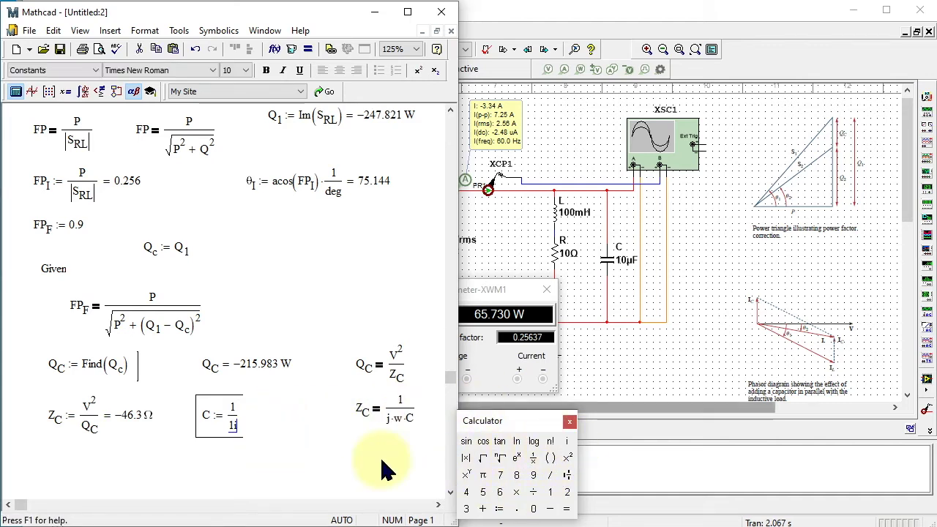
pyautogui.write('*')
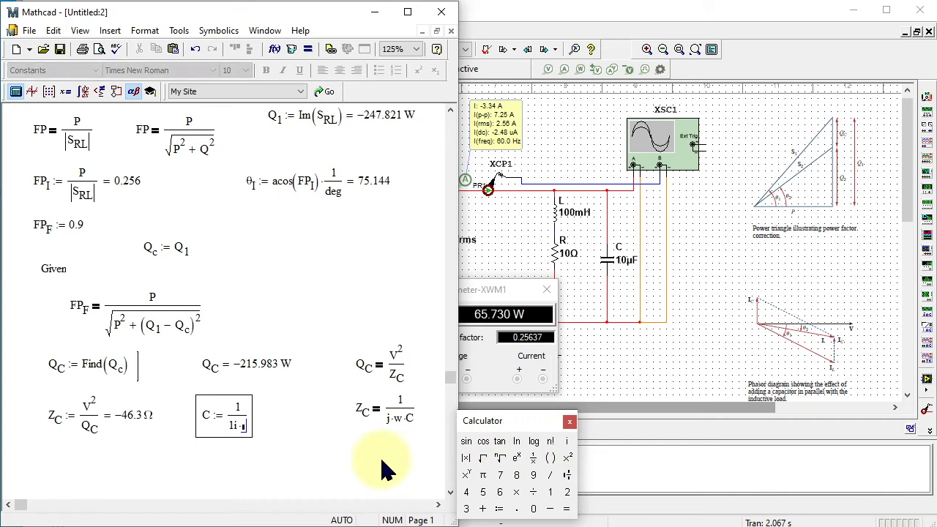
pyautogui.write('w')
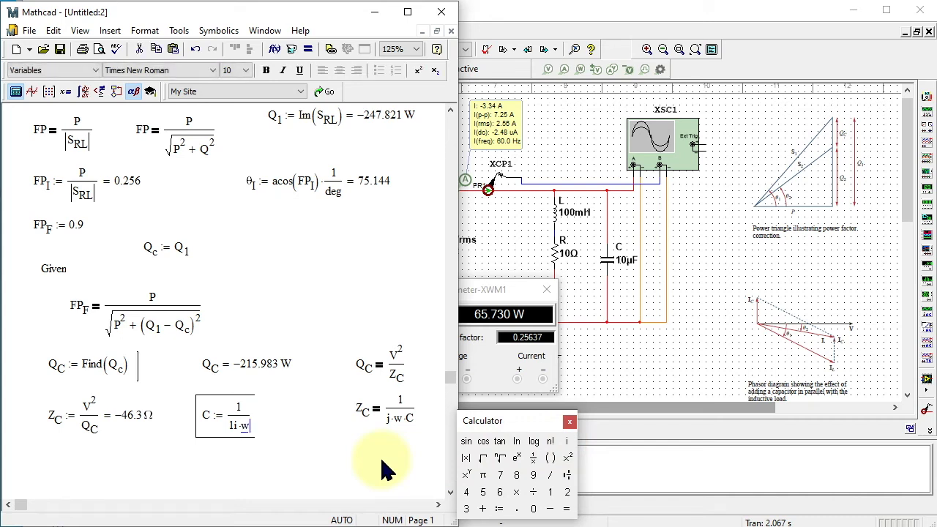
pyautogui.write('*Z.C')
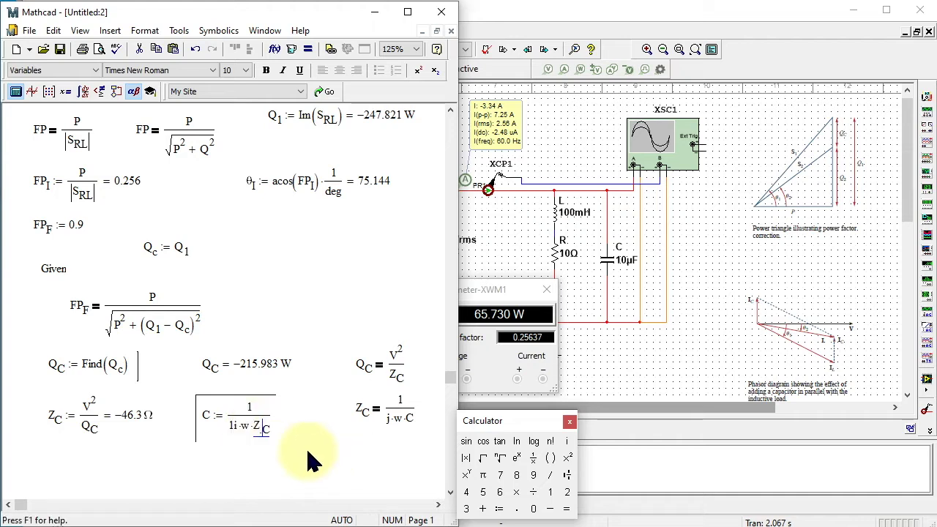
pyautogui.press('space')
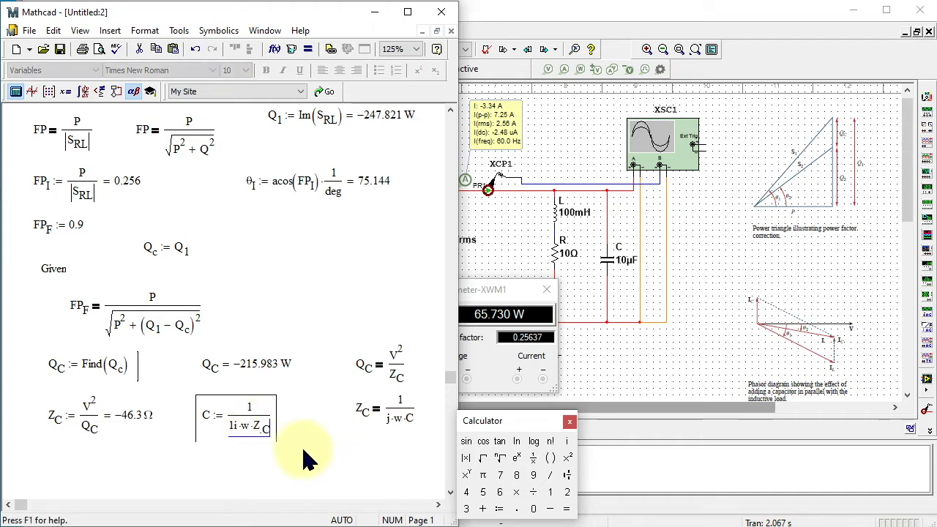
pyautogui.write('=')
pyautogui.press('Return')
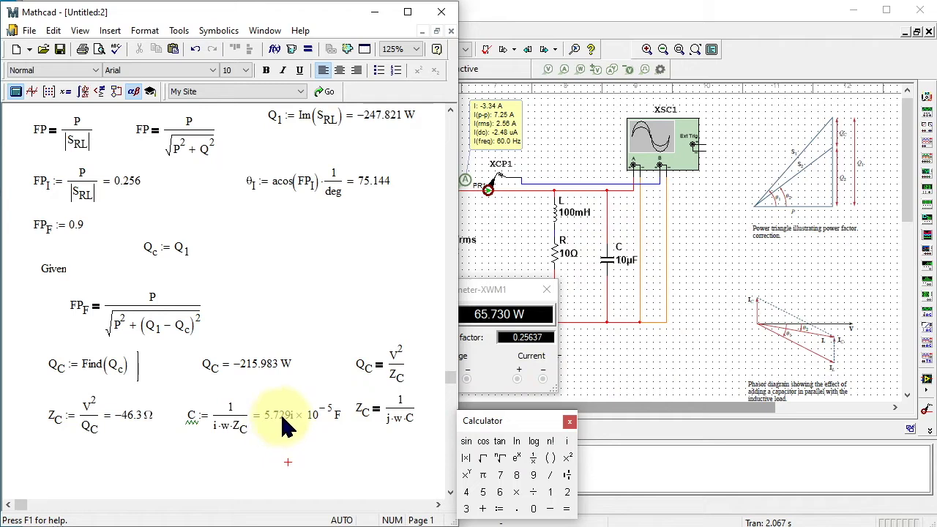
# Switch to Multisim and set capacitor C's capacitance to 57.29 µF.
pyautogui.doubleClick(608, 255)
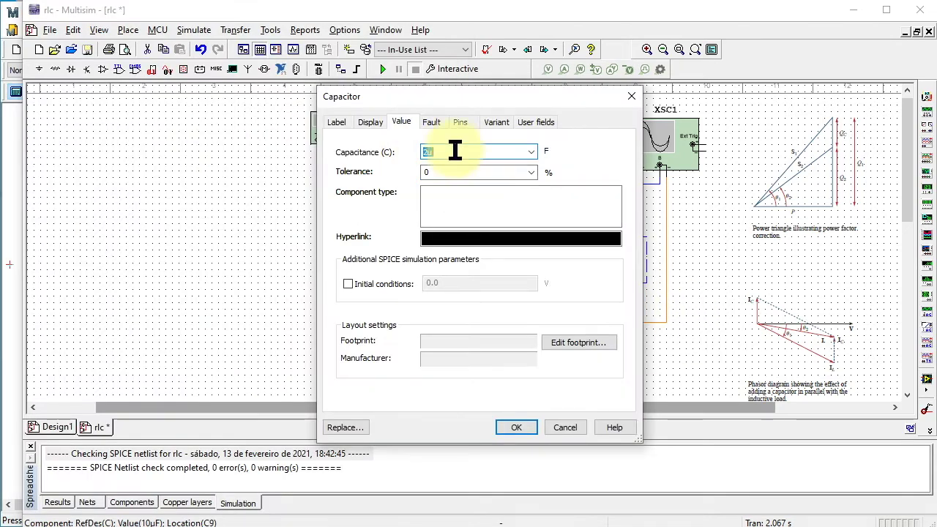
pyautogui.write('57.29u')
pyautogui.click(526, 426)
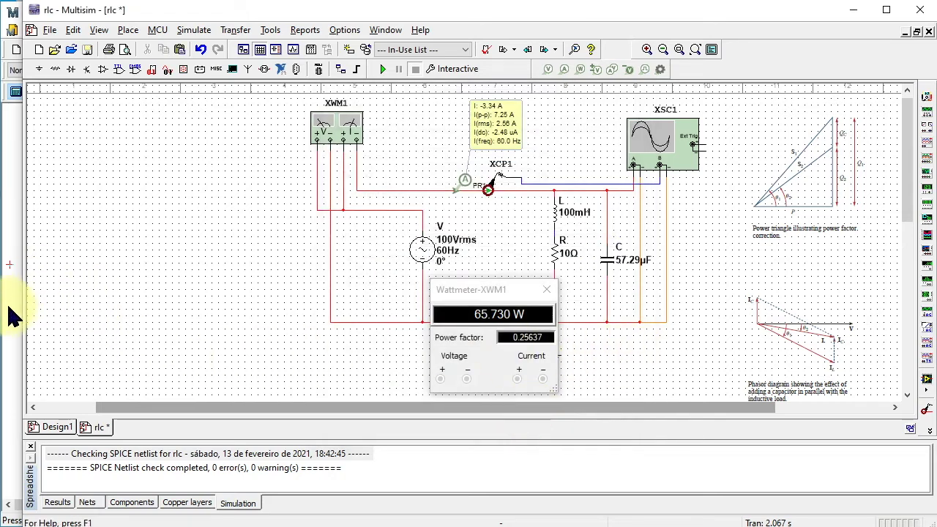
# Check the target power factor in Mathcad, then return to Multisim and move the wattmeter window clear of the ground symbol.
pyautogui.hotkey('alt', 'Tab')
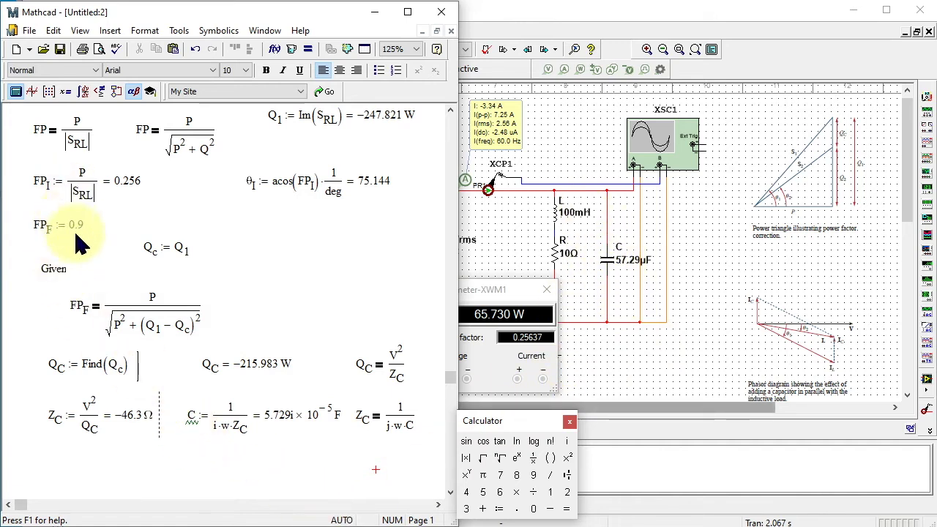
pyautogui.click(689, 357)
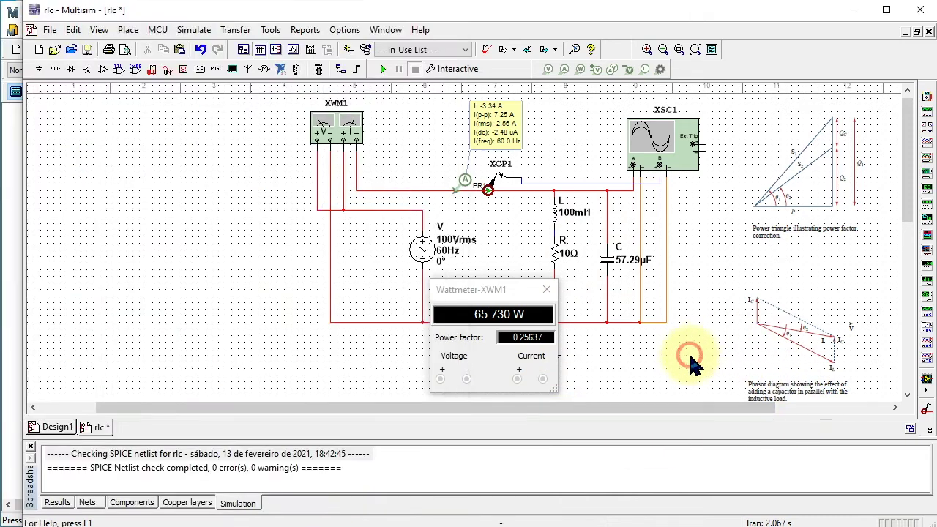
pyautogui.moveTo(509, 288); pyautogui.dragTo(426, 301)
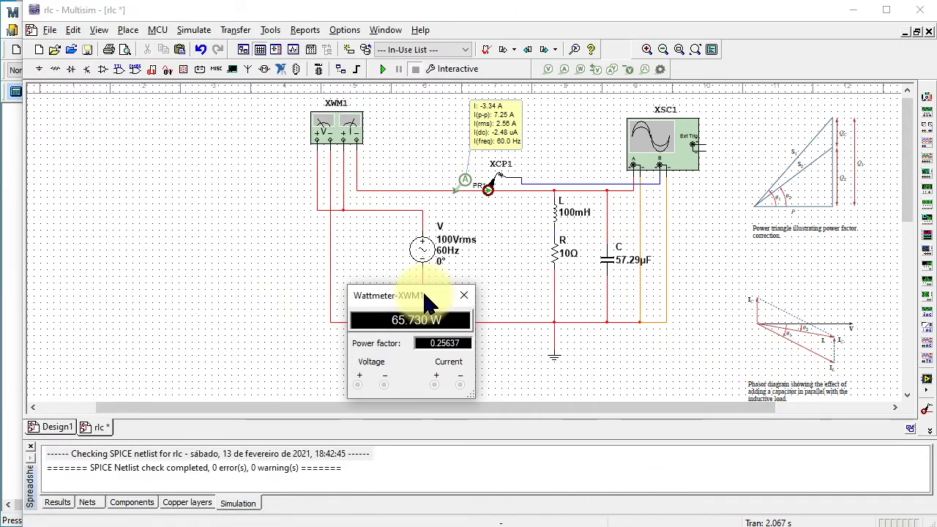
# Place a current probe on the RL branch below resistor R, move its readout beside the branch, and run the simulation.
pyautogui.click(564, 69)
pyautogui.click(554, 296)
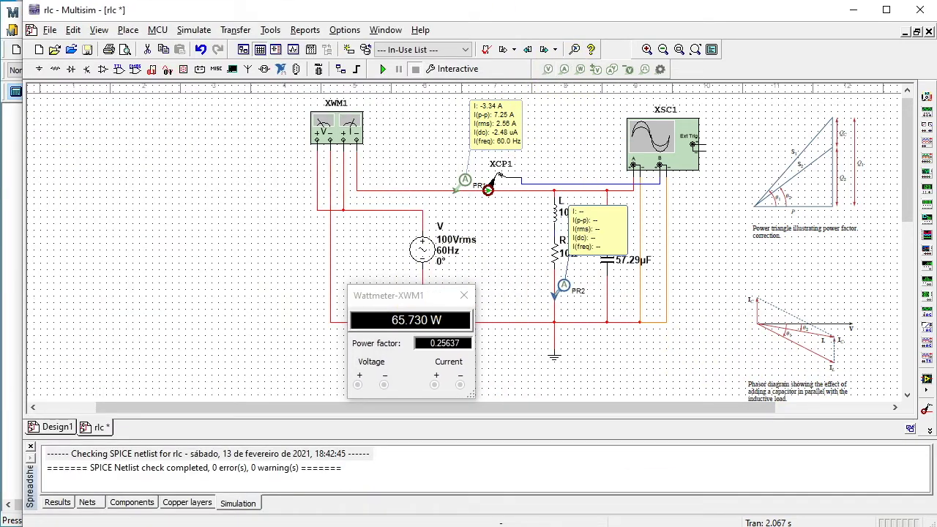
pyautogui.moveTo(597, 233); pyautogui.dragTo(501, 250)
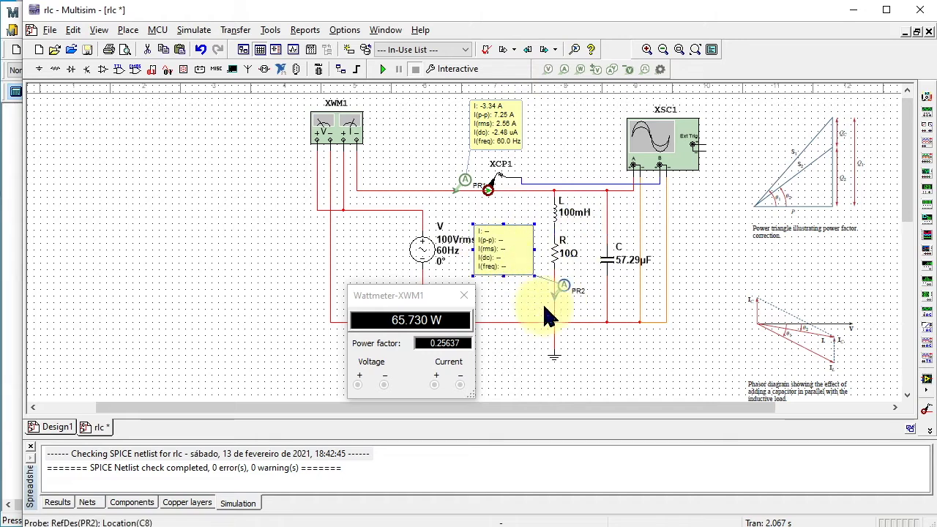
pyautogui.click(649, 374)
pyautogui.click(378, 69)
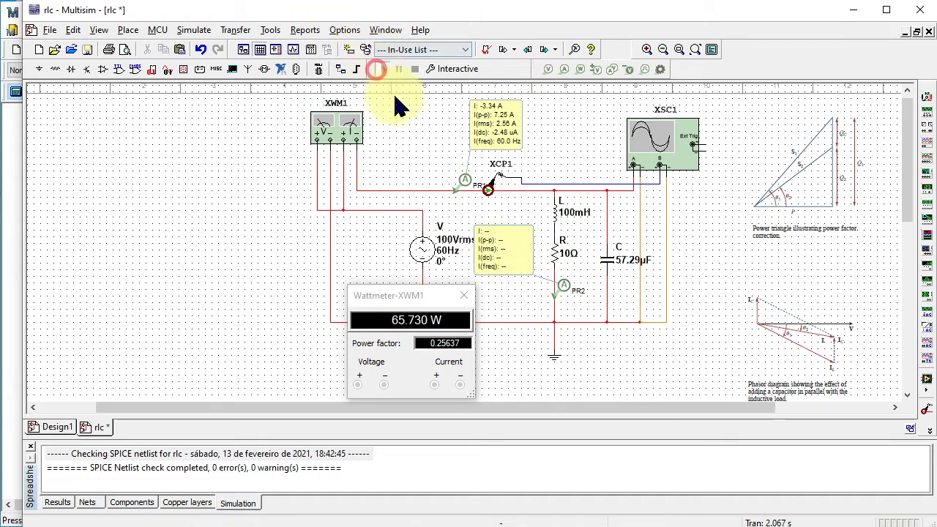
# Switch to Mathcad and compare the calculated RL current and power with the Multisim probe and wattmeter readings.
pyautogui.hotkey('alt', 'Tab')
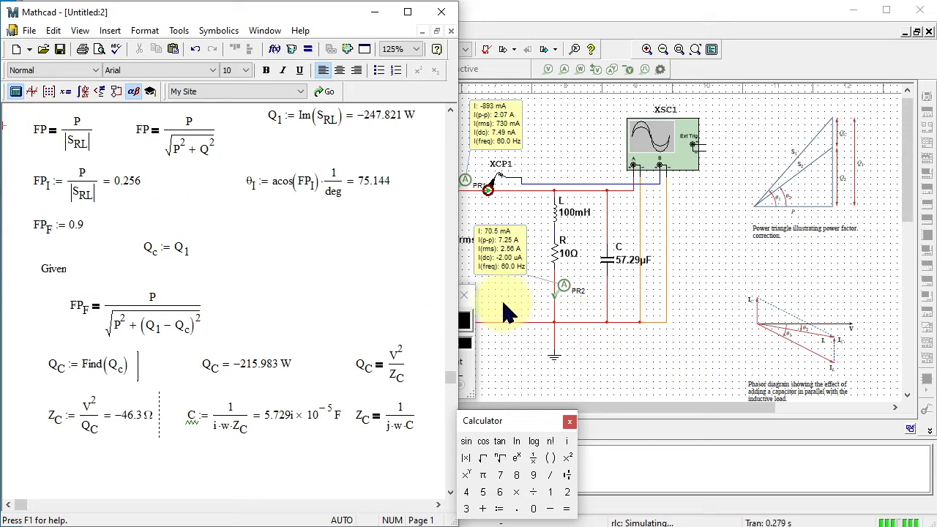
pyautogui.click(449, 112)
pyautogui.click(449, 112)
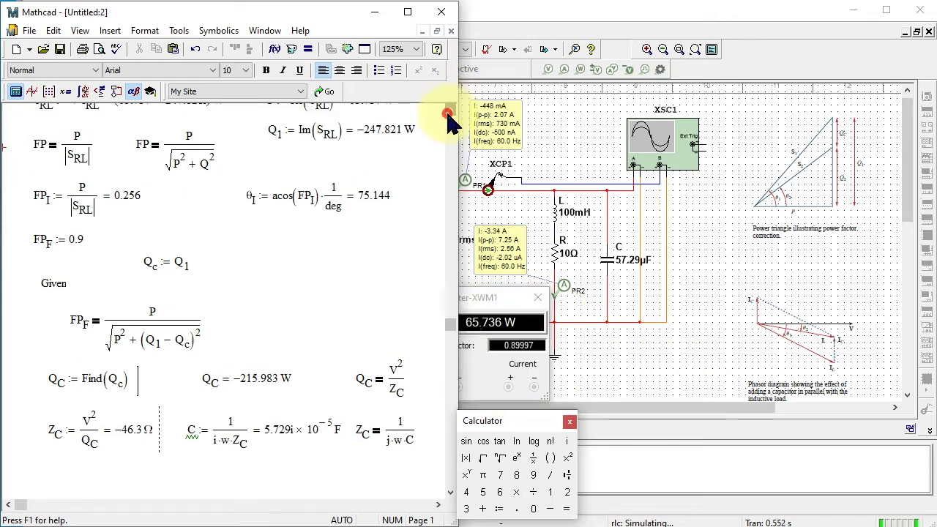
pyautogui.click(449, 111)
pyautogui.click(449, 111)
pyautogui.click(449, 112)
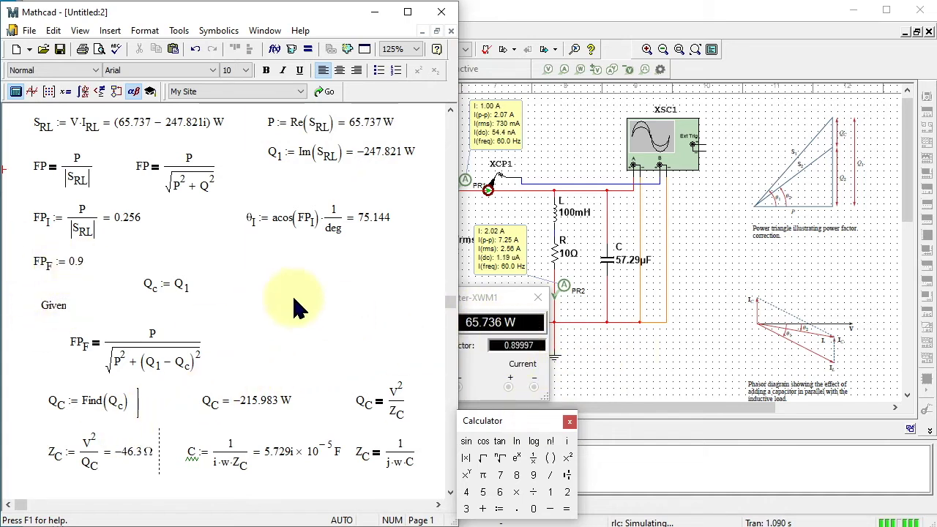
pyautogui.click(450, 109)
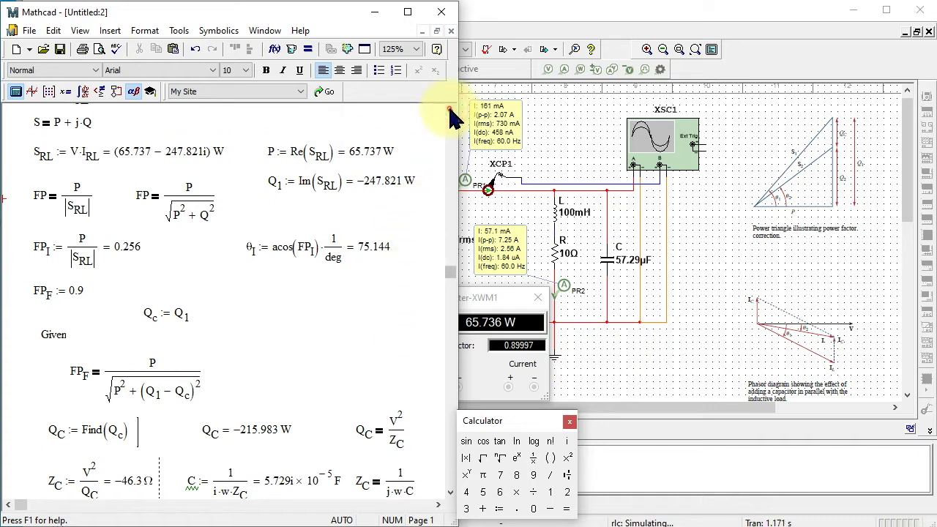
pyautogui.scroll(2, 450, 109)
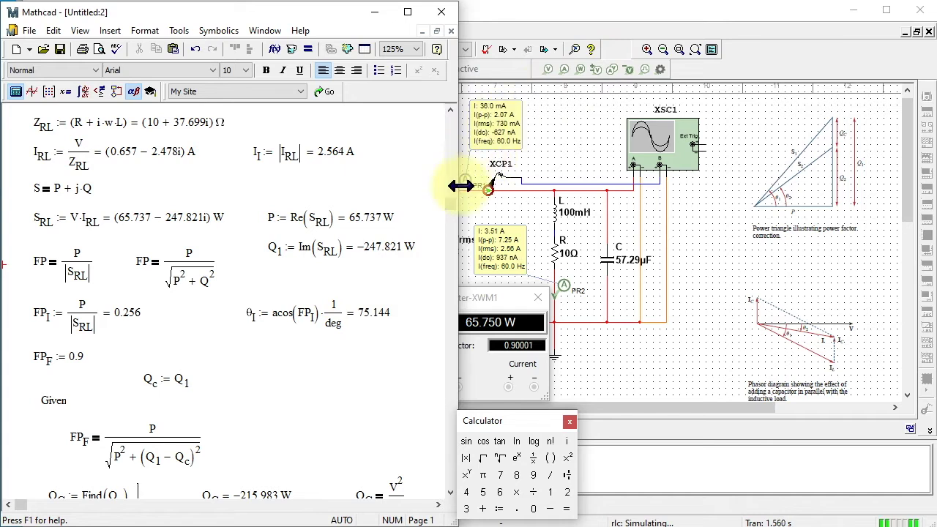
pyautogui.moveTo(384, 16); pyautogui.dragTo(342, 20)
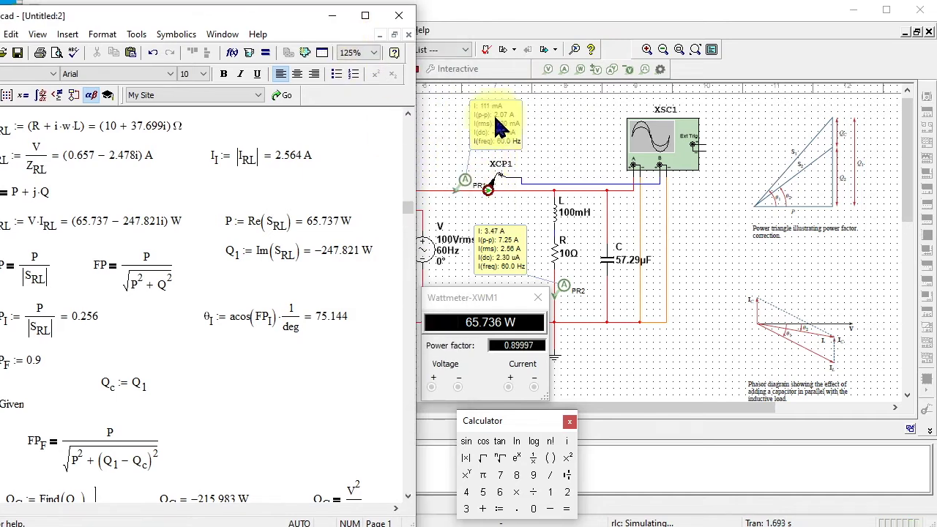
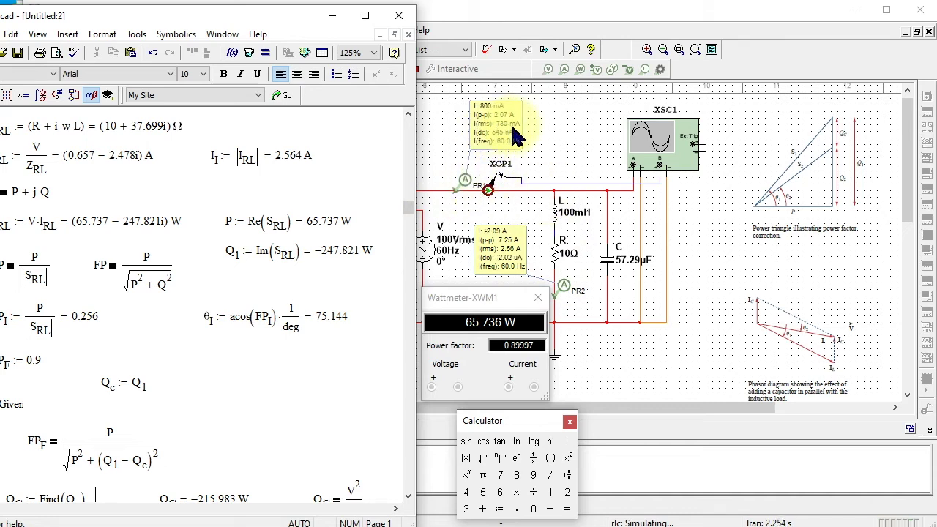
pyautogui.press('super+Left')
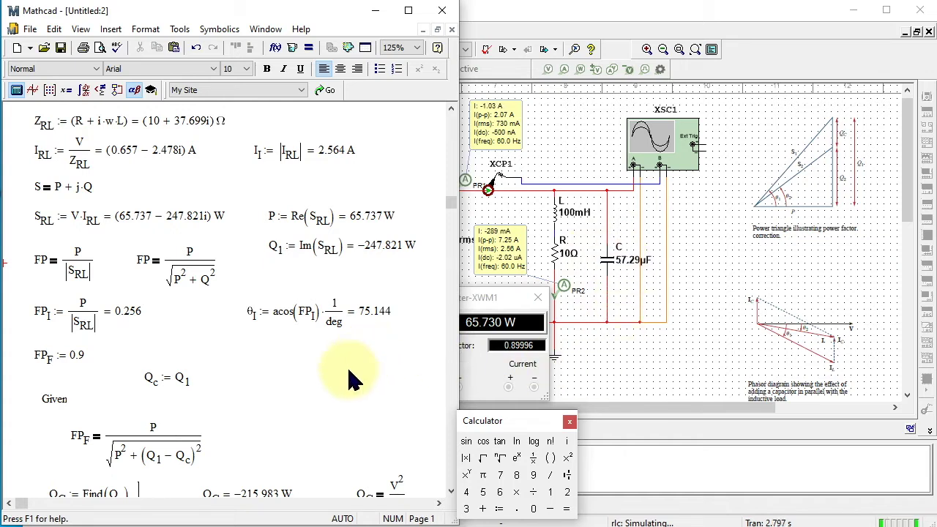
# Enter a partial definition Z_F := Z_RL· below the calculated Z_C, and move it down to leave space above it.
pyautogui.scroll(-2, 350, 377)
pyautogui.scroll(-5, 350, 377)
pyautogui.click(47, 395)
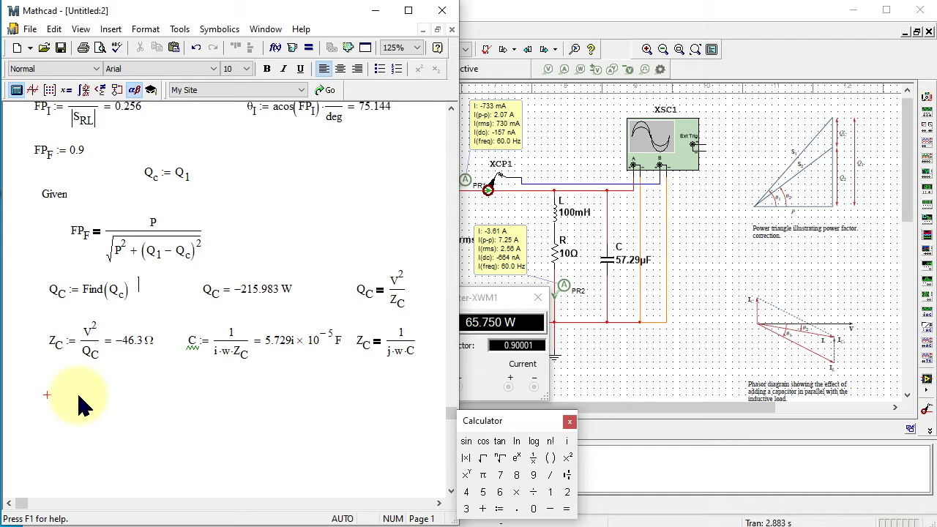
pyautogui.write('Z')
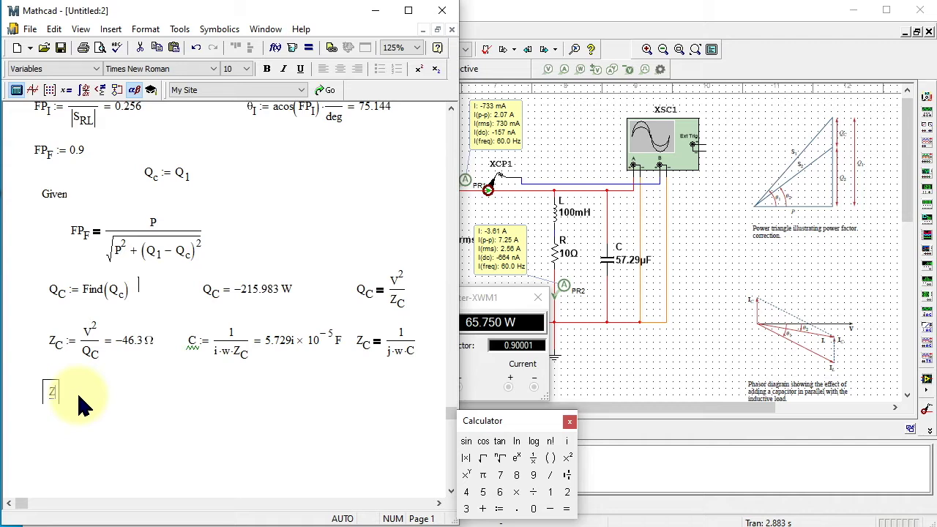
pyautogui.write('.F:')
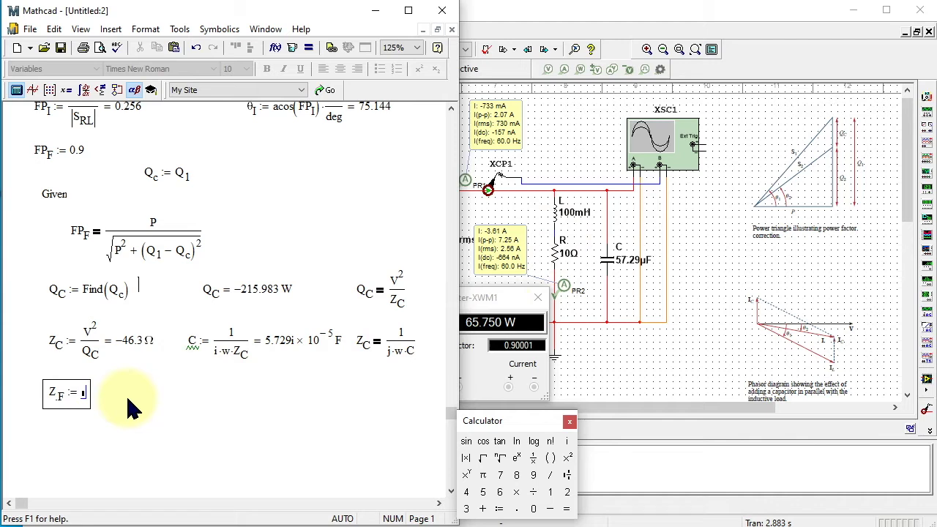
pyautogui.write('Z')
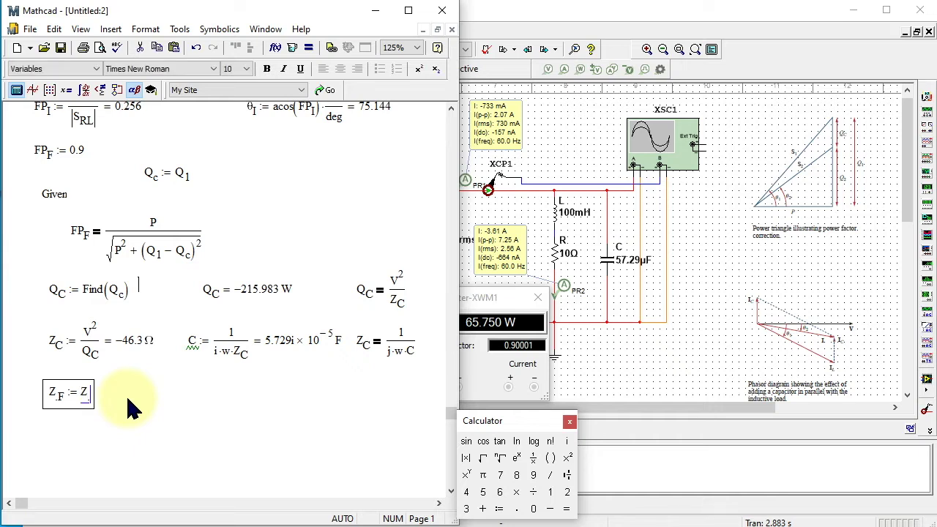
pyautogui.write('RL')
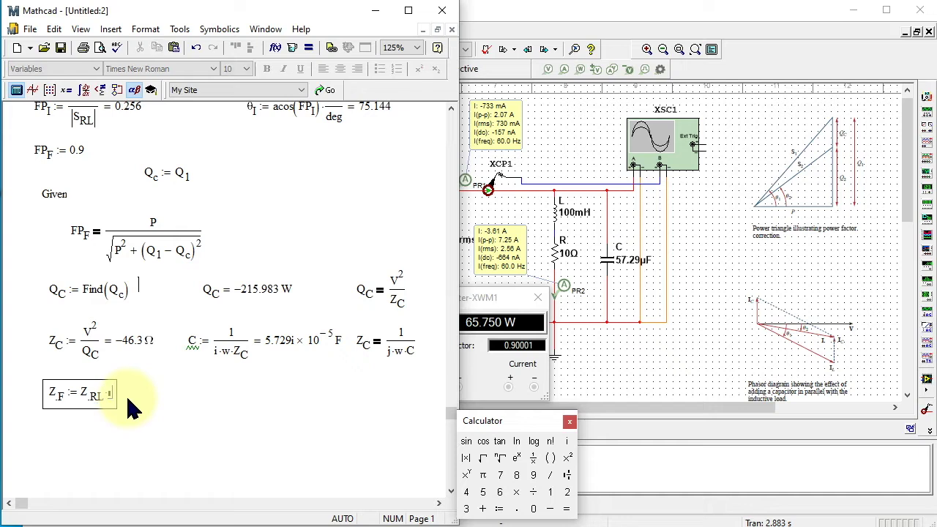
pyautogui.write('*')
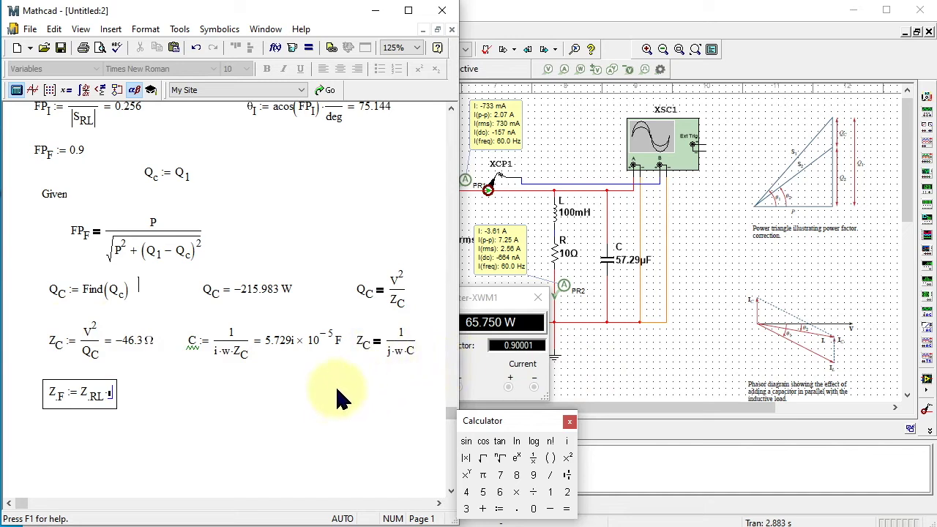
pyautogui.click(128, 377)
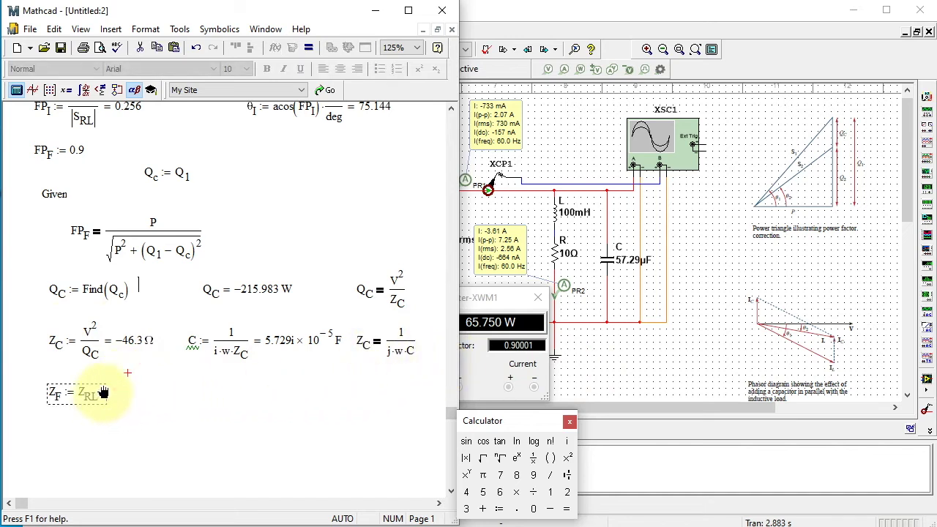
pyautogui.moveTo(109, 394); pyautogui.dragTo(100, 429)
pyautogui.click(55, 388)
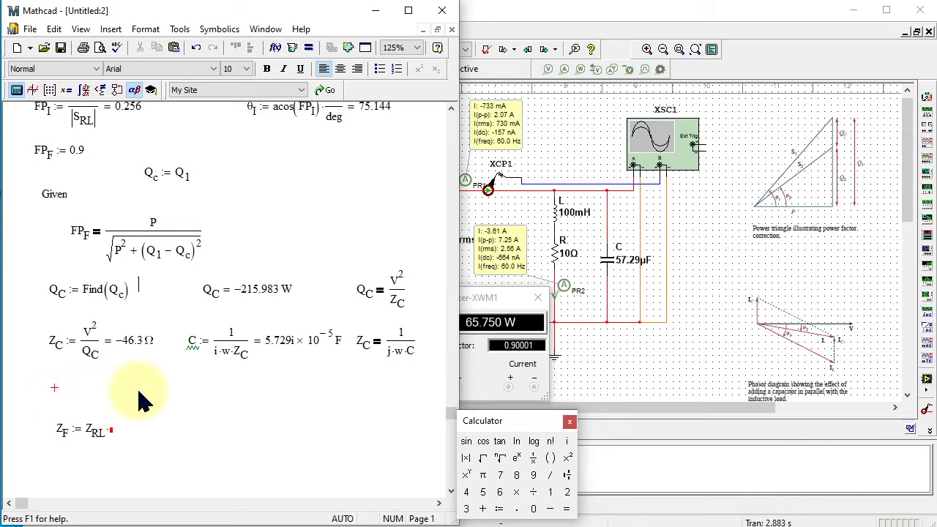
pyautogui.click(397, 342)
pyautogui.moveTo(398, 342); pyautogui.dragTo(408, 345)
pyautogui.rightClick(407, 343)
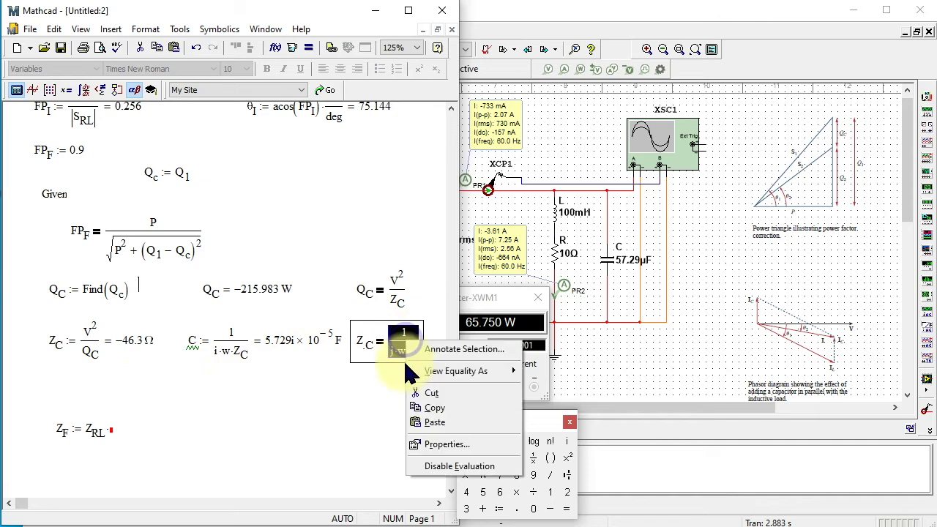
pyautogui.click(439, 425)
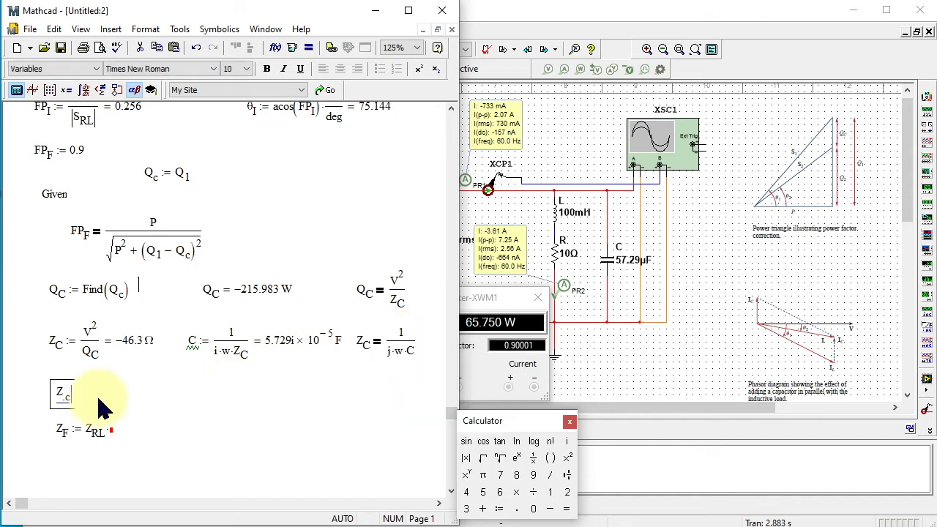
# Define Z_C := 1/(i·w·C) in the space above the Z_F definition and evaluate it numerically.
pyautogui.press('capslock')
pyautogui.press('BackSpace')
pyautogui.press('capslock')
pyautogui.write('C')
pyautogui.write(':1/1i*w*C')
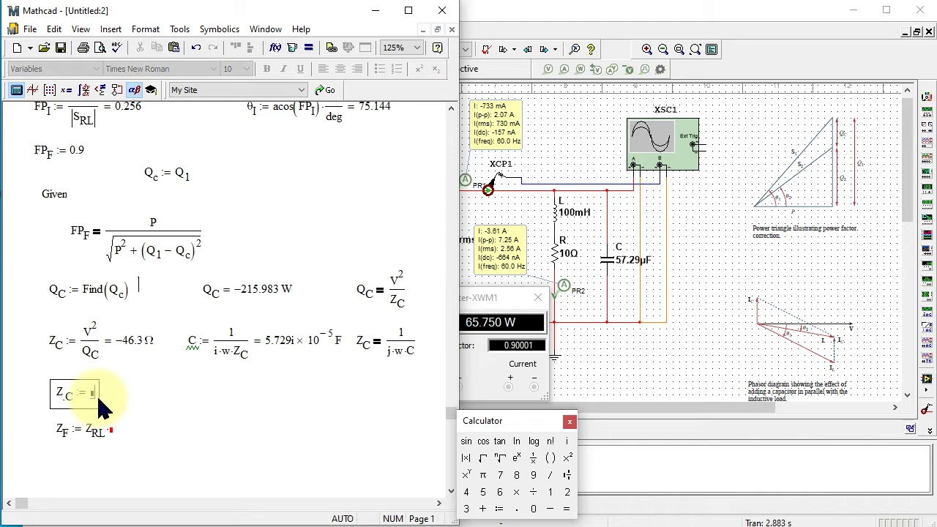
pyautogui.click(128, 399)
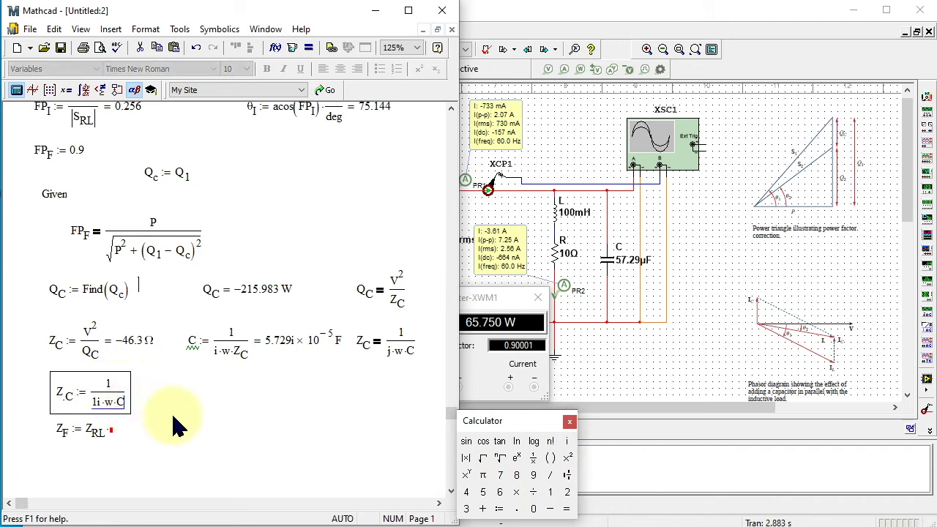
pyautogui.write('= -46.3 Ω')
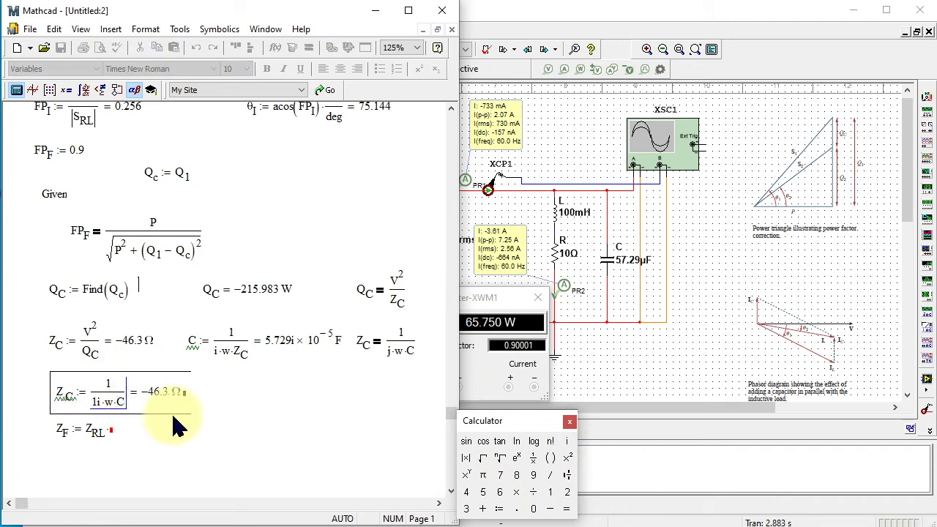
pyautogui.click(200, 396)
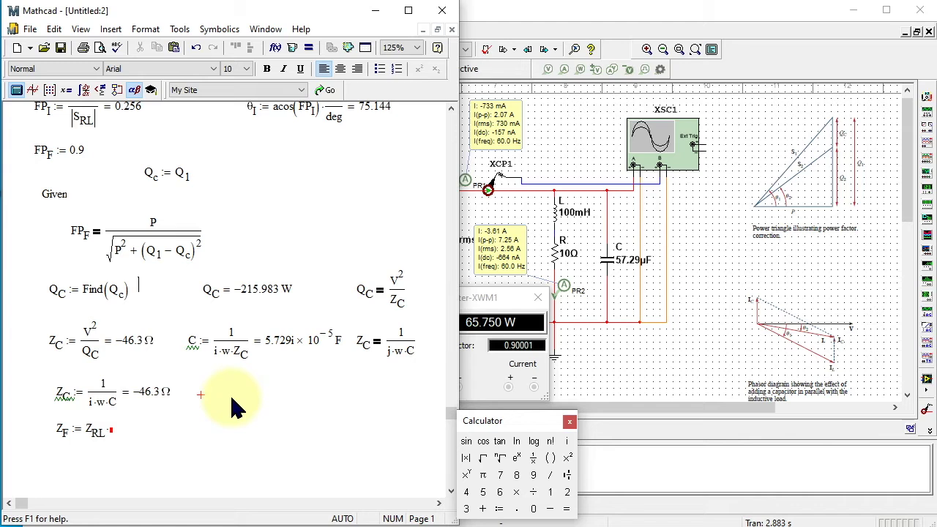
pyautogui.click(230, 389)
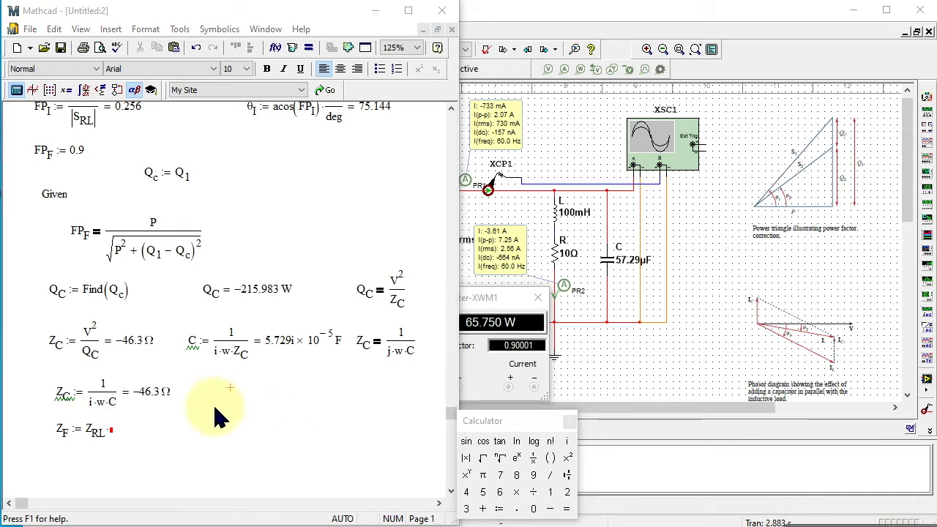
# Rewrite the definition of C as -1/(w·Z_C), removing the imaginary unit from the denominator.
pyautogui.click(222, 359)
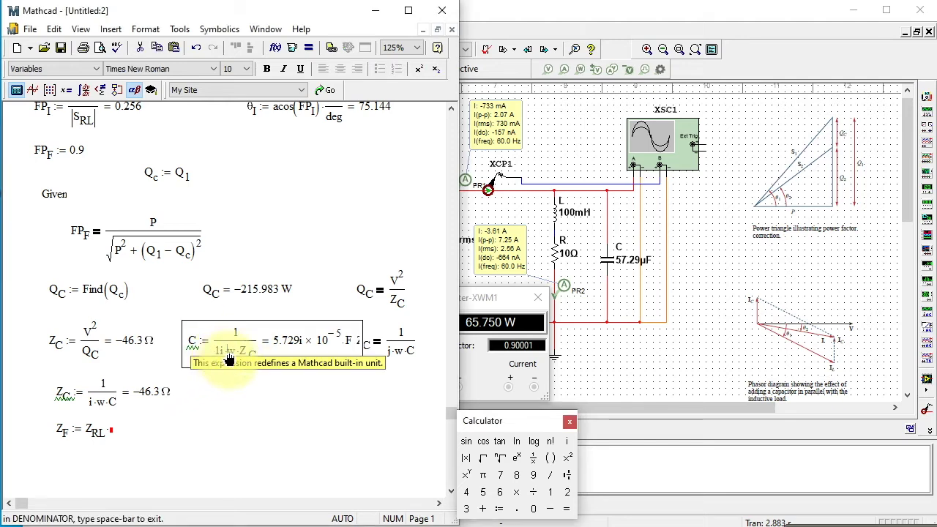
pyautogui.press('BackSpace')
pyautogui.press('BackSpace')
pyautogui.press('BackSpace')
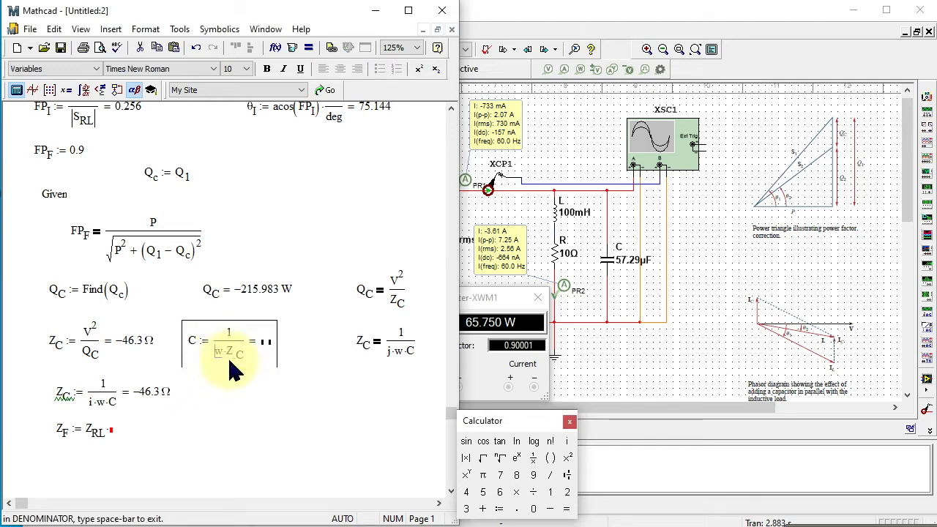
pyautogui.click(230, 341)
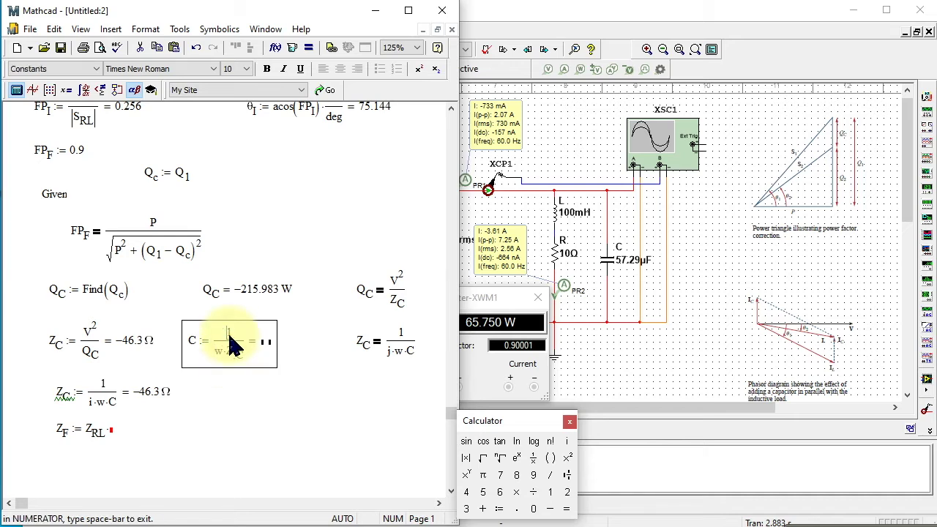
pyautogui.press('Delete')
pyautogui.write('-')
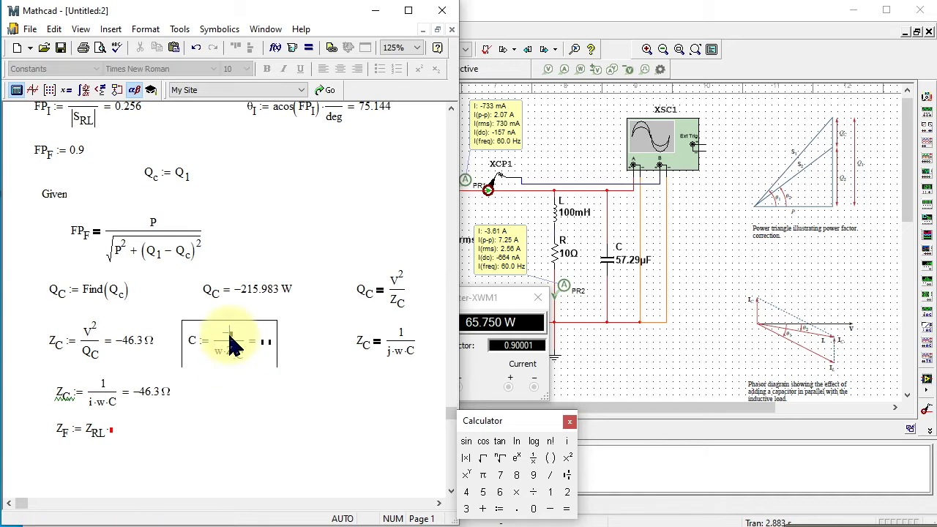
pyautogui.write('1')
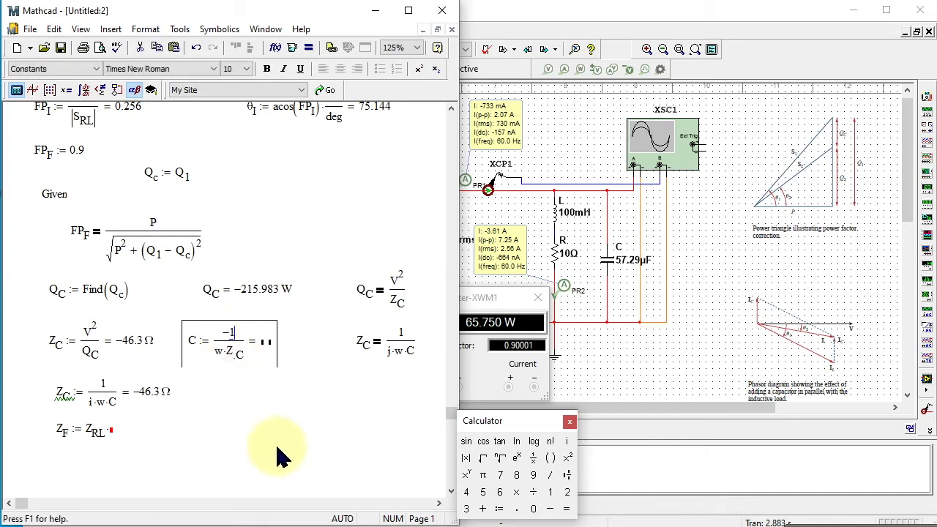
pyautogui.click(282, 375)
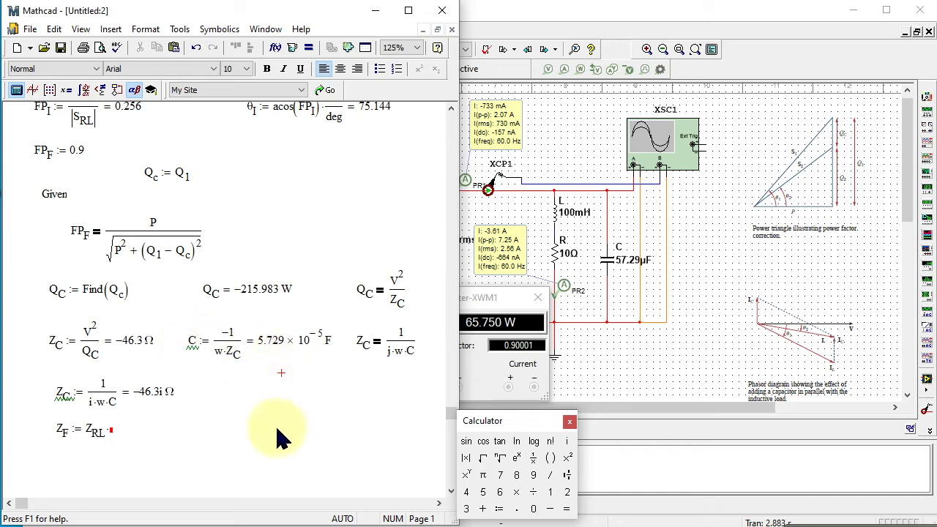
# Complete the Z_F definition as Z_RL·Z_C/(Z_RL + Z_C) and evaluate it numerically.
pyautogui.click(64, 395)
pyautogui.click(110, 430)
pyautogui.write('Z.C')
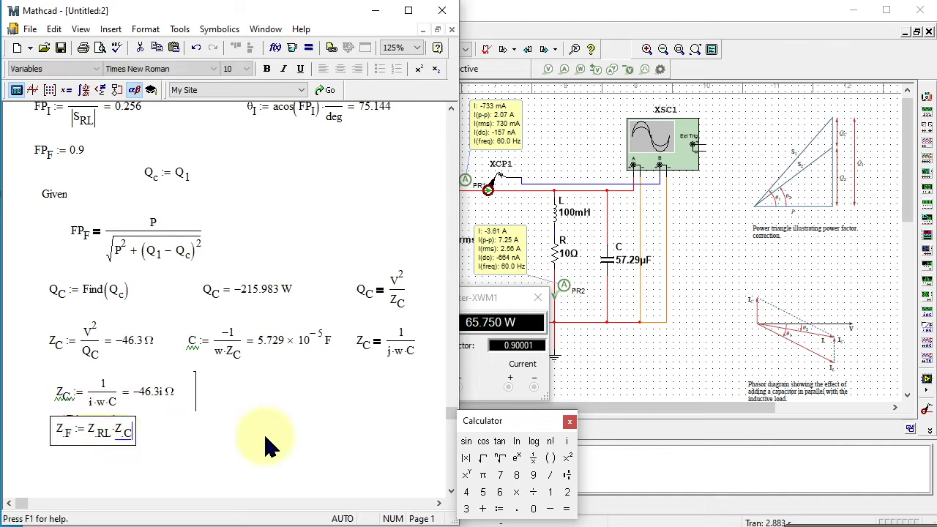
pyautogui.press('space')
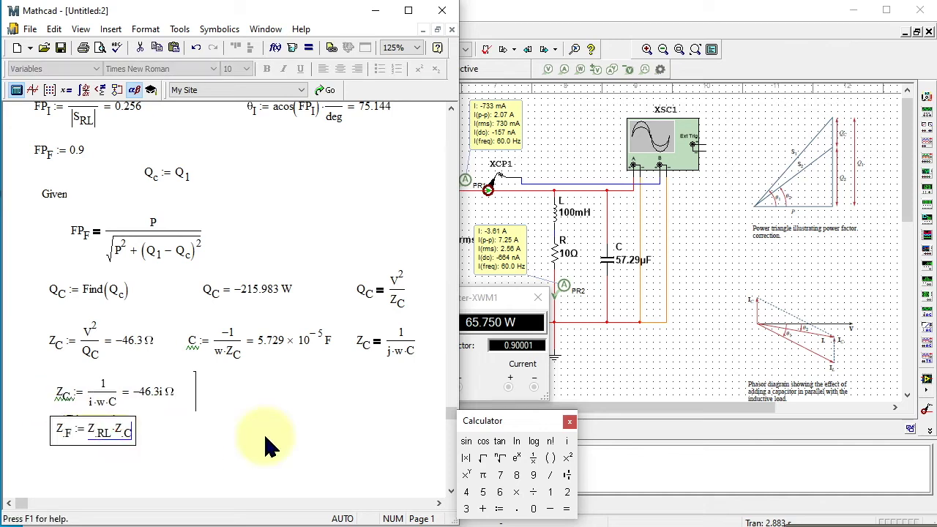
pyautogui.press('/')
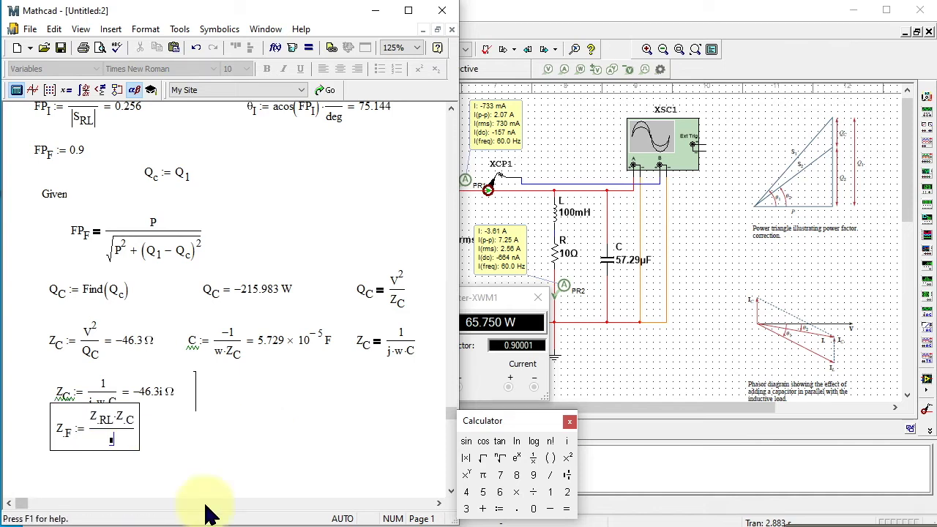
pyautogui.hotkey('ctrl', 'z')
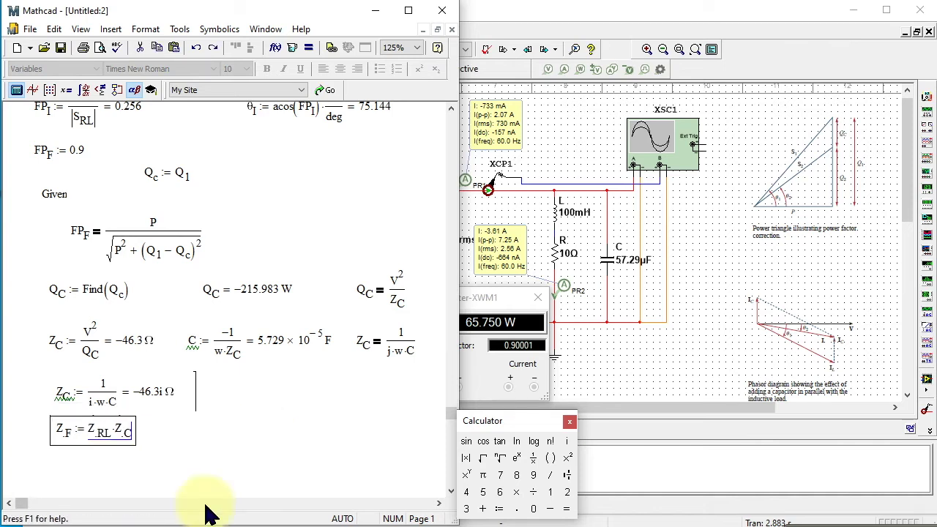
pyautogui.write('*')
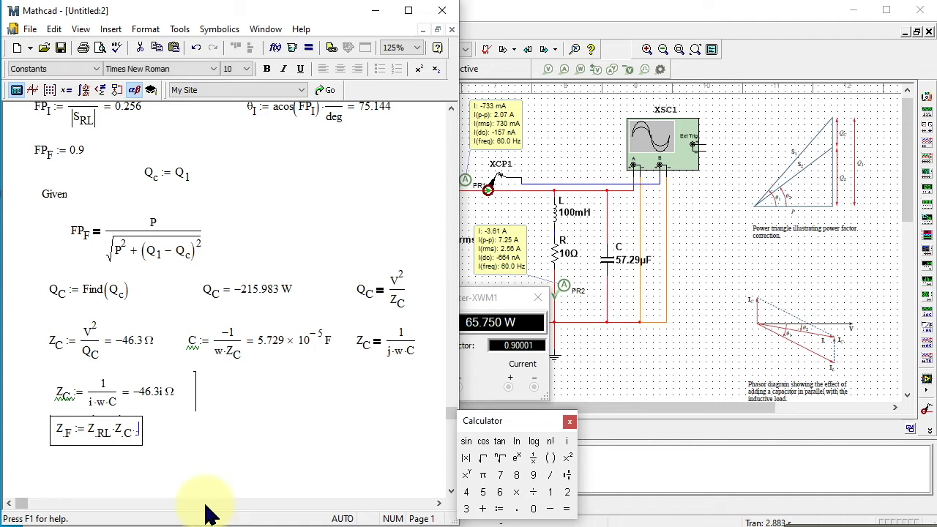
pyautogui.hotkey('ctrl', 'z')
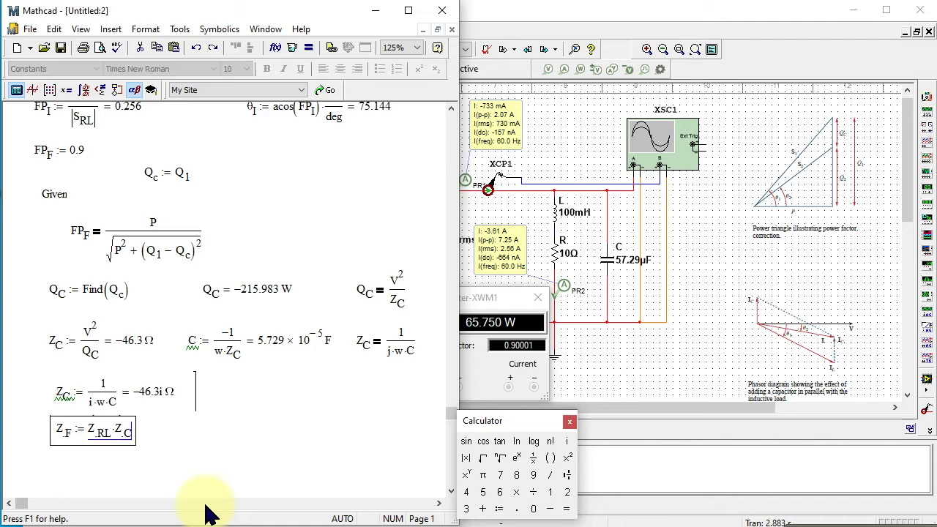
pyautogui.write('/ ')
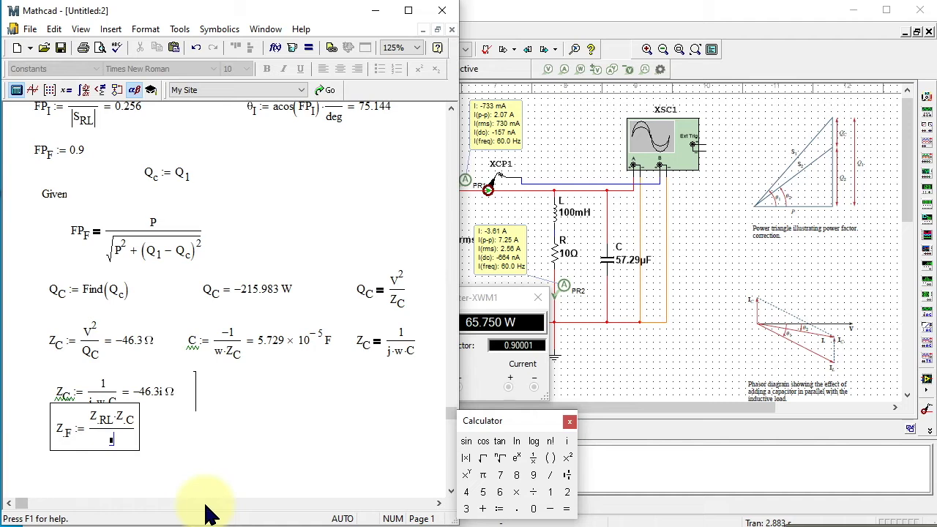
pyautogui.write('(Z.')
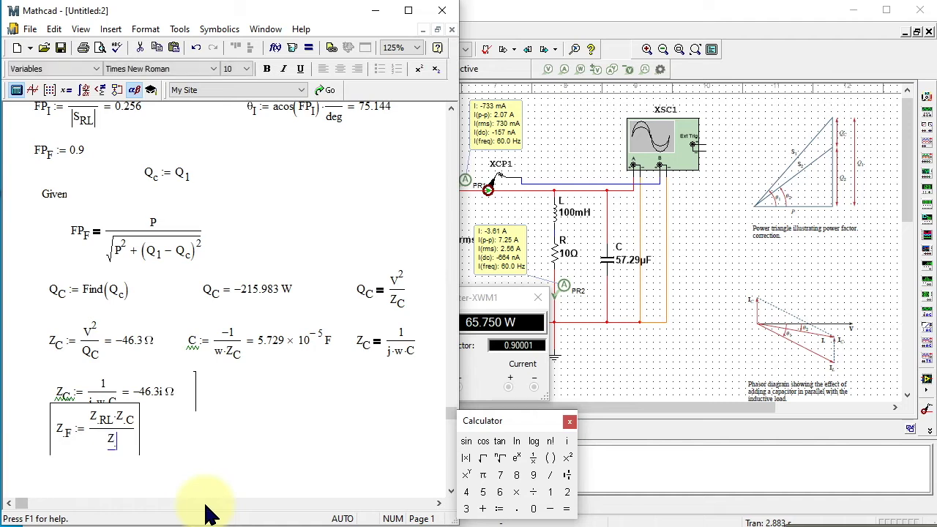
pyautogui.write('RL + ')
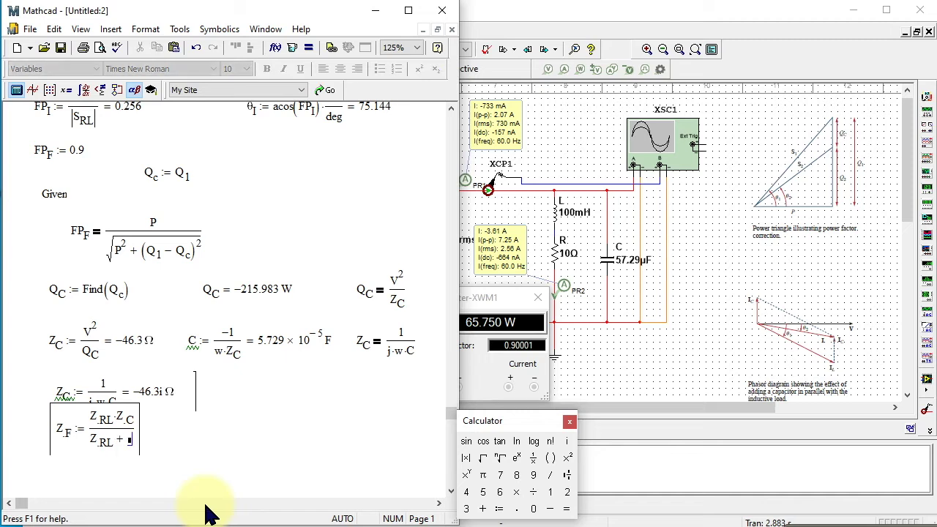
pyautogui.write('Z.C')
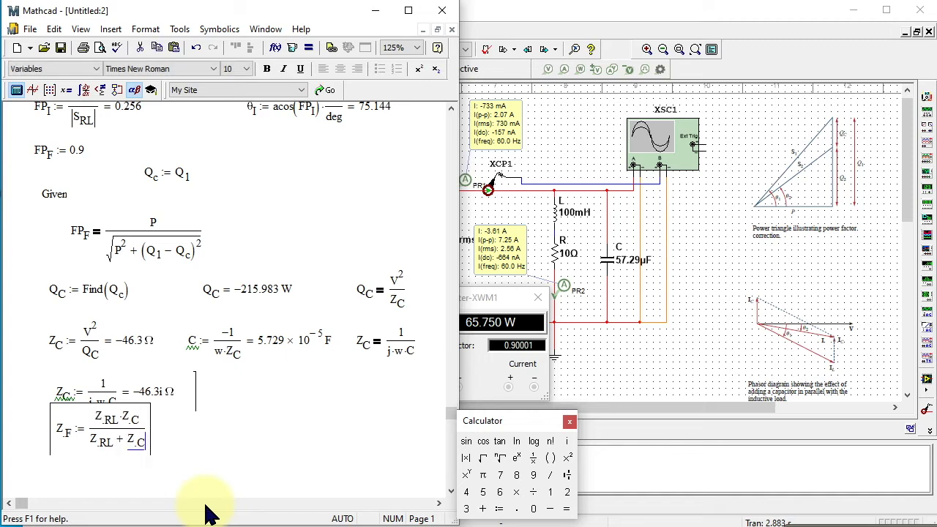
pyautogui.press('space')
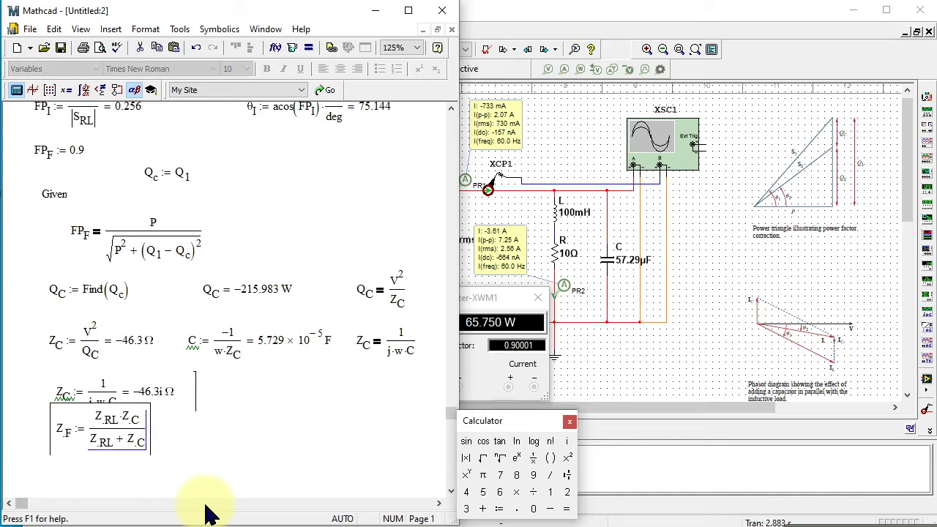
pyautogui.write('= (123.219 + 59.678i)·Ω')
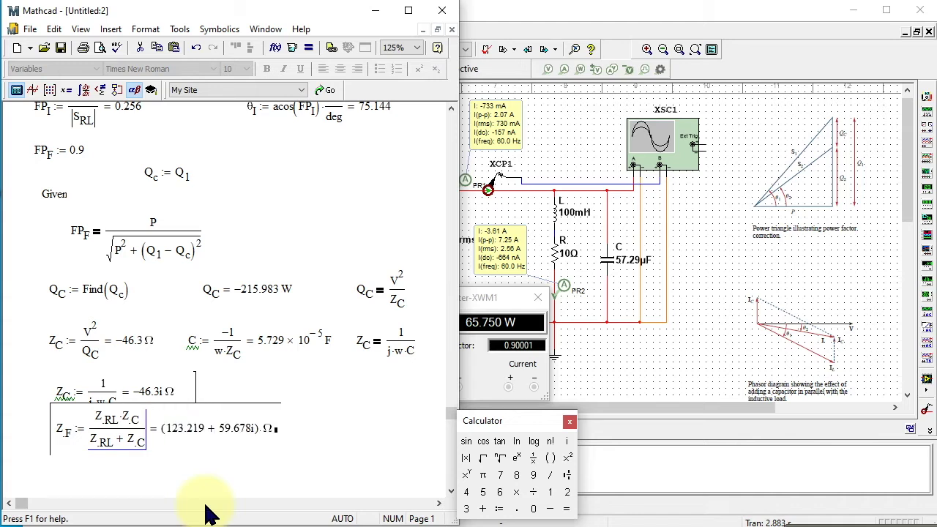
# Move the Z_F equation slightly down so it clears the Z_C definition above it.
pyautogui.click(247, 458)
pyautogui.moveTo(303, 402); pyautogui.dragTo(244, 443)
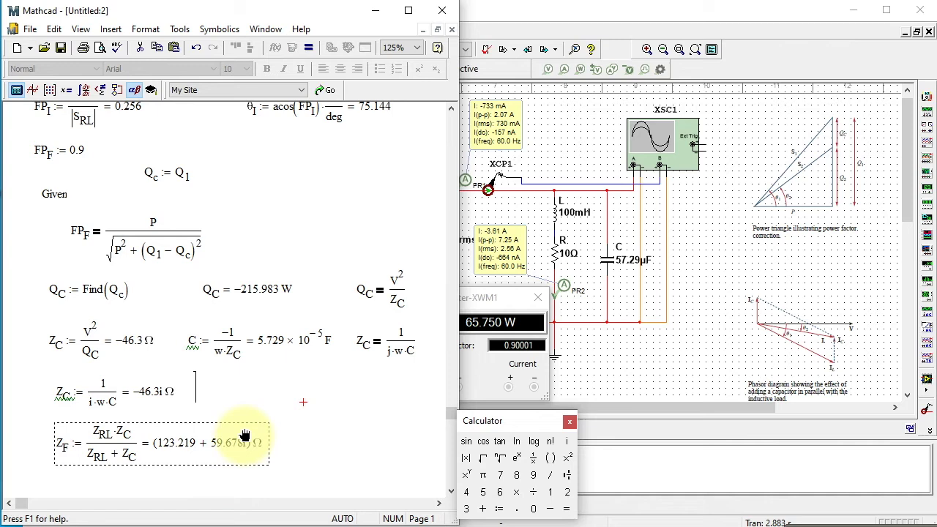
pyautogui.click(322, 425)
# Define the corrected current I_F := V/Z_F below the Z_F equation and evaluate it numerically.
pyautogui.scroll(-3, 59, 440)
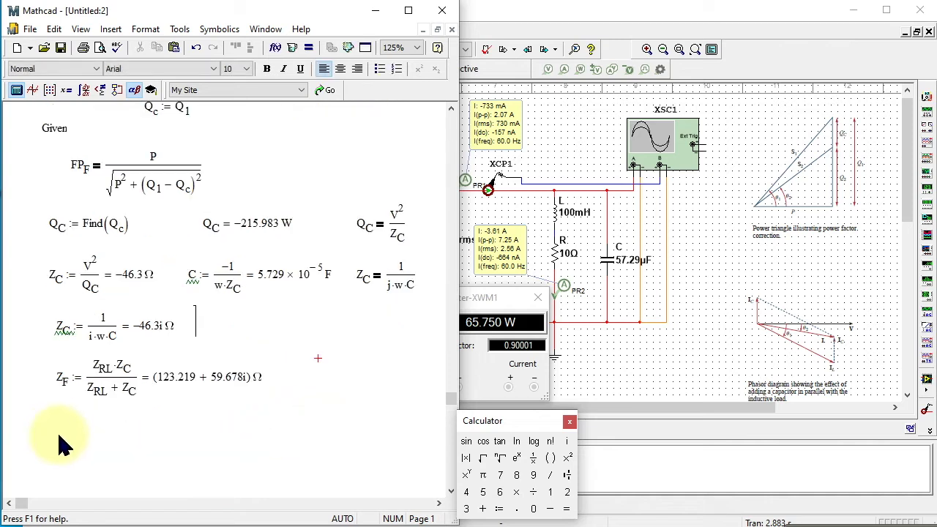
pyautogui.click(55, 433)
pyautogui.write('I.F')
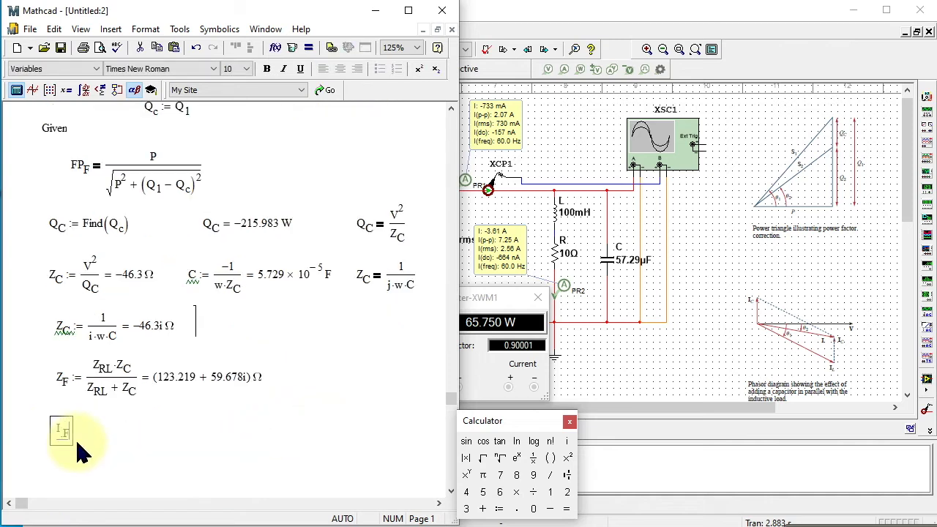
pyautogui.write(':=')
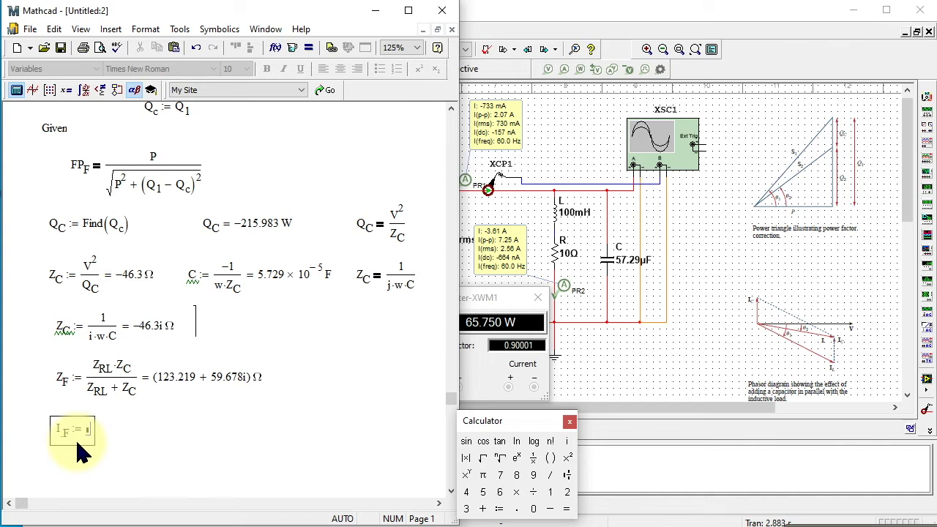
pyautogui.write('V/')
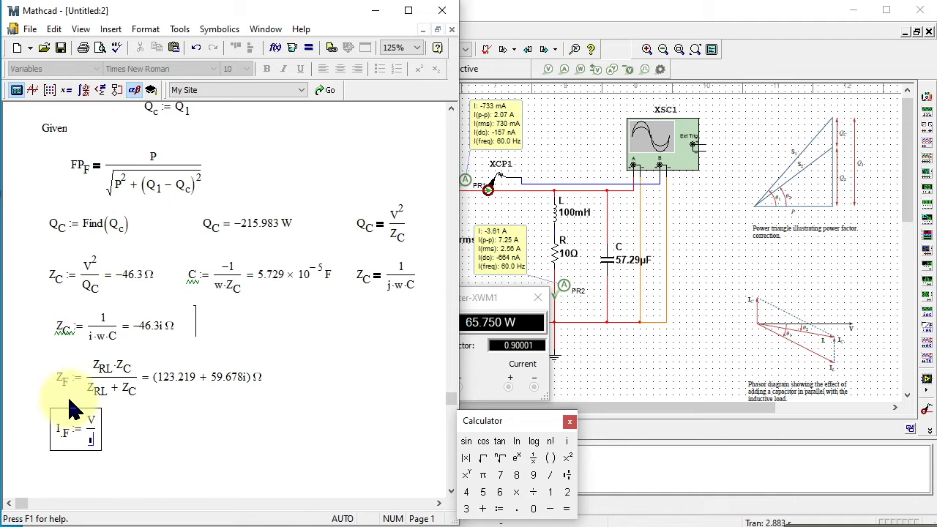
pyautogui.write('Z')
pyautogui.write('.')
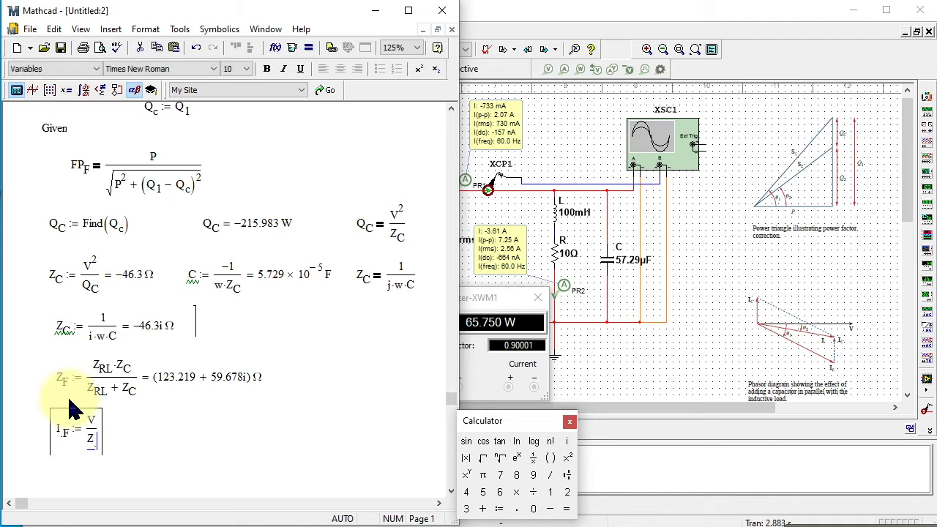
pyautogui.write('F')
pyautogui.press('space')
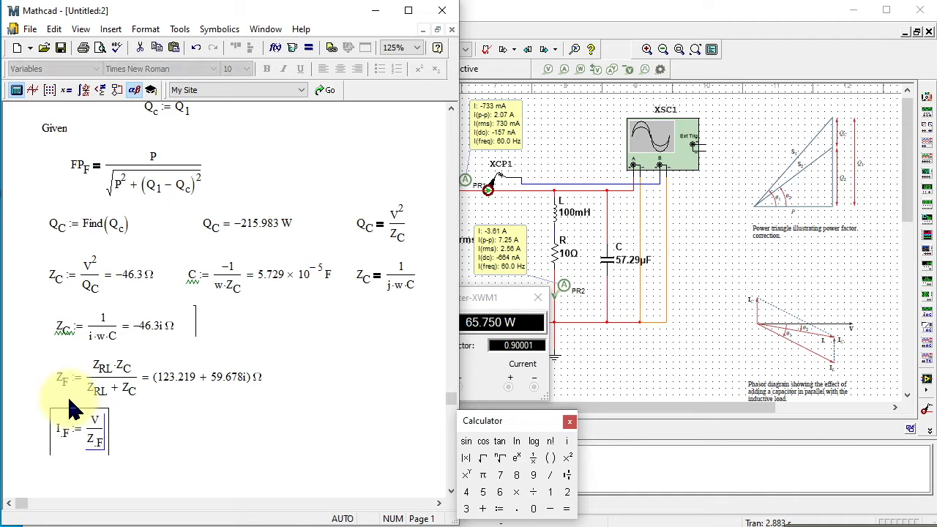
pyautogui.write('= (0.657 − 0.318i)·A')
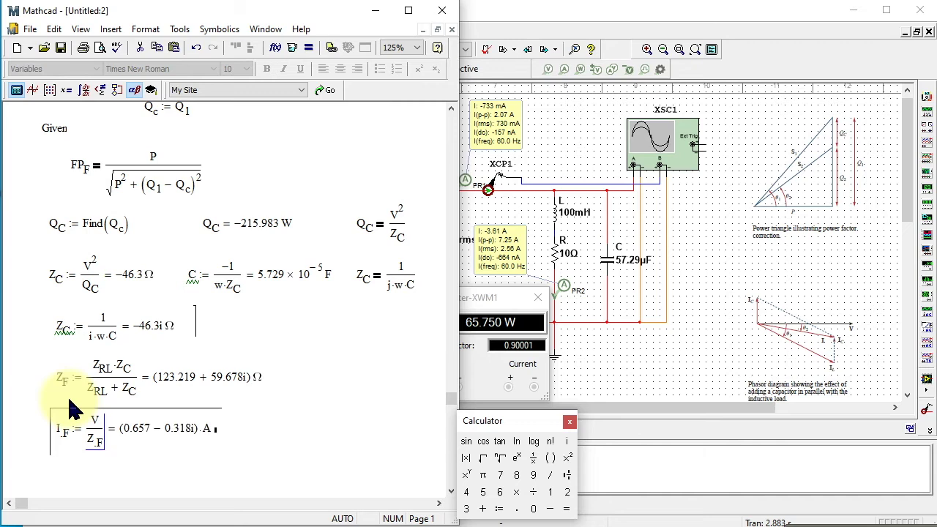
# Define I := |I_F| beside the complex current I_F and evaluate its magnitude.
pyautogui.click(281, 433)
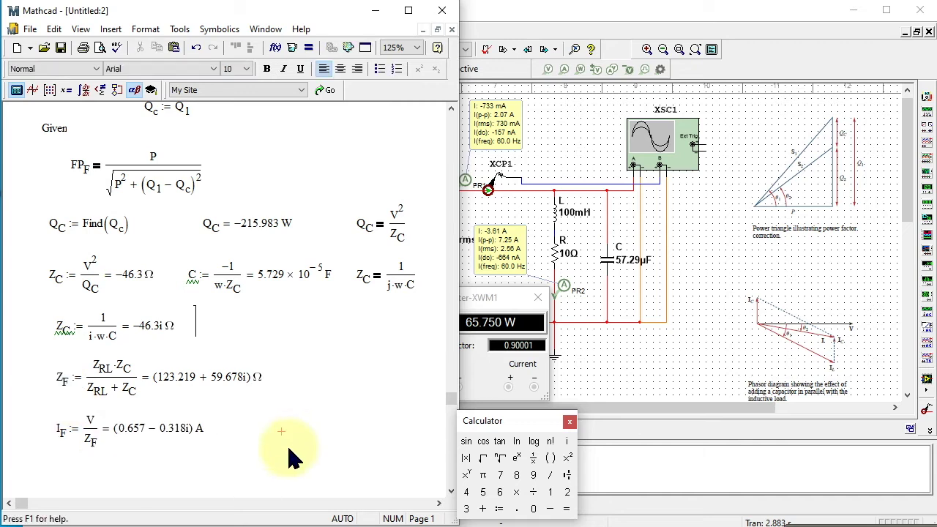
pyautogui.write('I')
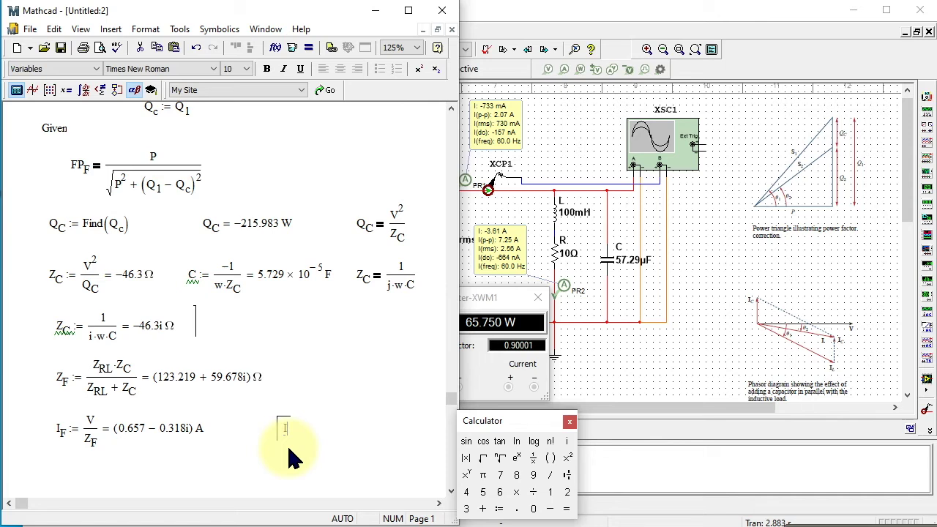
pyautogui.write(':=')
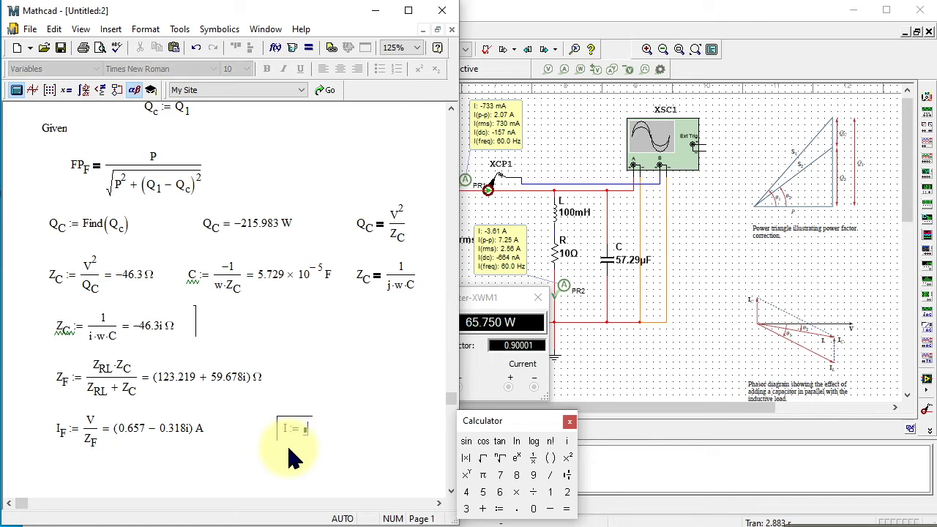
pyautogui.write('I')
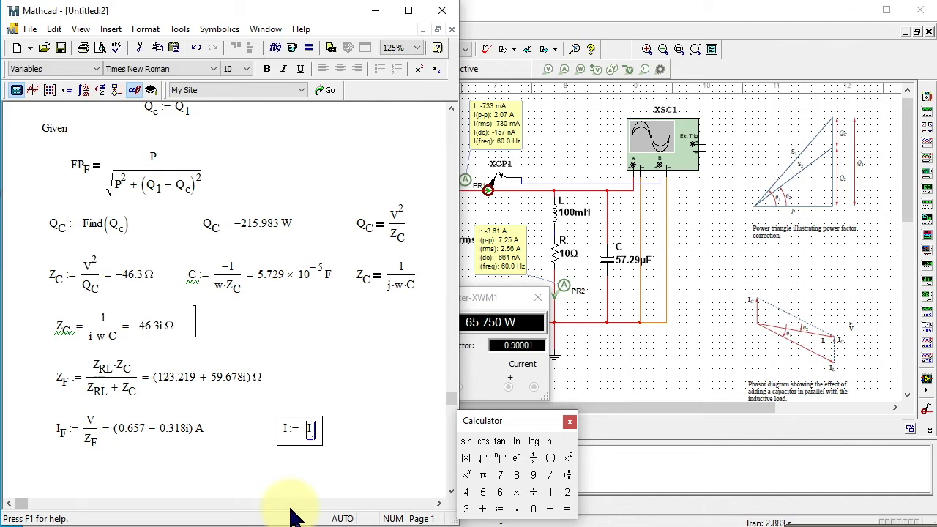
pyautogui.write('.F')
pyautogui.press('space')
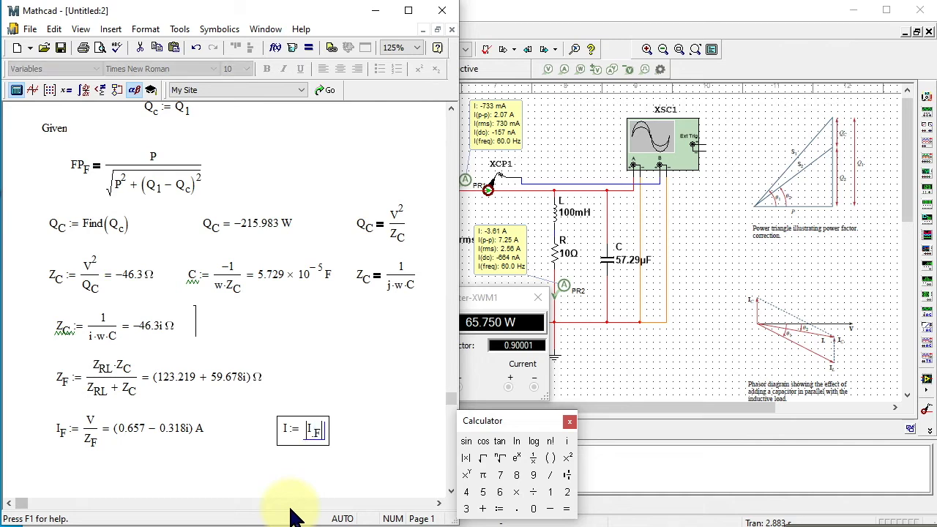
pyautogui.write('= 0.73 A')
pyautogui.click(354, 454)
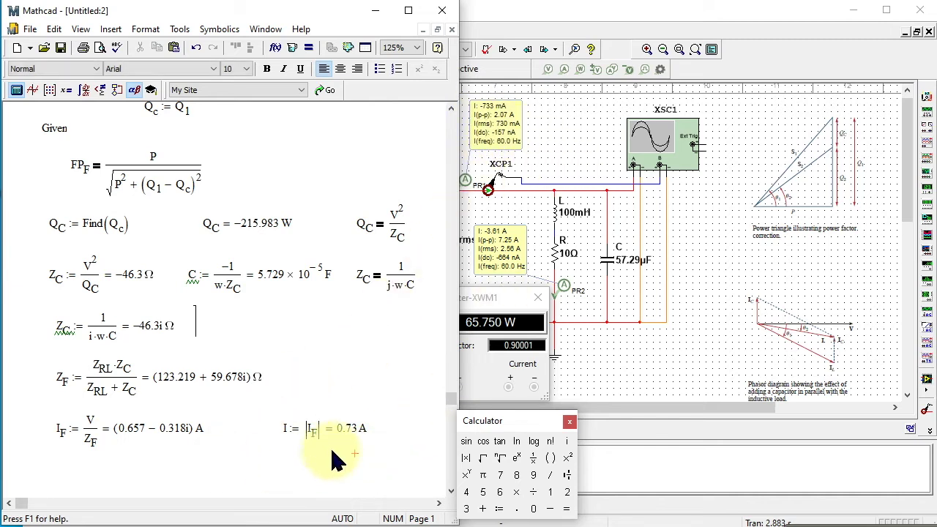
# Check how the initial current magnitude is named in the earlier equations, and rename the new magnitude variable I to I_F.
pyautogui.moveTo(451, 398); pyautogui.dragTo(451, 188)
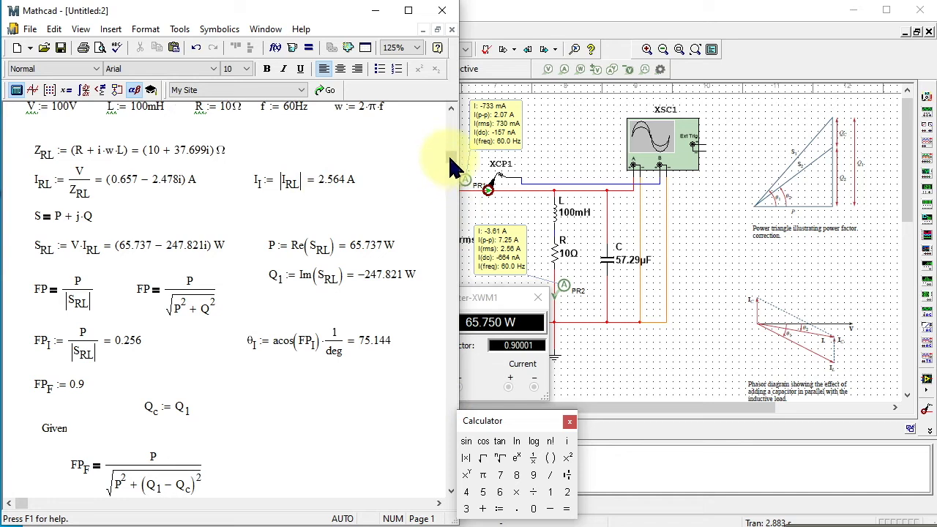
pyautogui.moveTo(448, 156); pyautogui.dragTo(449, 415)
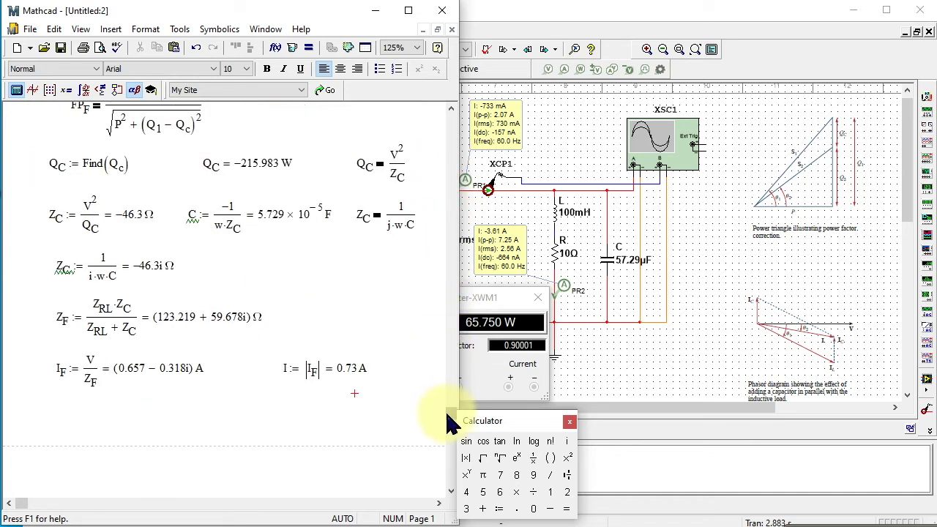
pyautogui.click(286, 368)
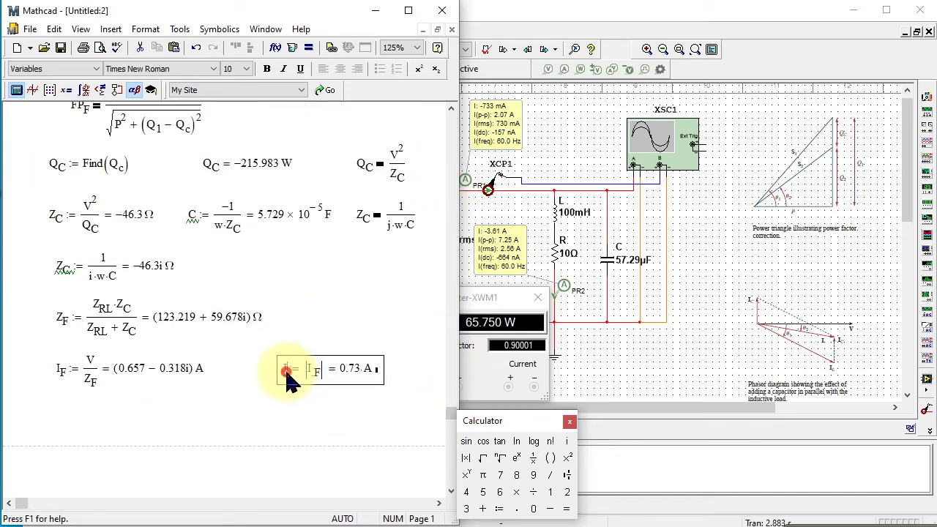
pyautogui.click(328, 399)
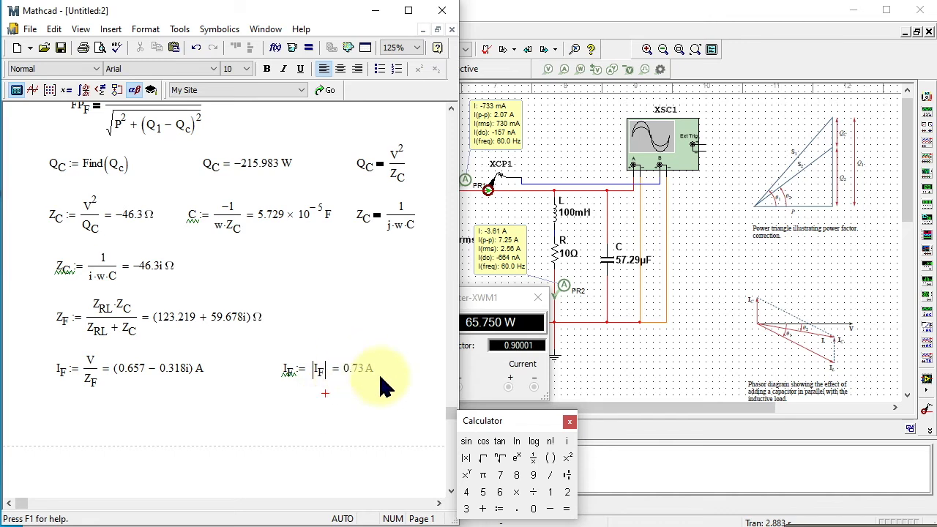
# Enter a partial apparent power definition S_F := V·I below the I_F equation.
pyautogui.click(54, 423)
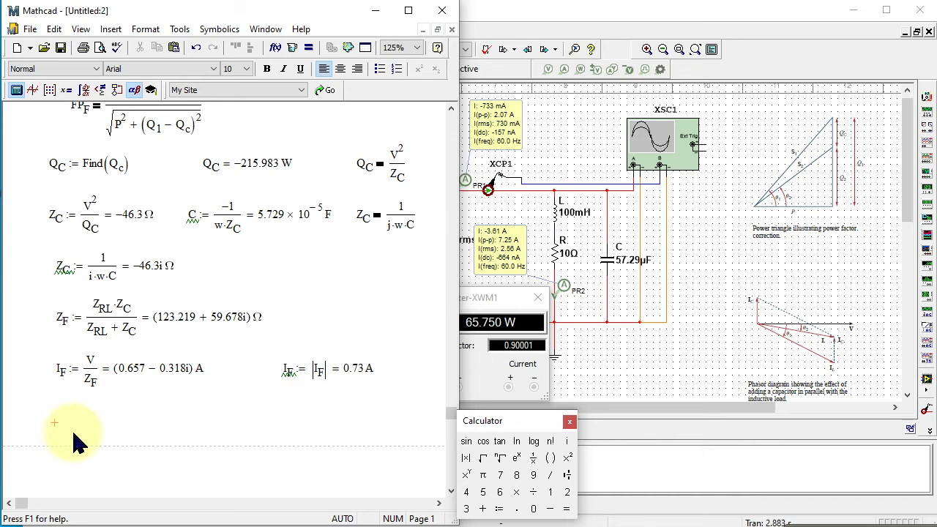
pyautogui.write('S.')
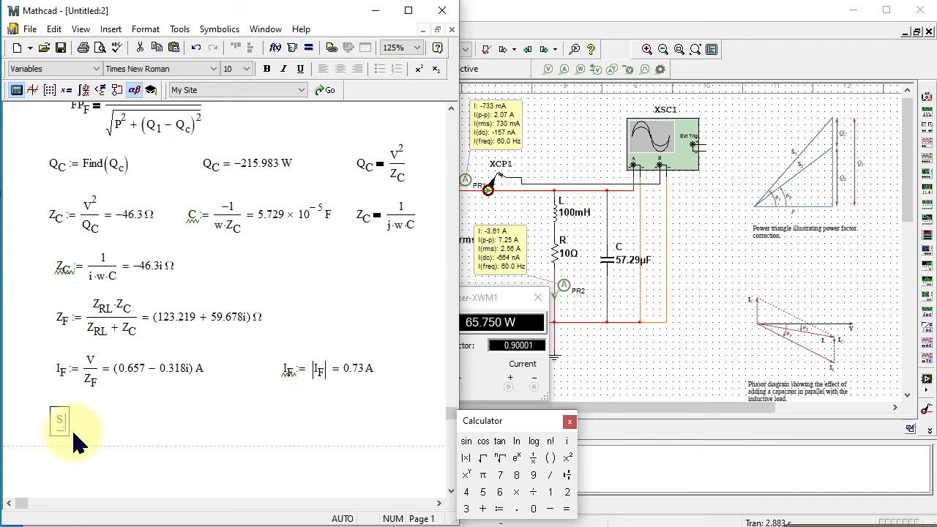
pyautogui.write('F:=')
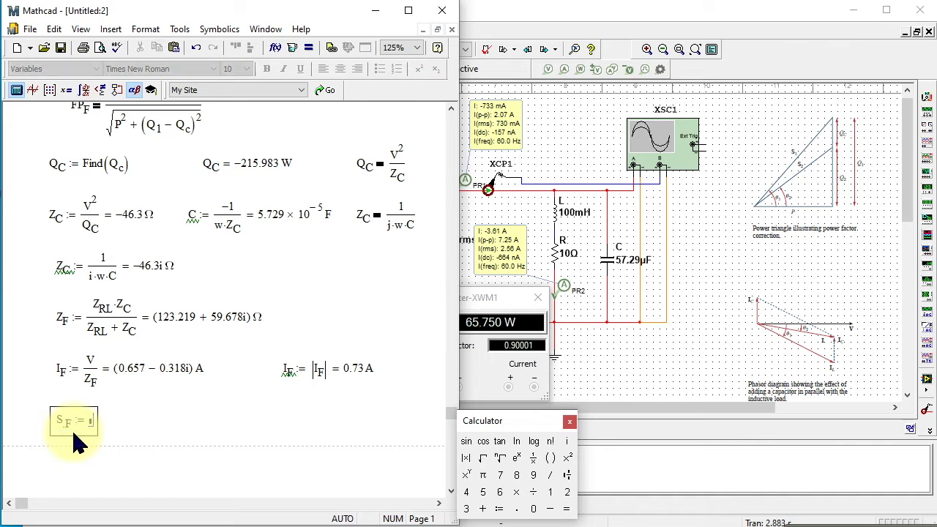
pyautogui.write('V*')
pyautogui.write('I')
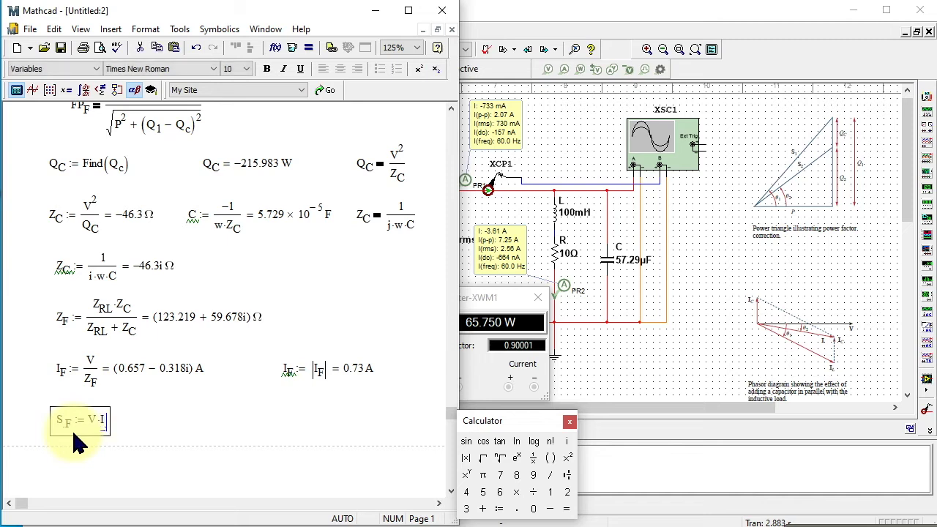
# Rename the current magnitude variable from I_F back to I in the |I_F| definition.
pyautogui.click(292, 373)
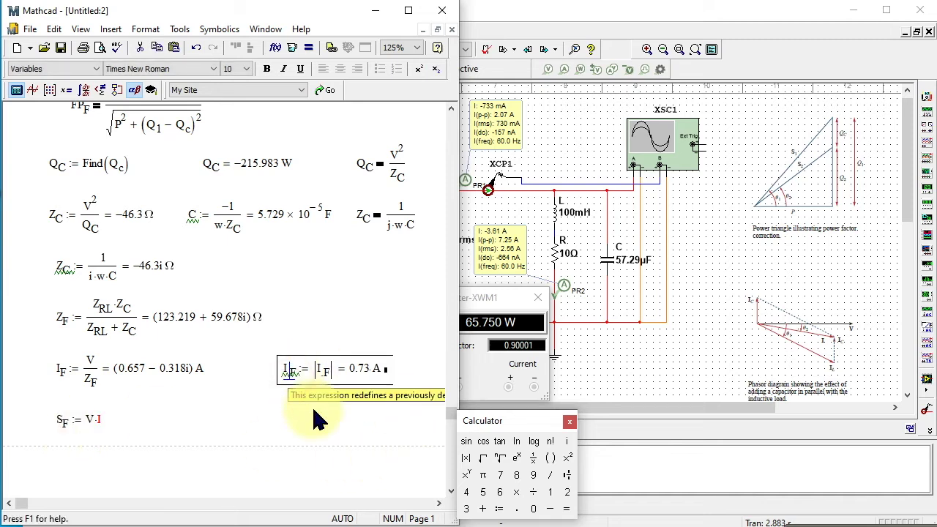
pyautogui.press('BackSpace')
pyautogui.press('BackSpace')
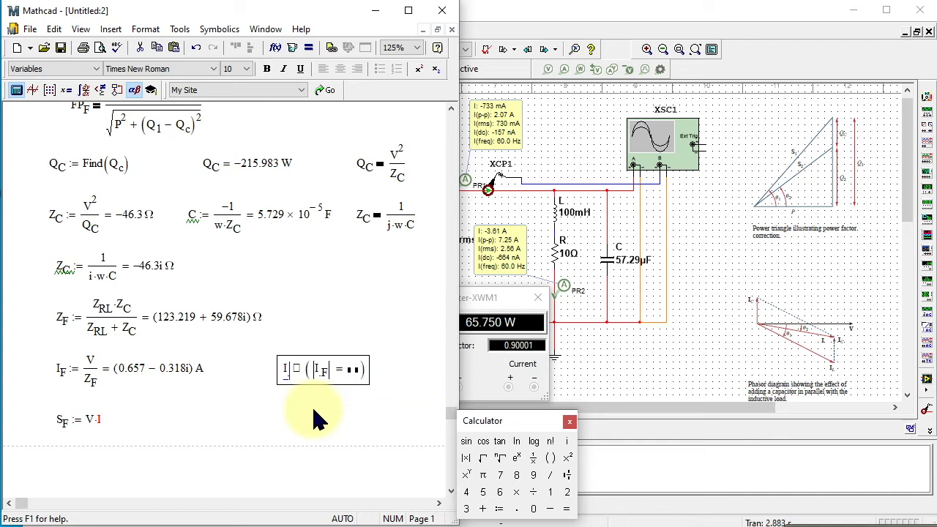
pyautogui.write(':=')
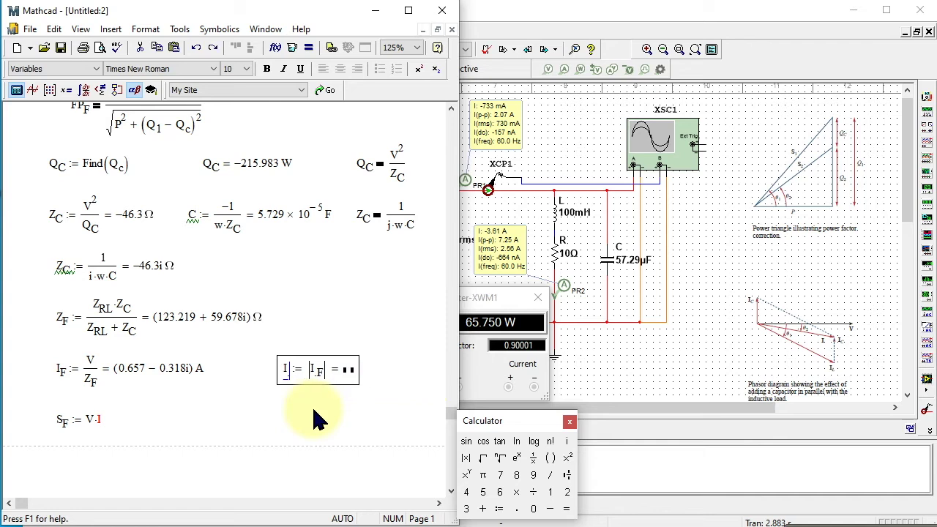
# Complete the apparent power definition as S_F := V·I_F and evaluate it numerically.
pyautogui.click(101, 428)
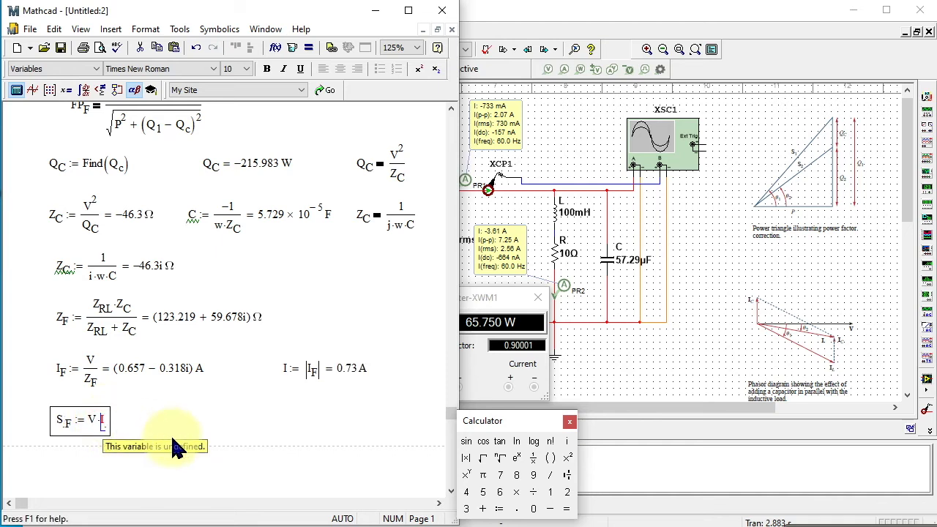
pyautogui.press('Right')
pyautogui.write('.F')
pyautogui.press('space')
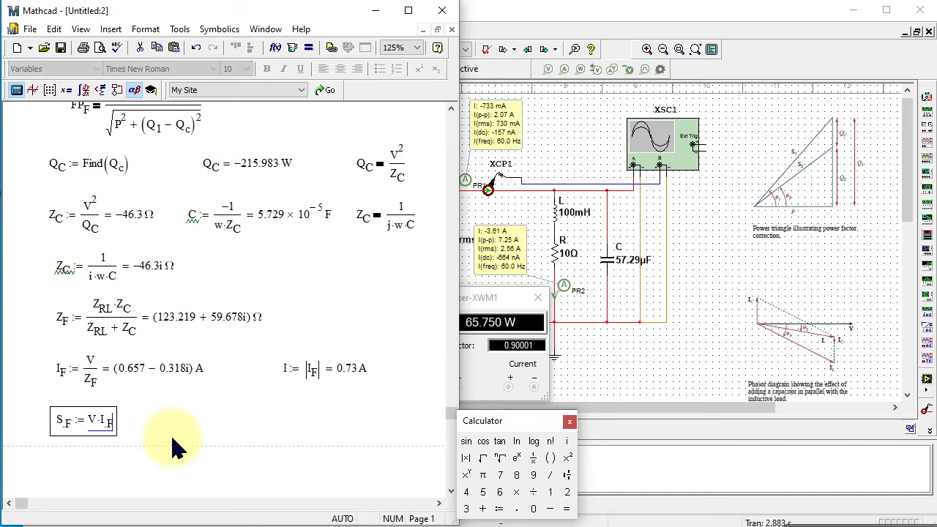
pyautogui.write('= (65.737 − 31.838i) W')
pyautogui.click(291, 432)
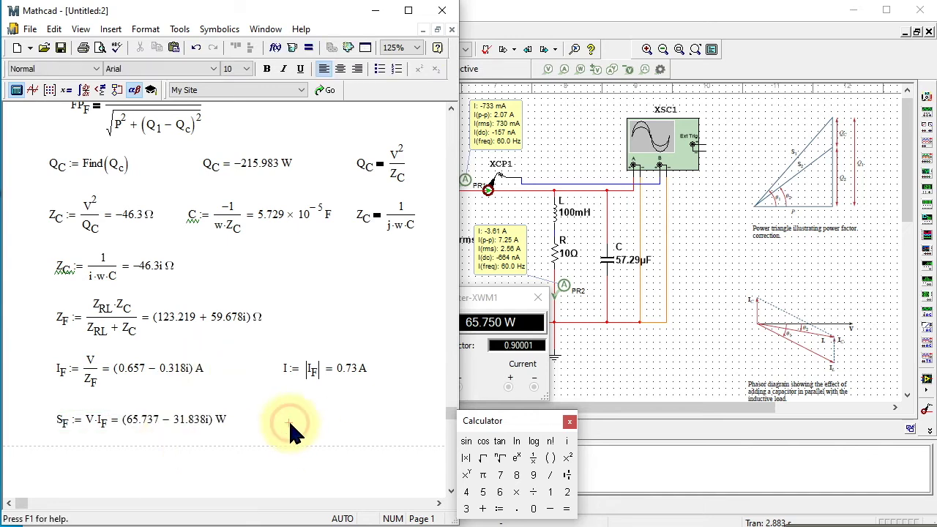
# Copy the earlier P and Q_1 definitions beside the S_F equation and change the P copy to Re(S_F).
pyautogui.scroll(2, 418, 272)
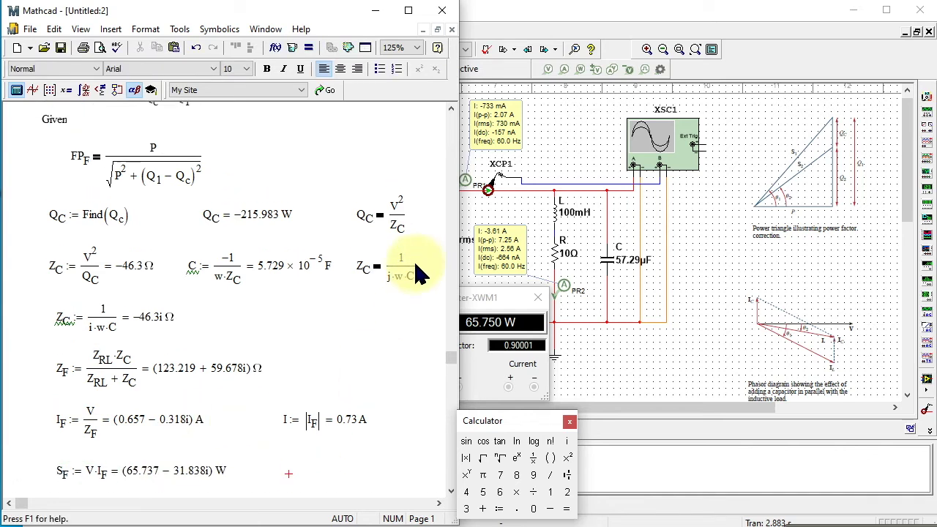
pyautogui.scroll(6, 418, 273)
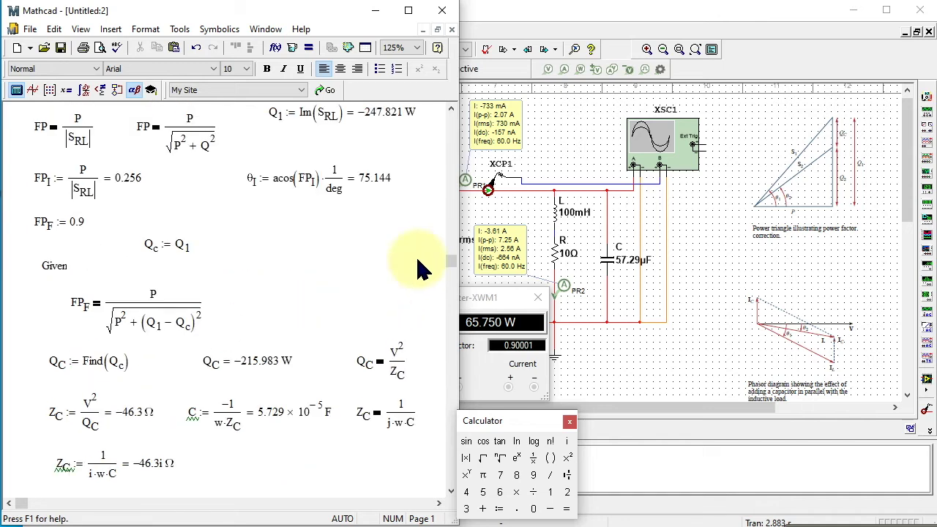
pyautogui.scroll(4, 418, 270)
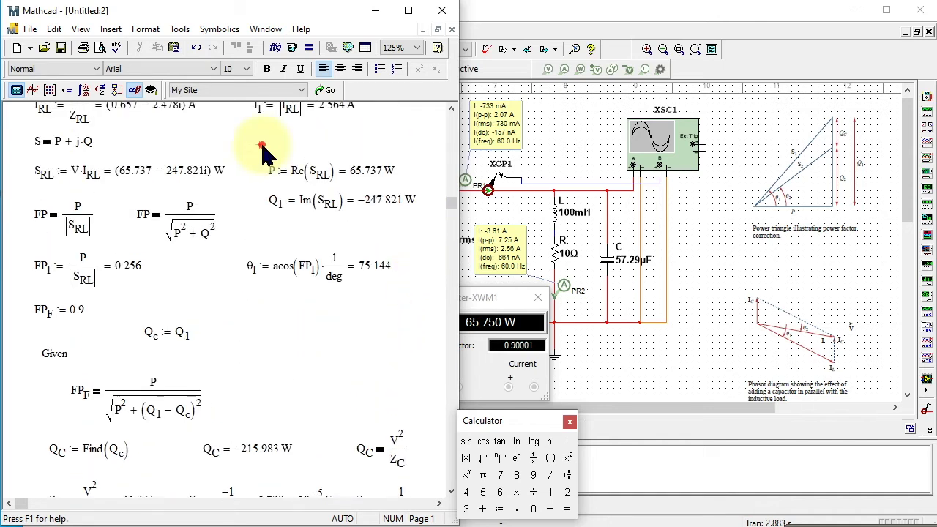
pyautogui.moveTo(260, 145); pyautogui.dragTo(314, 220)
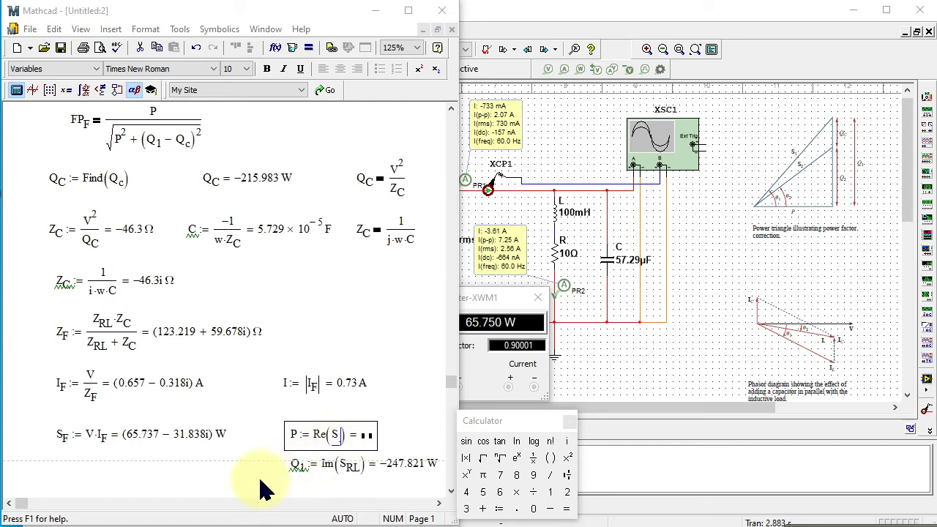
pyautogui.click(338, 437)
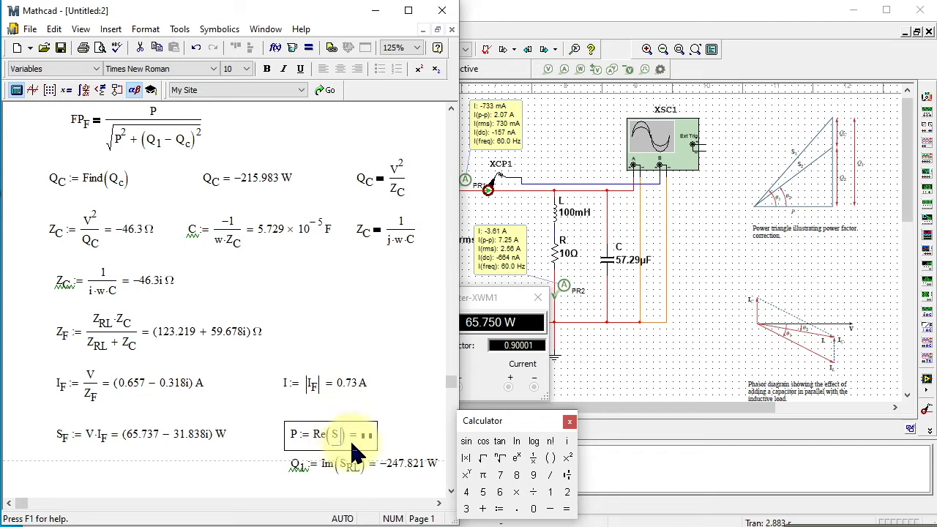
# Change the copied reactive power definition to Q_F := Im(S_F).
pyautogui.click(303, 476)
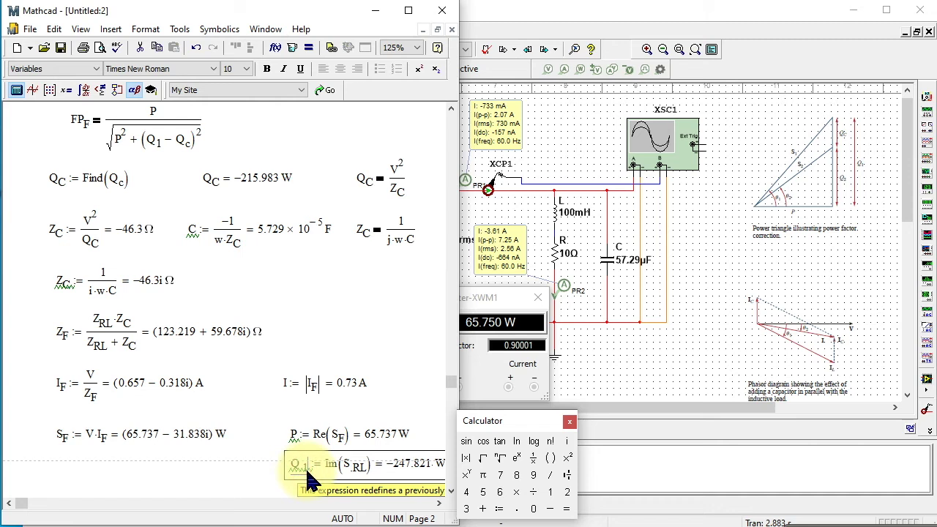
pyautogui.press('BackSpace')
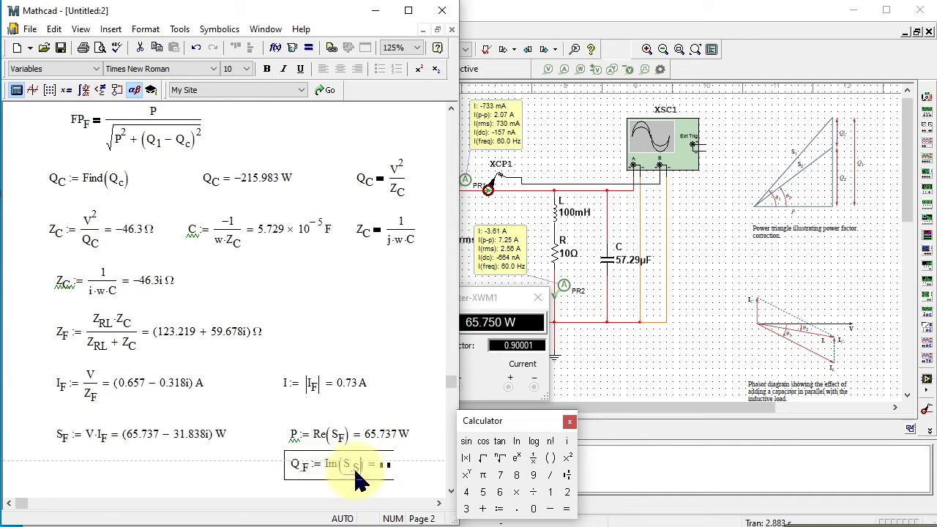
pyautogui.write('F')
pyautogui.press('Return')
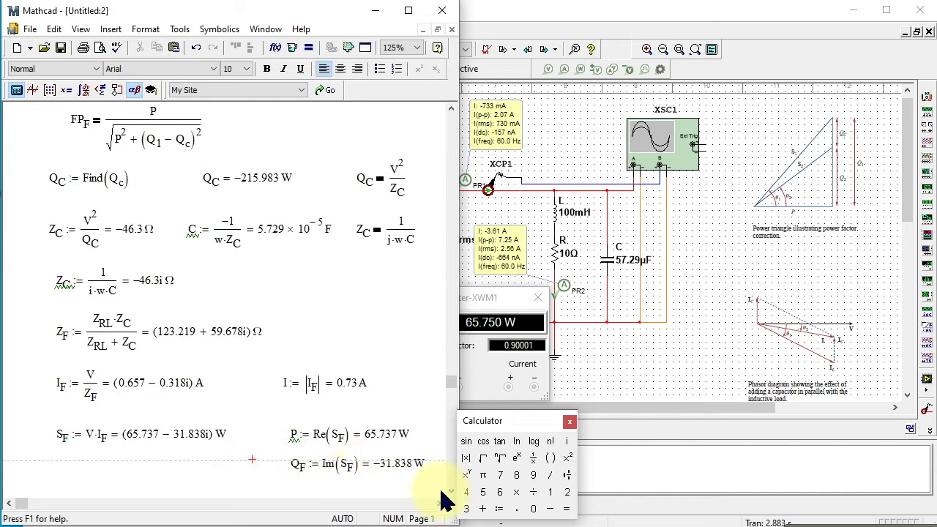
# Define the power factor FP := P/|S_F| below the S_F equation and evaluate it numerically.
pyautogui.scroll(-3, 424, 443)
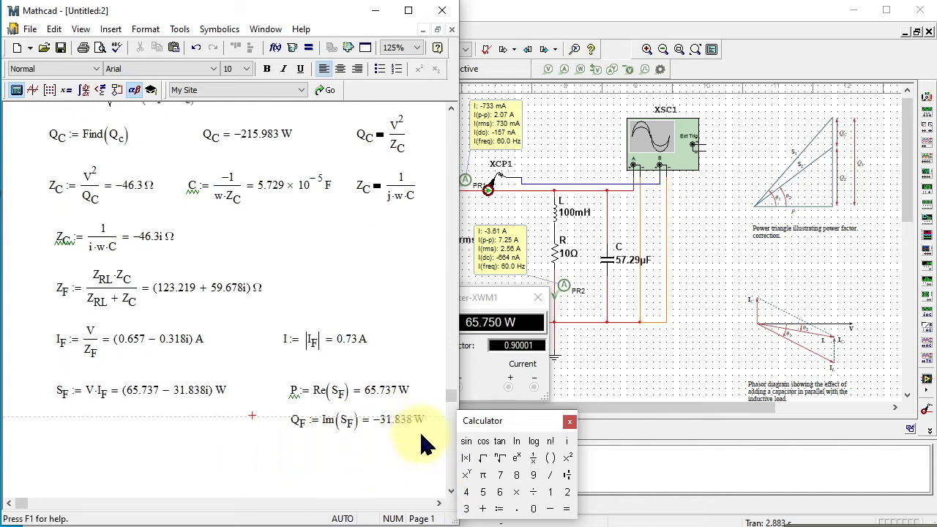
pyautogui.click(71, 440)
pyautogui.write('FP := ')
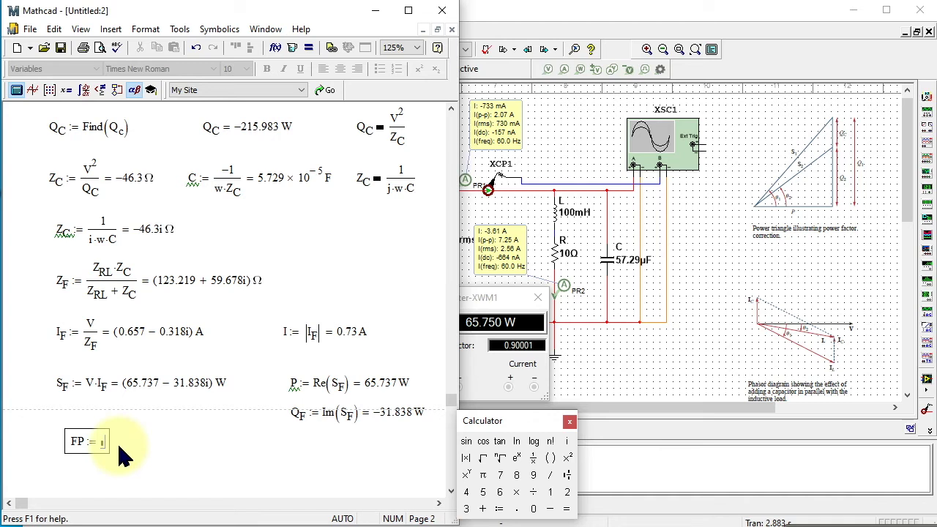
pyautogui.write('P')
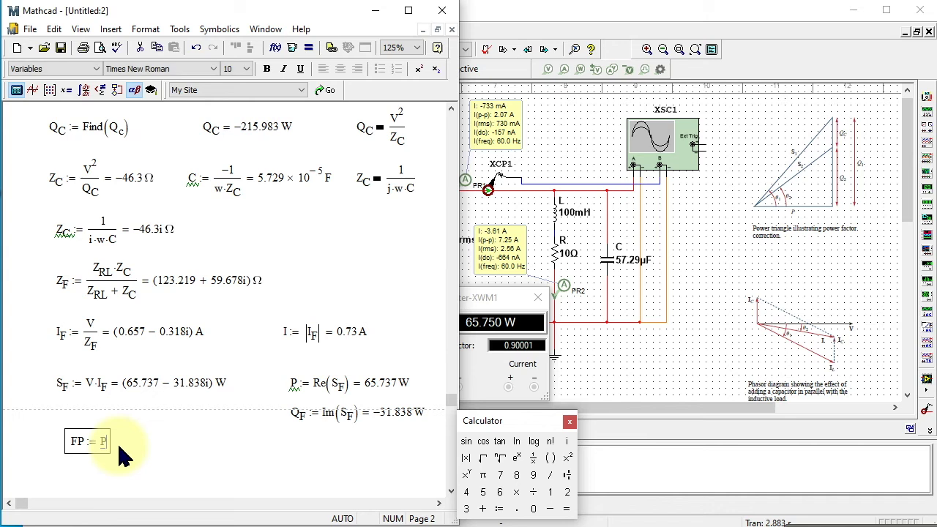
pyautogui.write('/||')
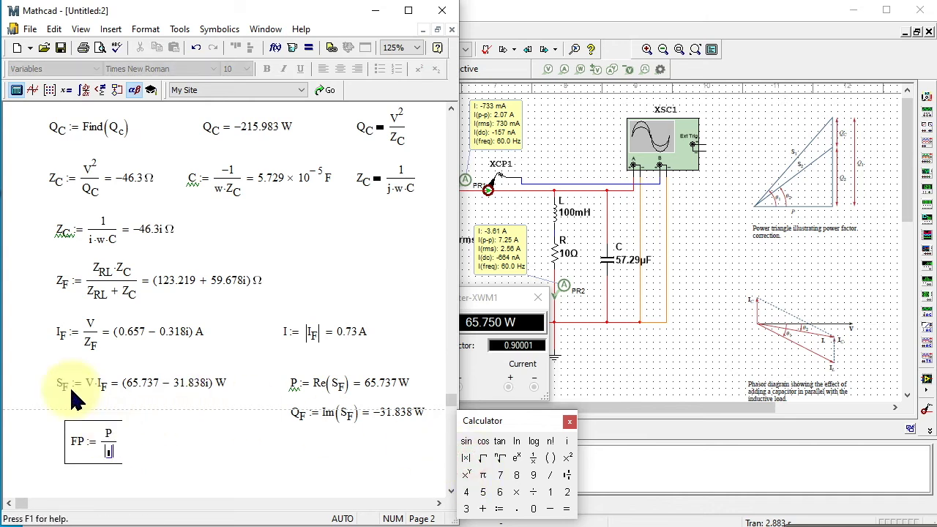
pyautogui.click(70, 388)
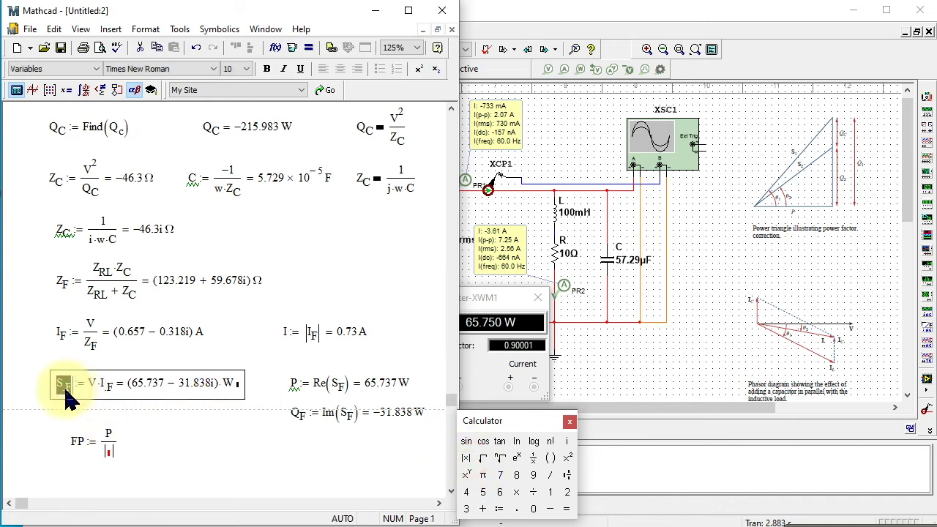
pyautogui.rightClick(72, 391)
pyautogui.click(108, 450)
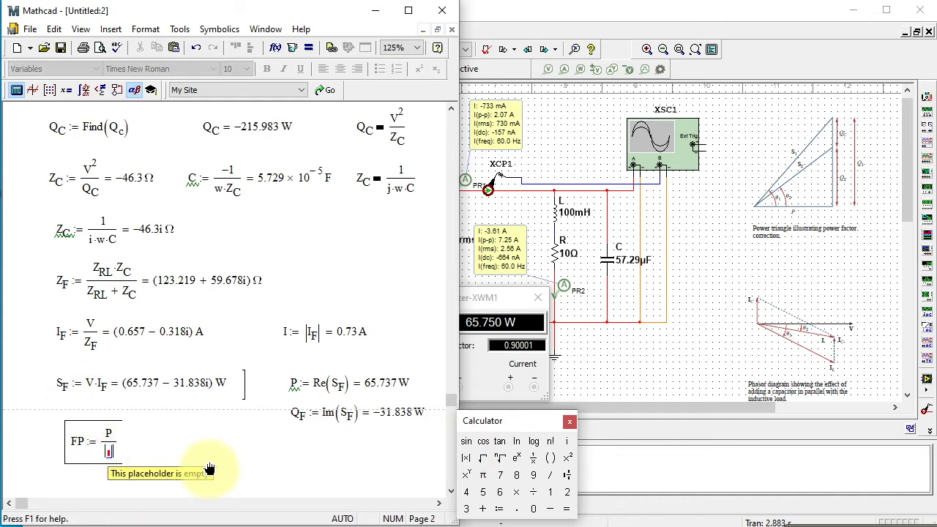
pyautogui.write('S.F')
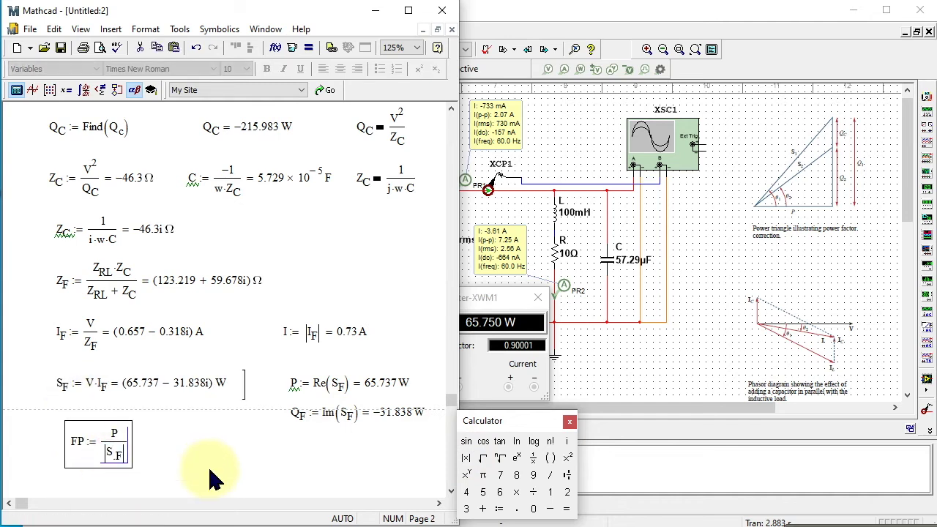
pyautogui.click(209, 469)
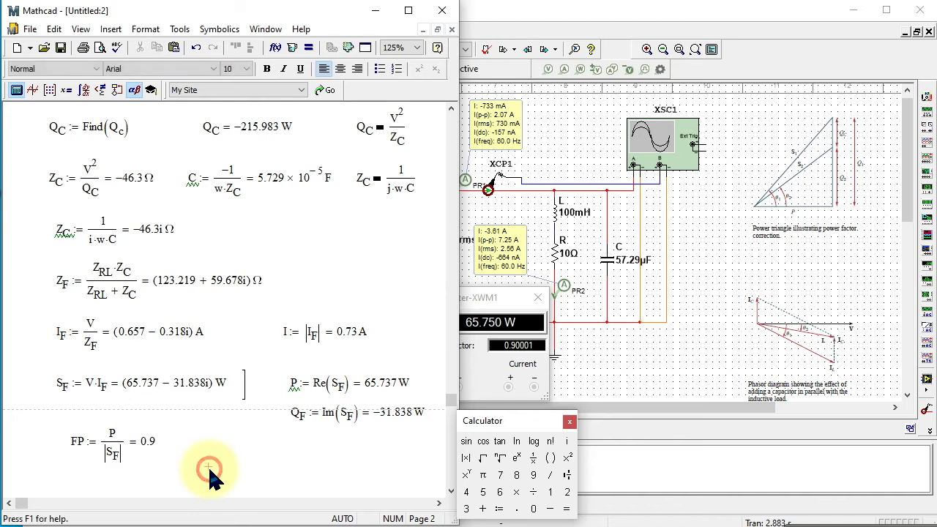
# Review the correction calculations from the target power factor FP_F down to the final FP equation.
pyautogui.scroll(1, 200, 413)
pyautogui.scroll(4, 200, 413)
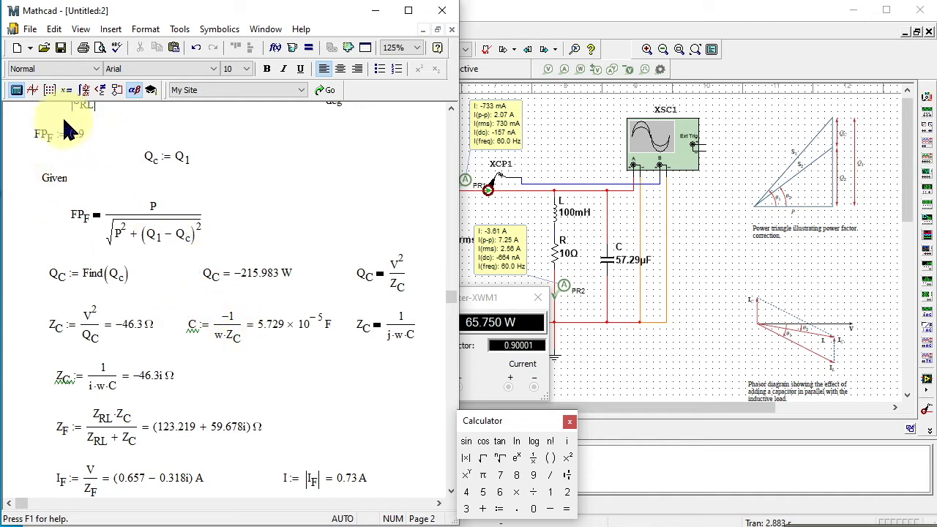
pyautogui.doubleClick(41, 132)
pyautogui.doubleClick(81, 136)
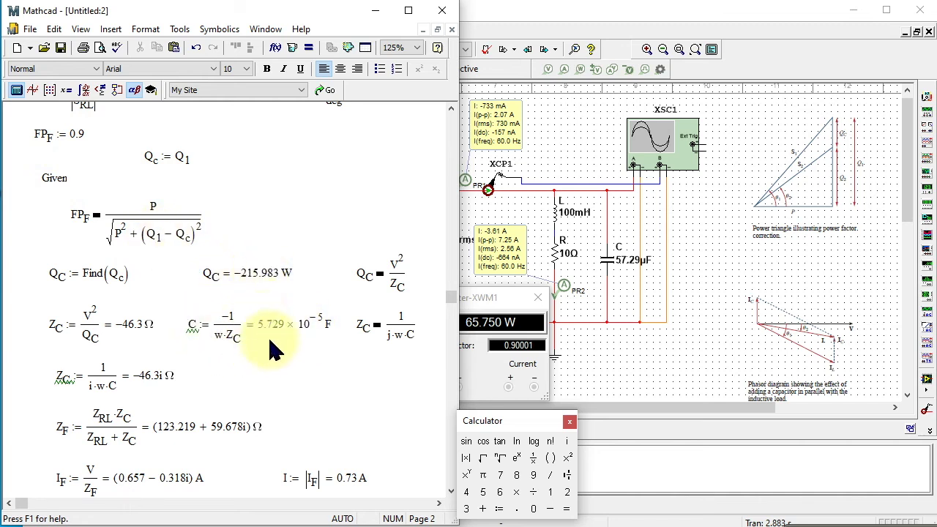
pyautogui.scroll(-4, 249, 345)
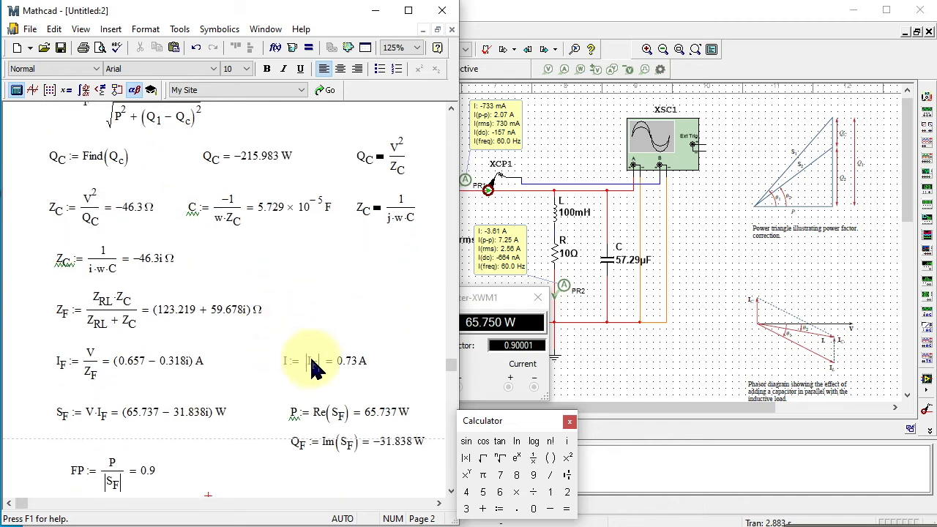
pyautogui.scroll(-1, 366, 366)
pyautogui.scroll(-2, 374, 370)
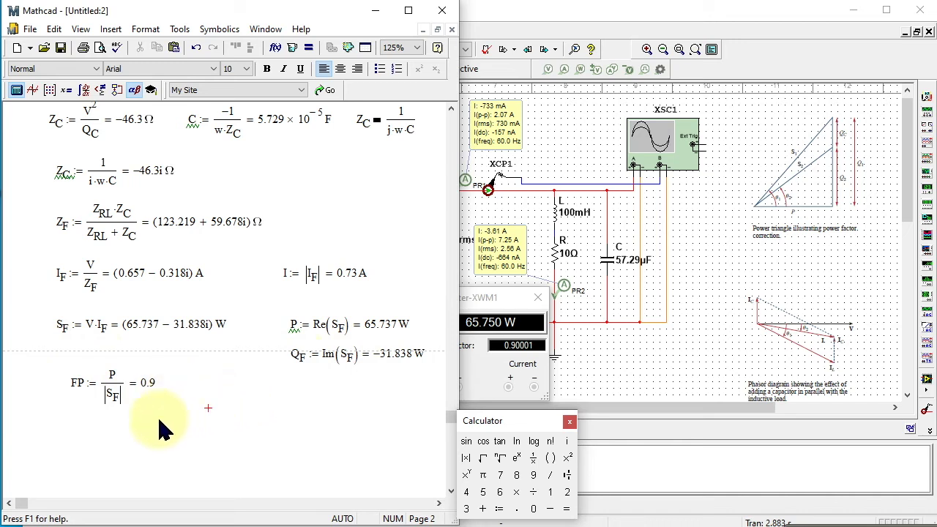
# Copy the initial phase angle equation θ_I := acos(FP_I)·1/deg and paste it beside the final FP equation.
pyautogui.scroll(5, 229, 396)
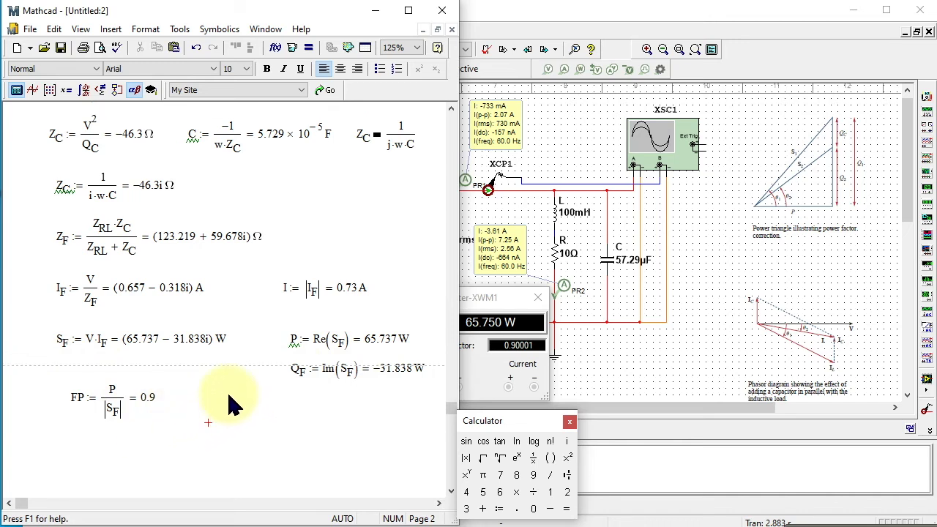
pyautogui.scroll(4, 229, 396)
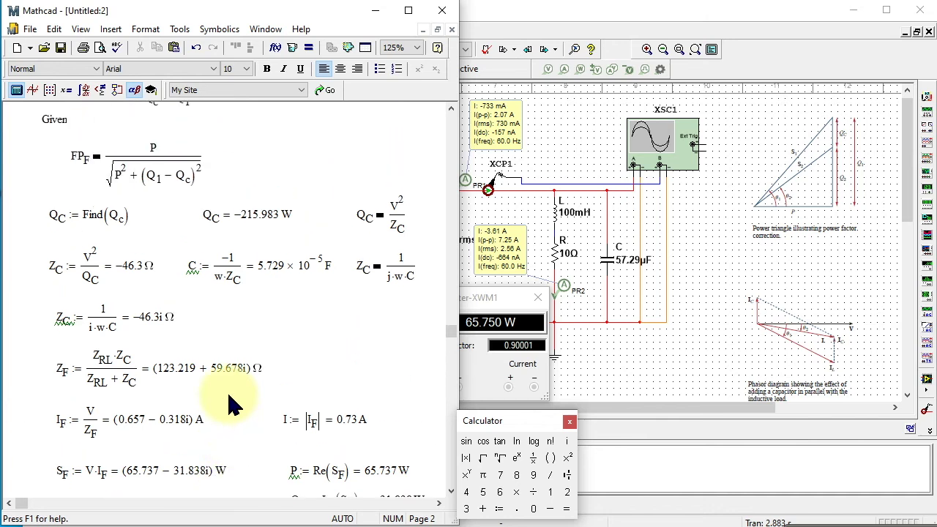
pyautogui.scroll(3, 229, 397)
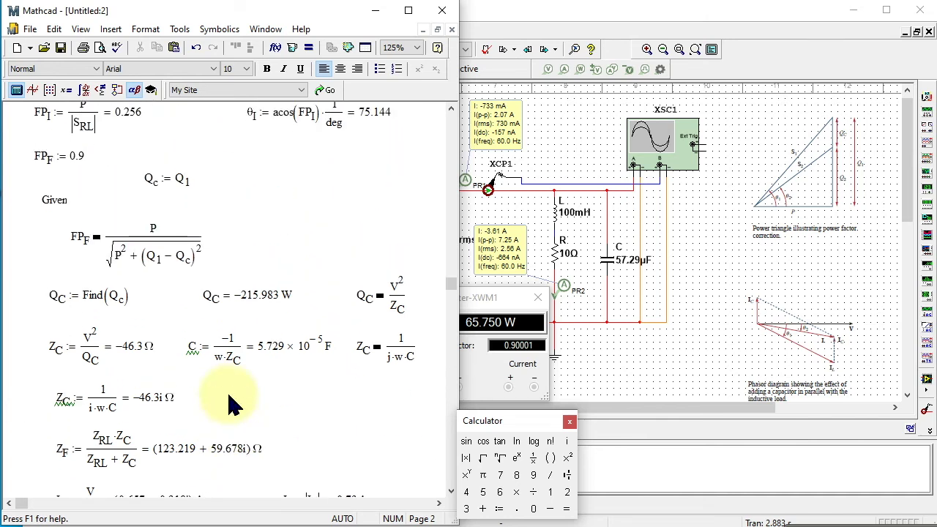
pyautogui.click(250, 165)
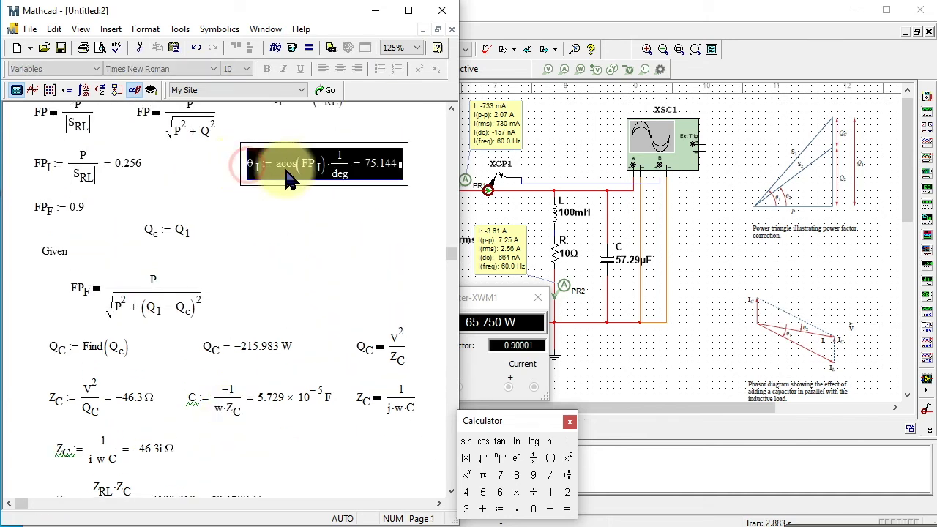
pyautogui.scroll(-10, 267, 429)
pyautogui.click(251, 431)
pyautogui.hotkey('ctrl', 'v')
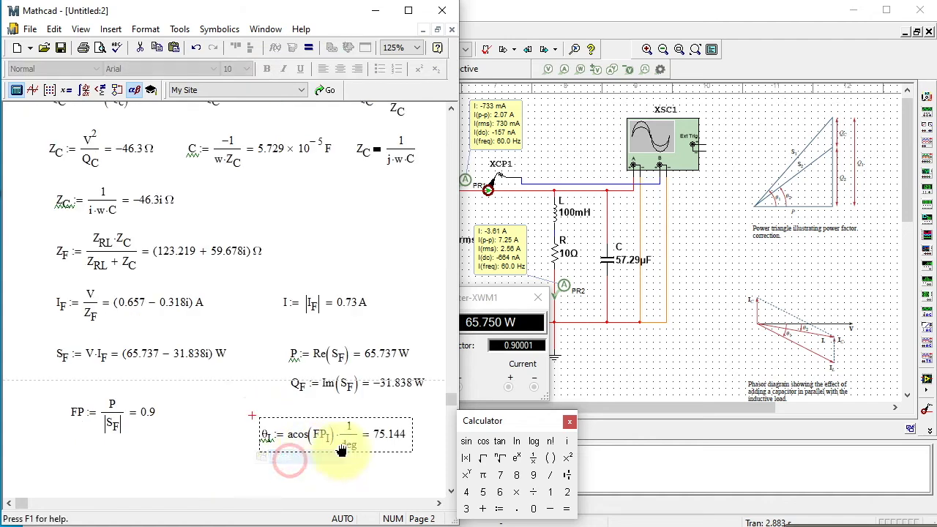
# Change the argument of acos in the pasted angle equation from FP_I to FP and recalculate it.
pyautogui.click(351, 477)
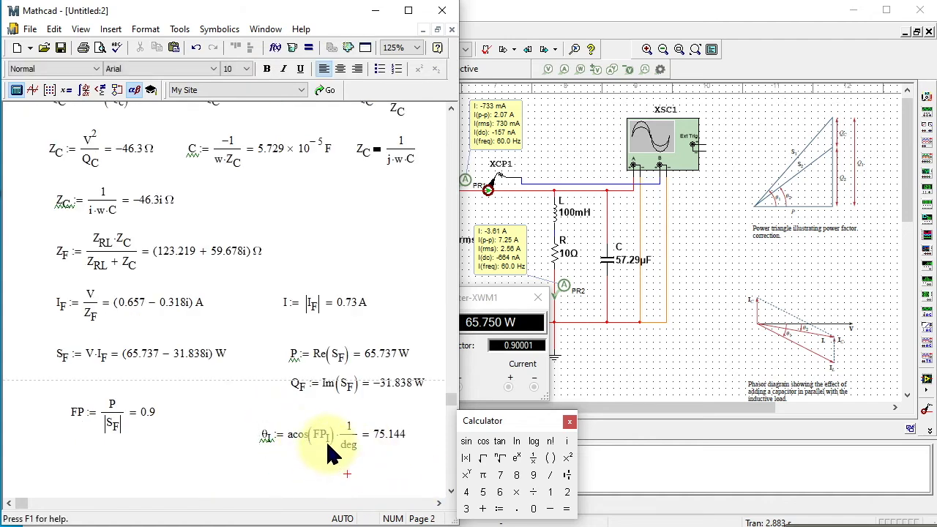
pyautogui.click(328, 445)
pyautogui.click(330, 442)
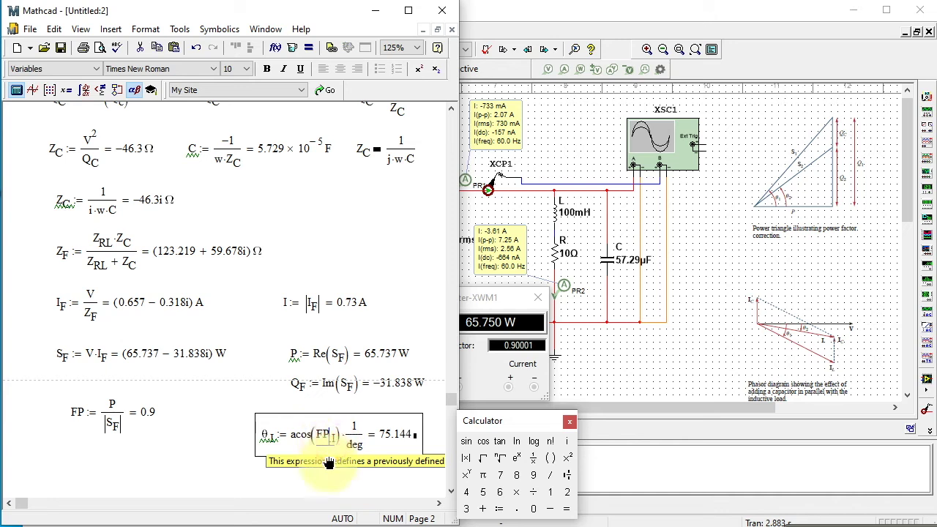
pyautogui.press('BackSpace')
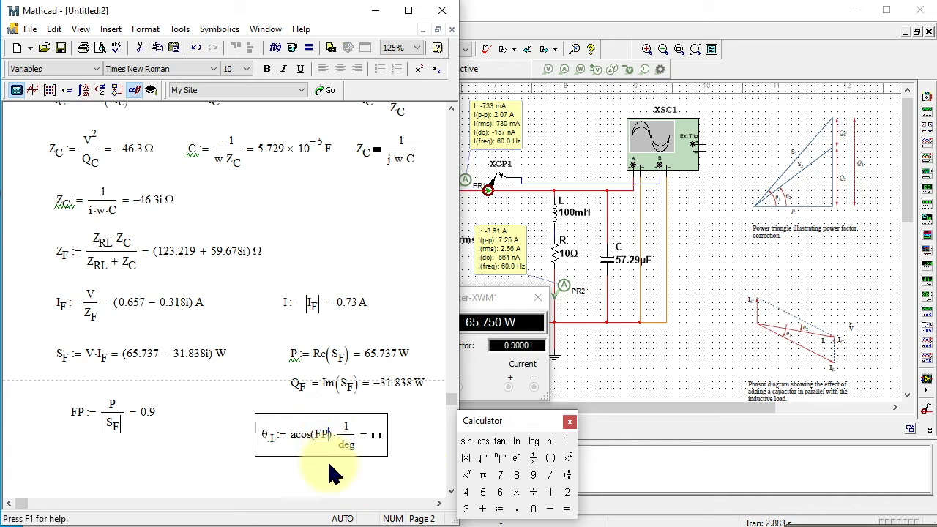
pyautogui.click(328, 464)
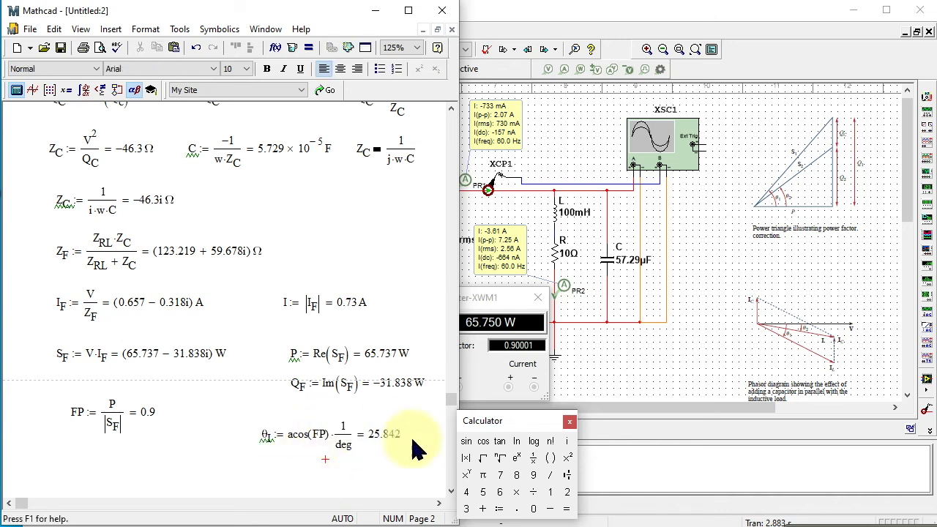
# Change the subscript of the final phase angle variable to F, making it θ_F, and align its equation with the FP equation.
pyautogui.click(272, 444)
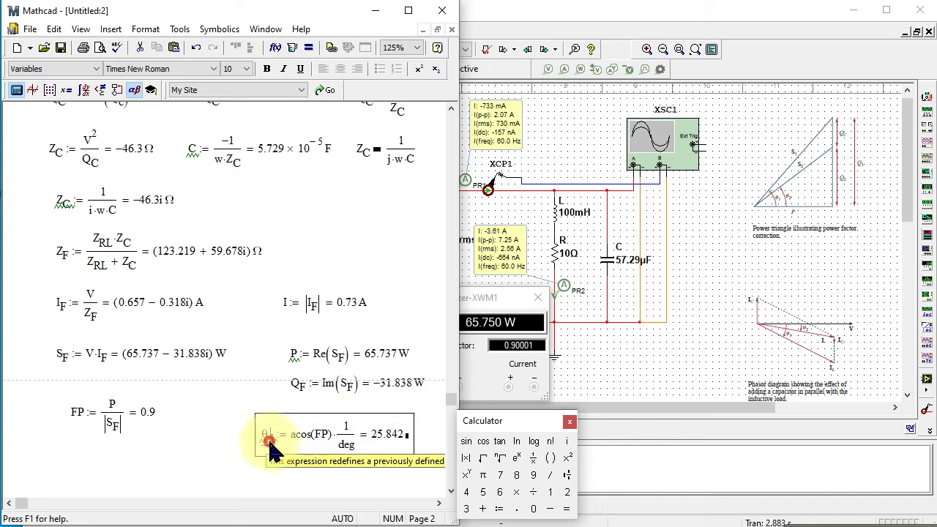
pyautogui.press('BackSpace')
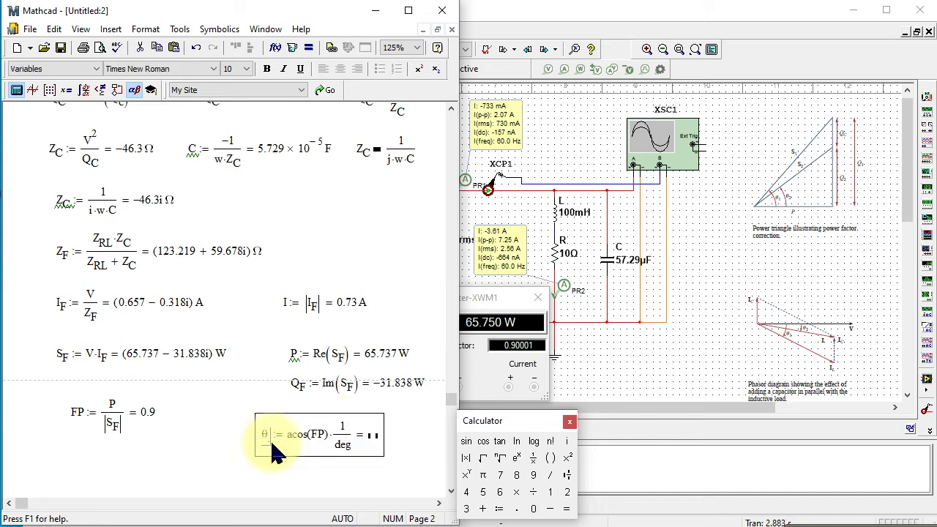
pyautogui.write('F')
pyautogui.click(274, 450)
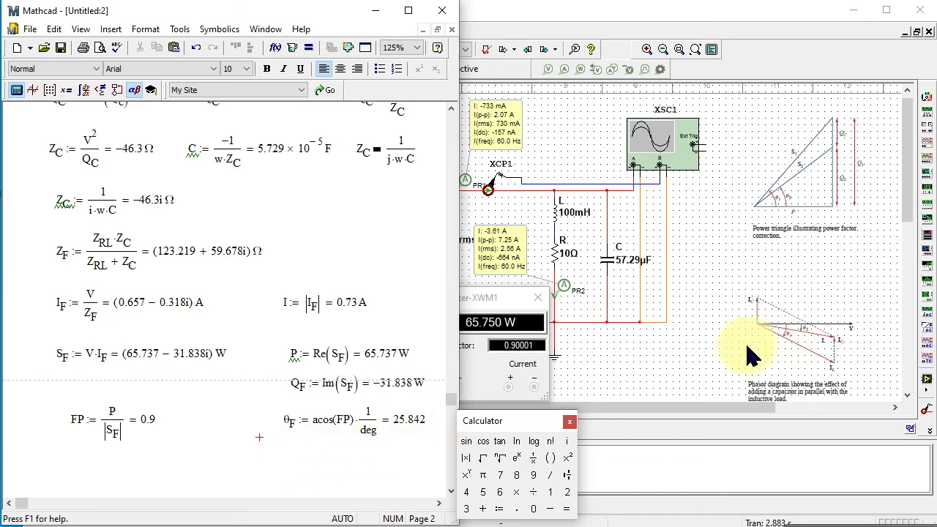
# Switch to Multisim, open oscilloscope XSC1, run the simulation and set the Channel B scale to 1 V/Div.
pyautogui.click(679, 349)
pyautogui.doubleClick(668, 148)
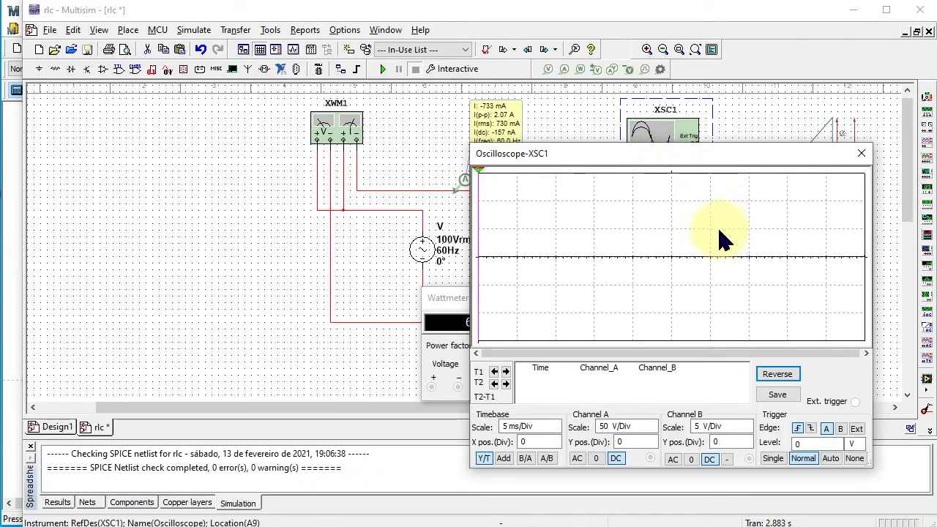
pyautogui.click(382, 69)
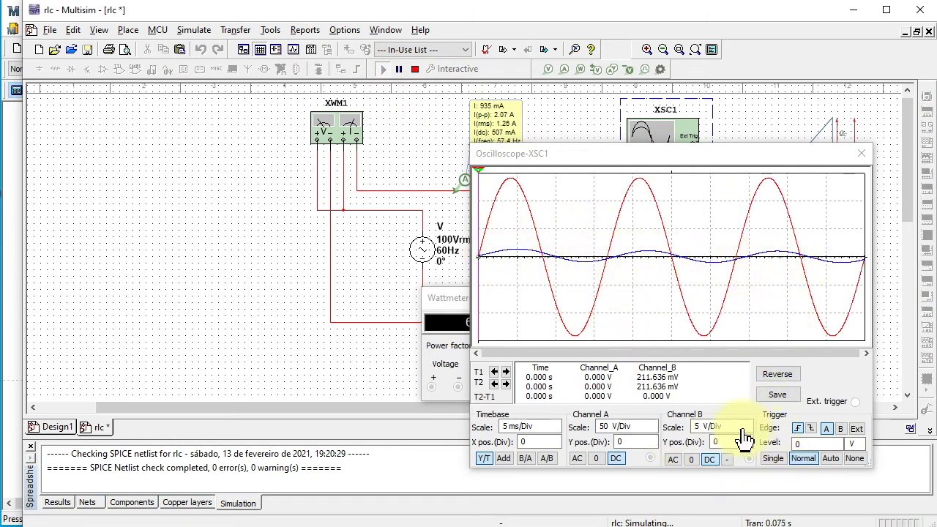
pyautogui.click(705, 427)
pyautogui.click(747, 431)
pyautogui.click(748, 431)
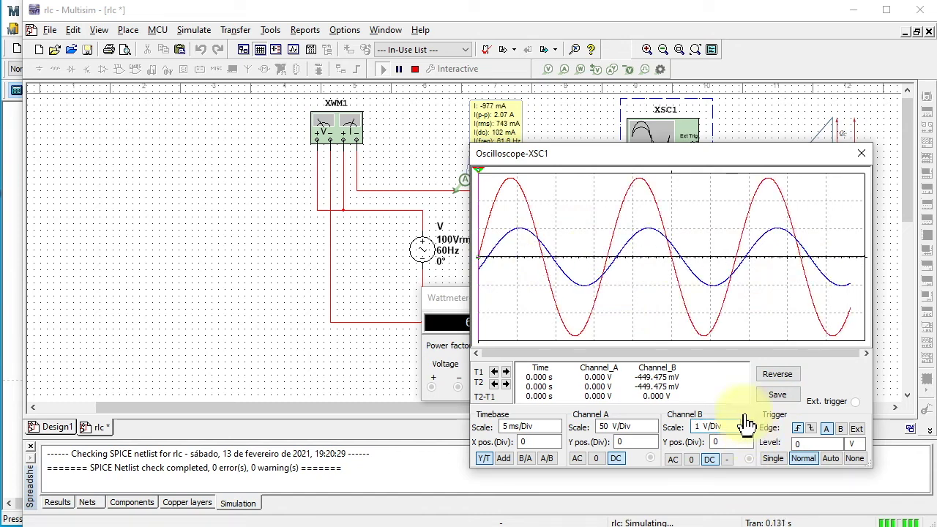
# Stop the simulation and move the two oscilloscope cursors to neighbouring rising zero crossings of the voltage and current waveforms.
pyautogui.click(399, 70)
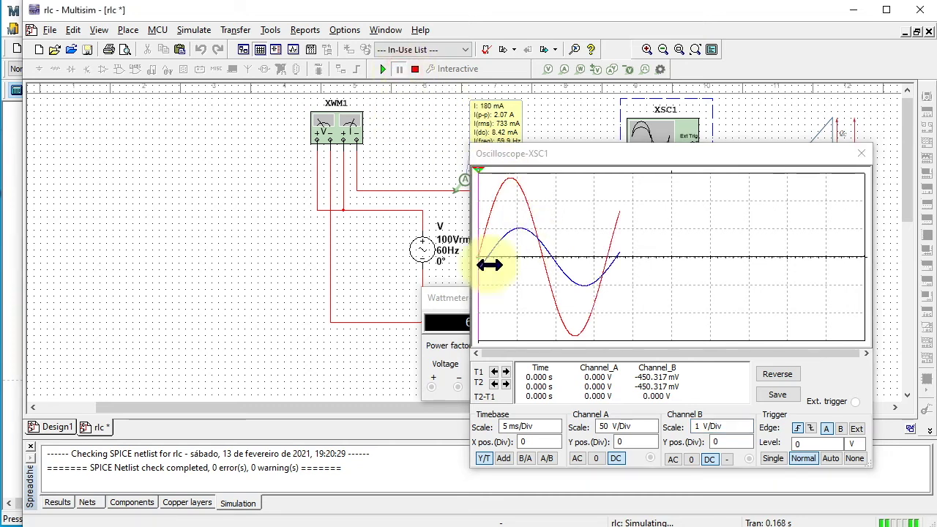
pyautogui.click(382, 69)
pyautogui.click(413, 71)
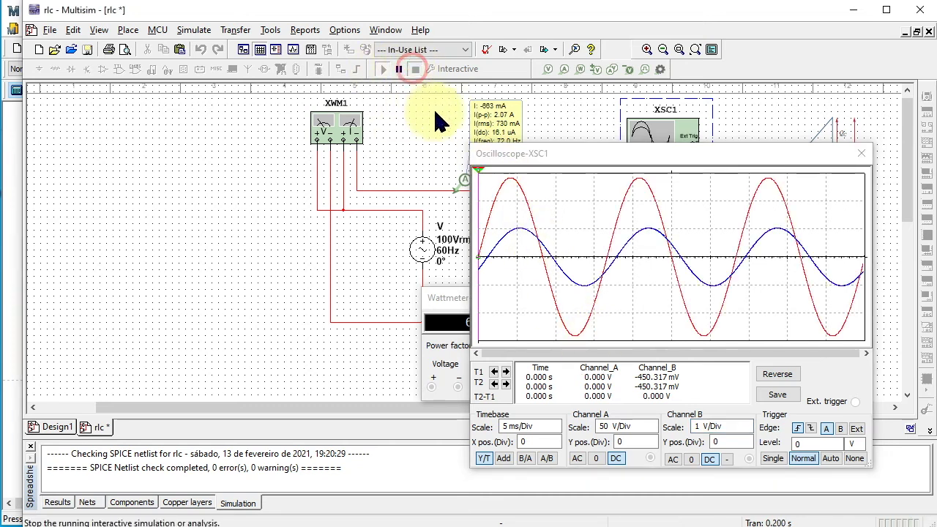
pyautogui.click(483, 176)
pyautogui.moveTo(482, 175); pyautogui.dragTo(620, 179)
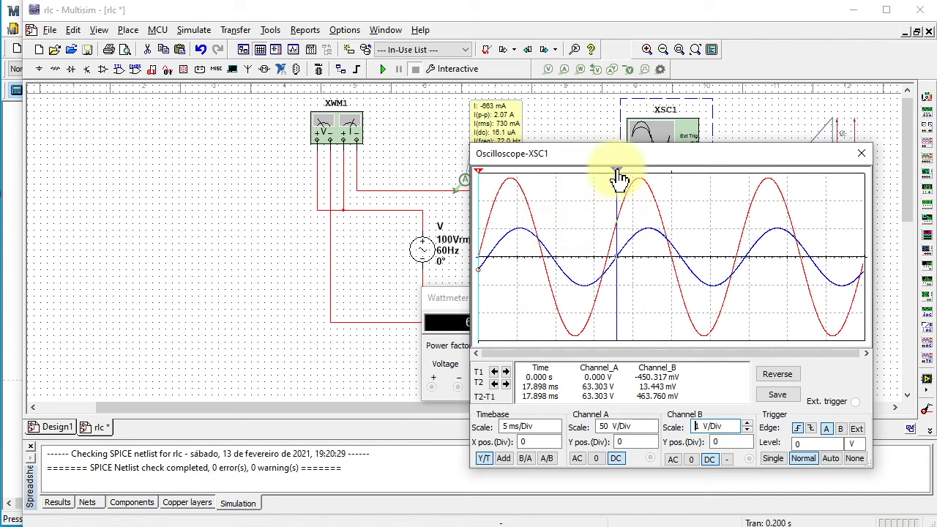
pyautogui.moveTo(479, 170)
pyautogui.mouseDown()
pyautogui.moveTo(613, 192)
pyautogui.moveTo(610, 170)
pyautogui.mouseUp()
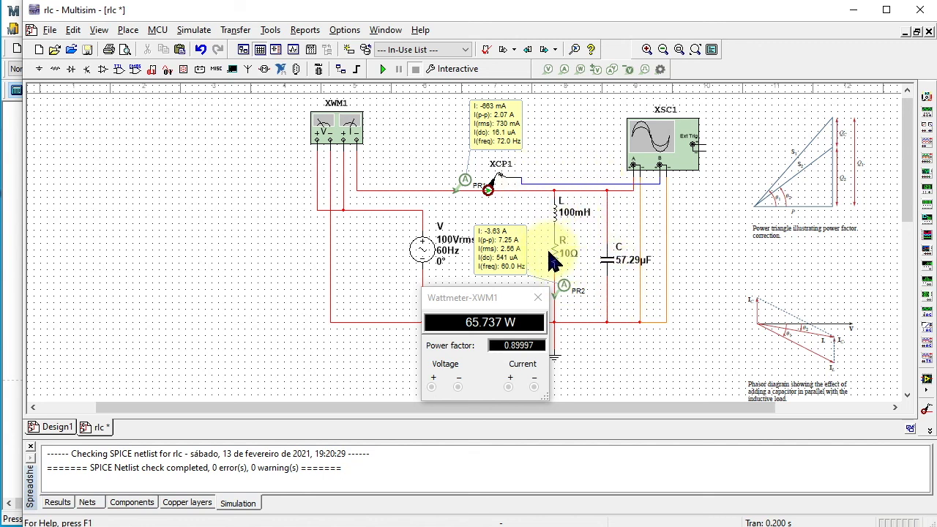
# Switch to Mathcad, set the target power factor FP_F to 0.95 and recalculate the correction equations down to θ_F.
pyautogui.click(18, 370)
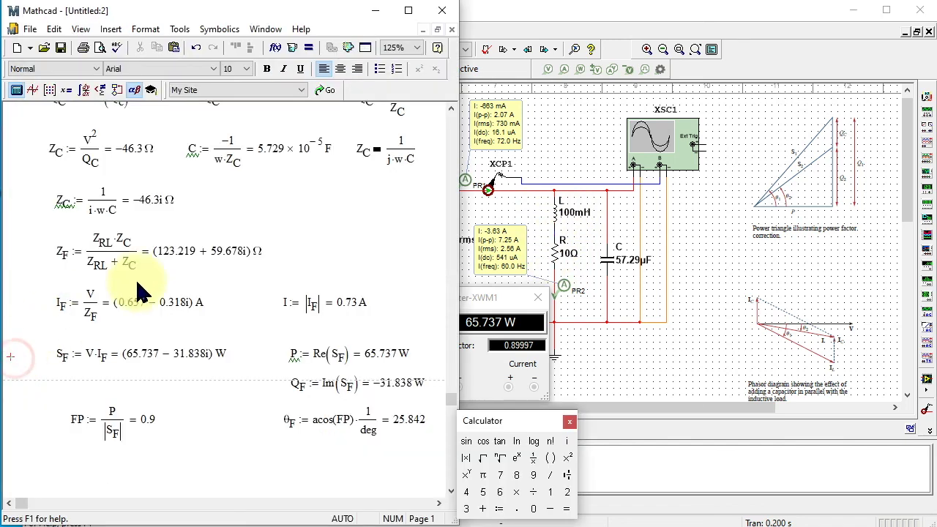
pyautogui.scroll(2, 279, 315)
pyautogui.scroll(4, 284, 317)
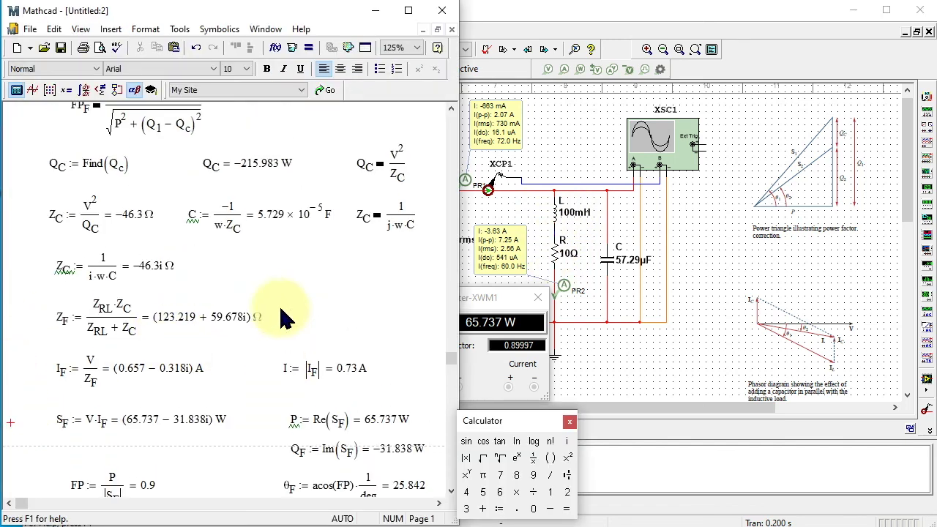
pyautogui.scroll(3, 286, 317)
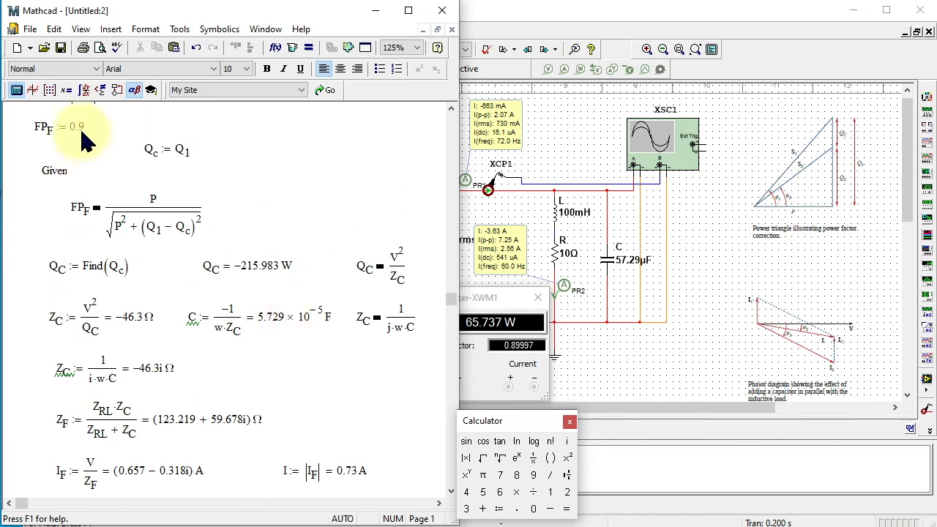
pyautogui.click(79, 128)
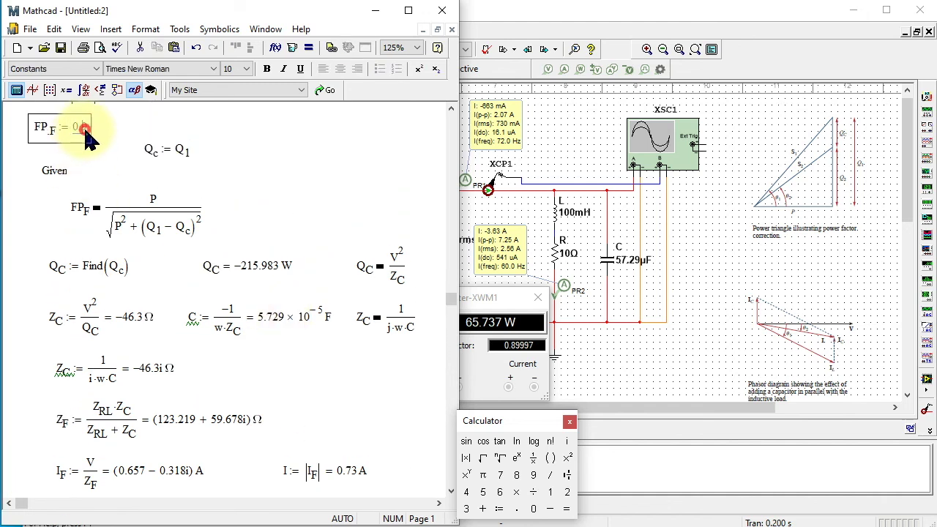
pyautogui.click(201, 174)
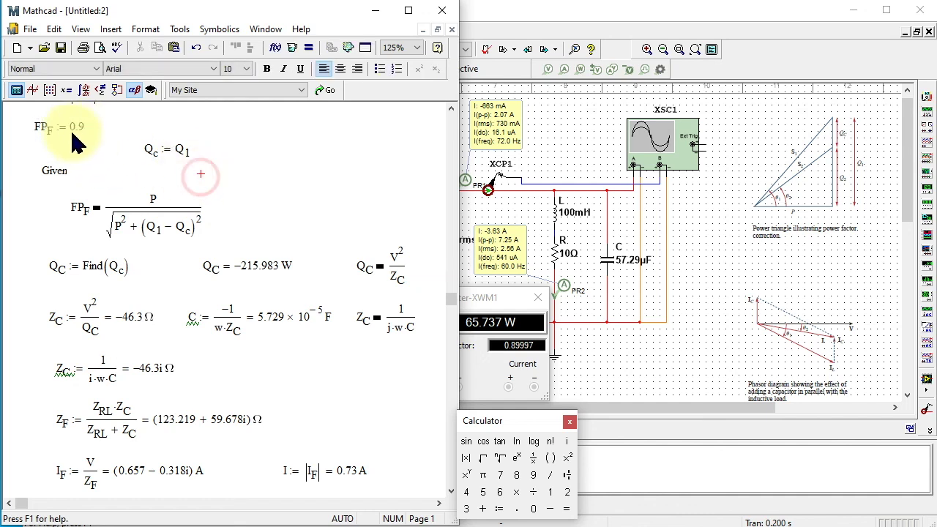
pyautogui.click(82, 129)
pyautogui.write('5')
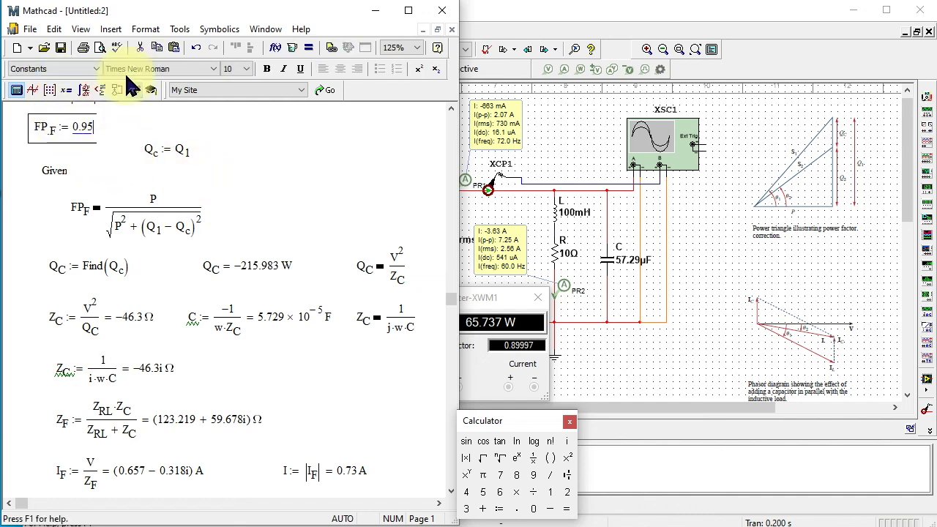
pyautogui.scroll(-3, 389, 356)
pyautogui.scroll(-1, 390, 352)
pyautogui.click(384, 350)
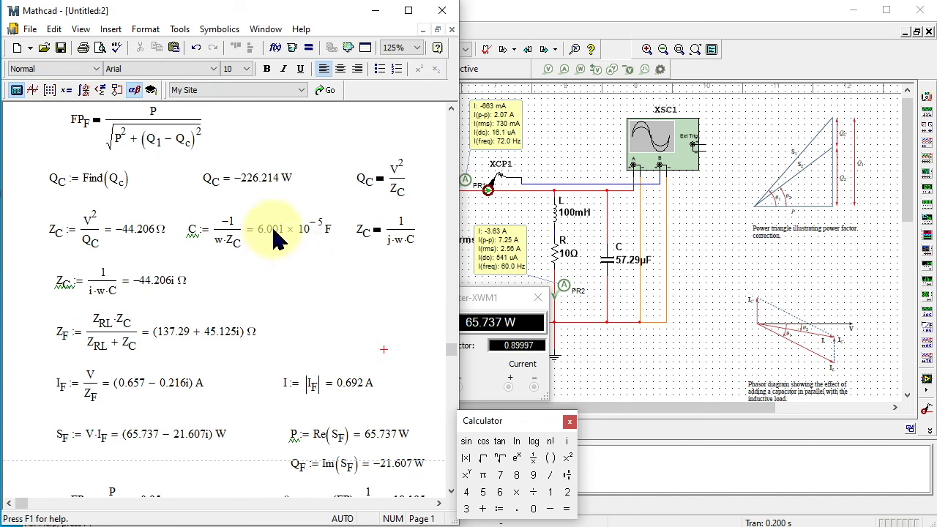
pyautogui.scroll(-5, 293, 279)
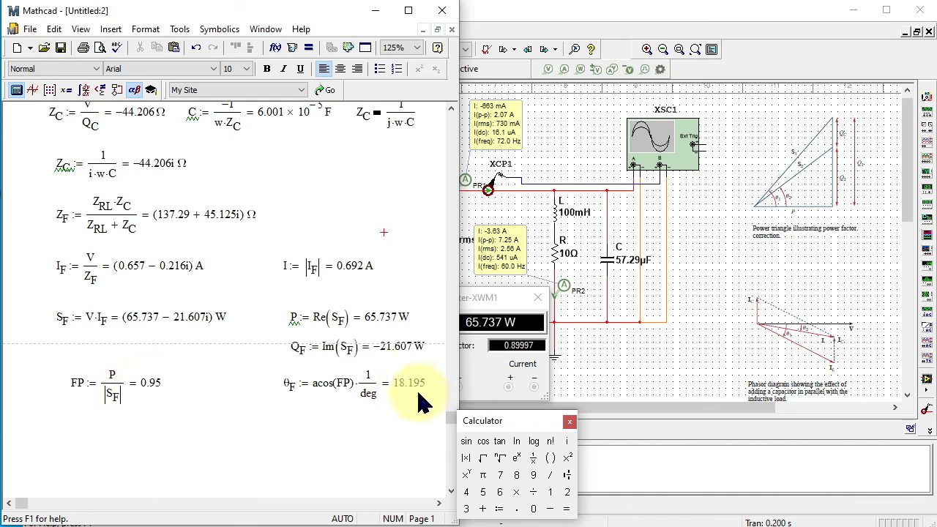
# Switch to Multisim, set capacitor C to 60 µF and run the simulation to compare its readings with the Mathcad results.
pyautogui.click(751, 339)
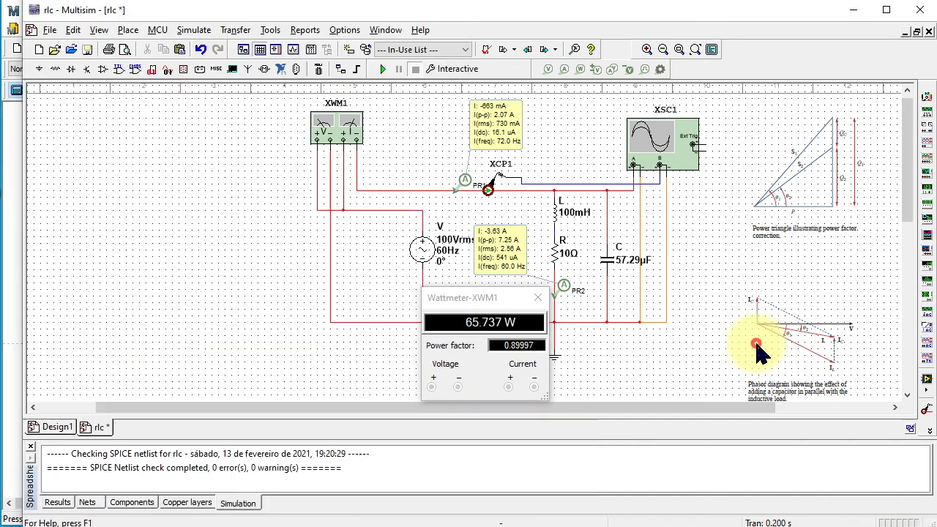
pyautogui.doubleClick(626, 265)
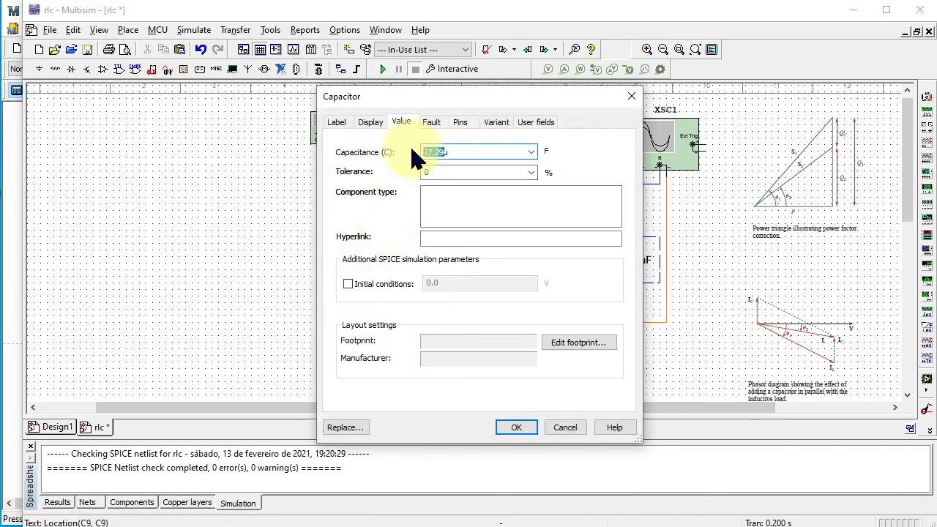
pyautogui.write('60u')
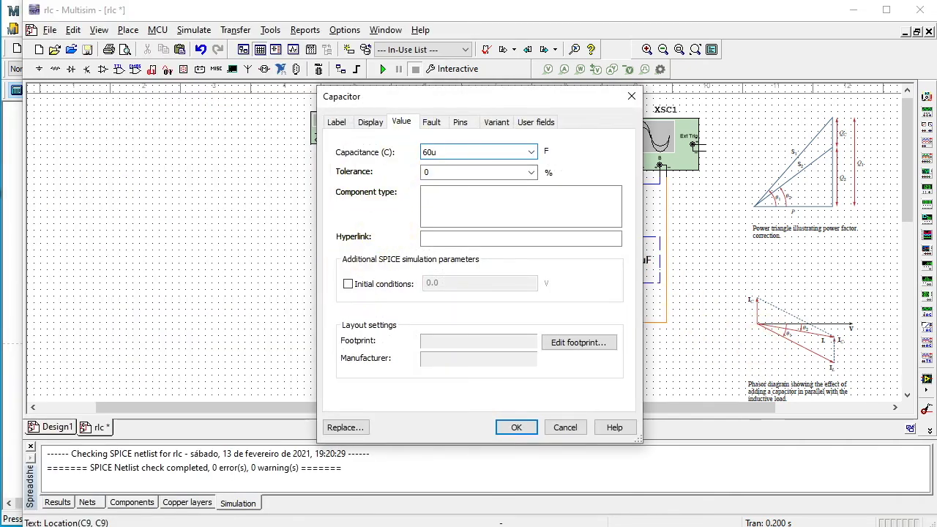
pyautogui.write('0')
pyautogui.press('Return')
pyautogui.click(382, 69)
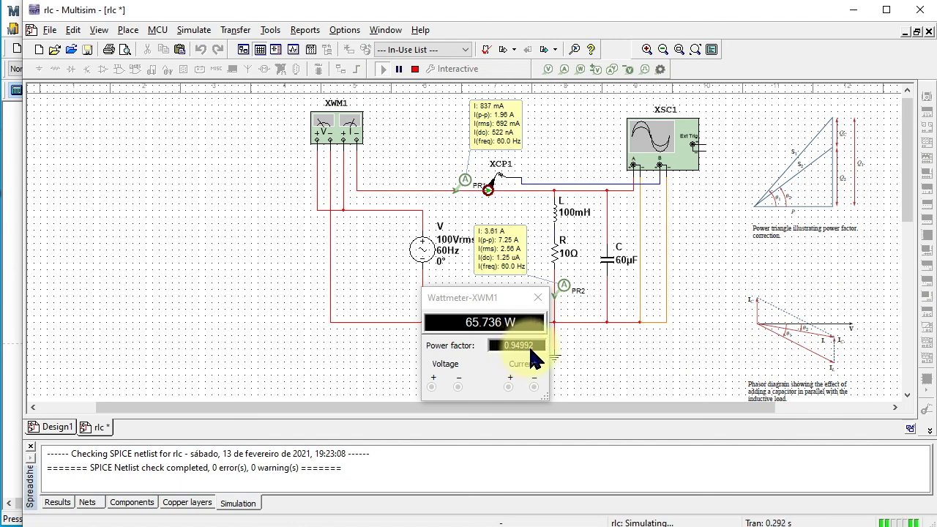
pyautogui.click(6, 320)
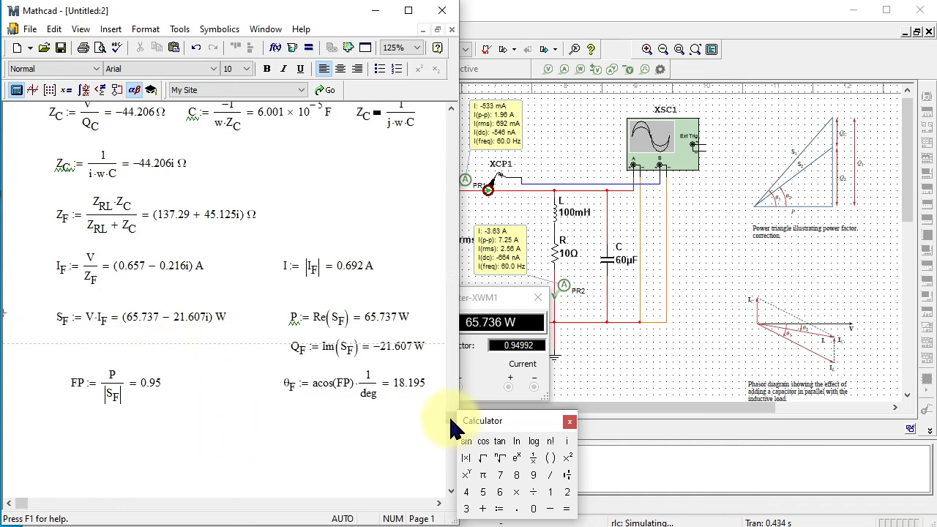